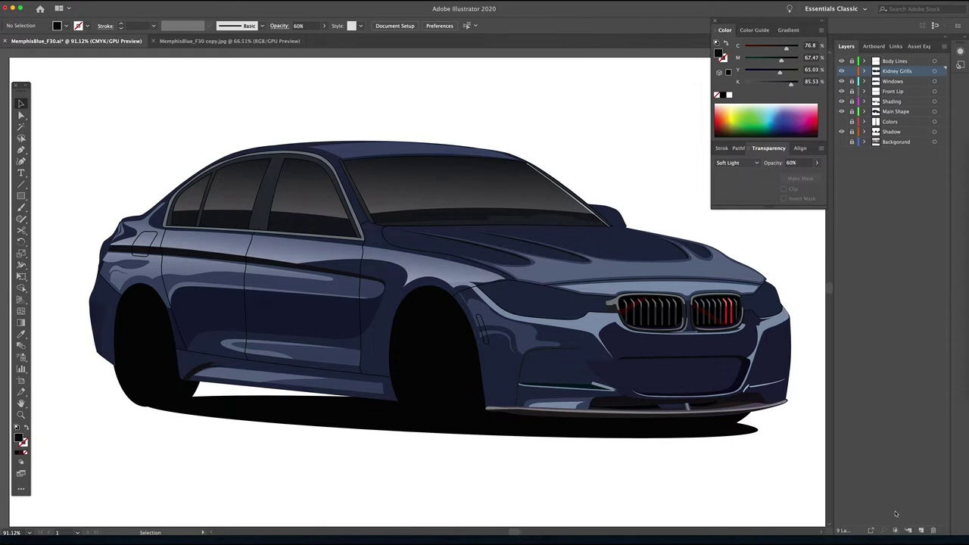
- Create a new layer above Kidney Grills, name it Bumper Grill and set its colour to Grass Green
{"action": "left_click", "coordinate": [922, 530]}
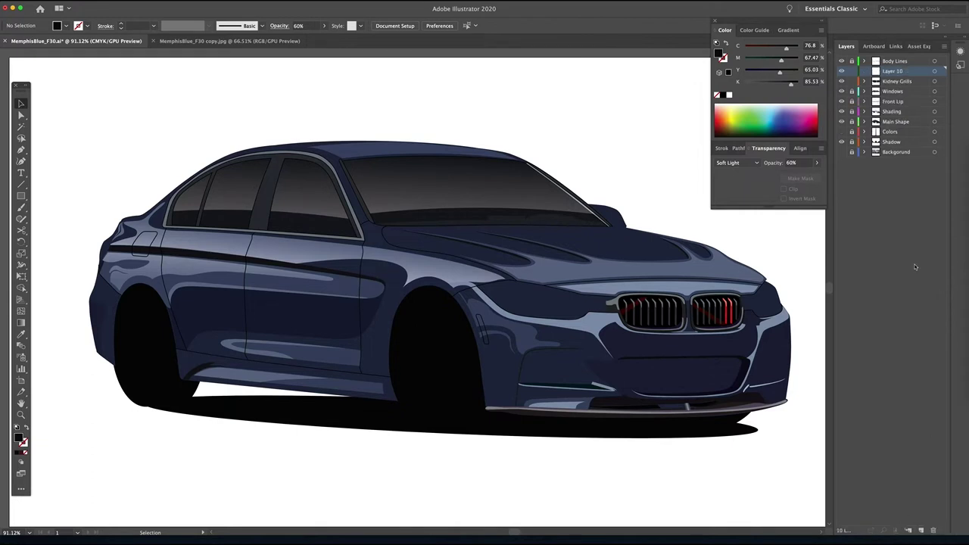
{"action": "double_click", "coordinate": [876, 73]}
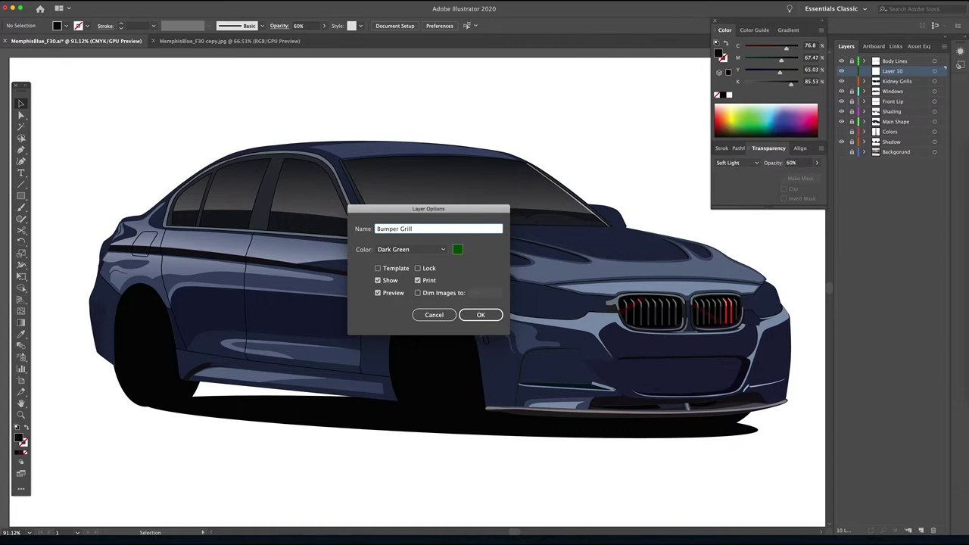
{"action": "left_click", "coordinate": [437, 251]}
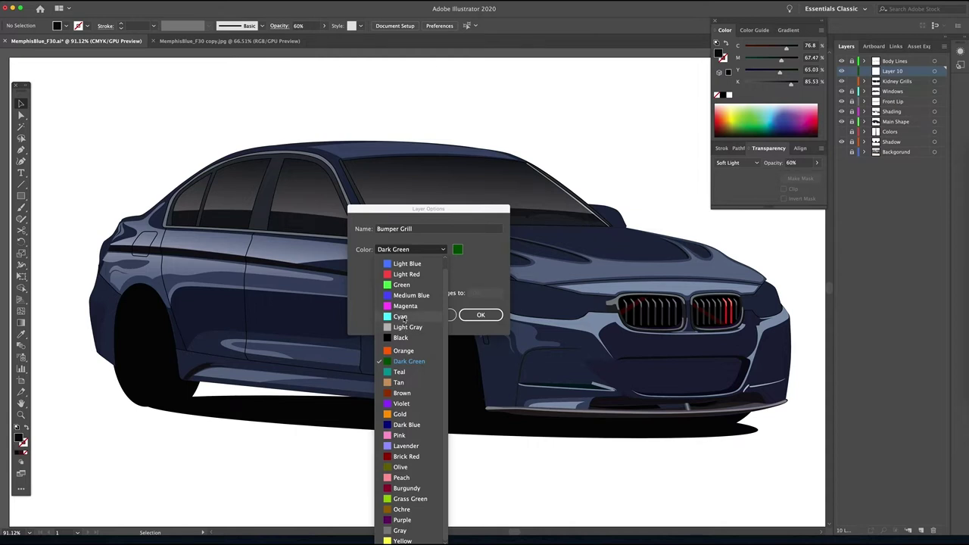
{"action": "left_click", "coordinate": [404, 500]}
{"action": "left_click", "coordinate": [487, 318]}
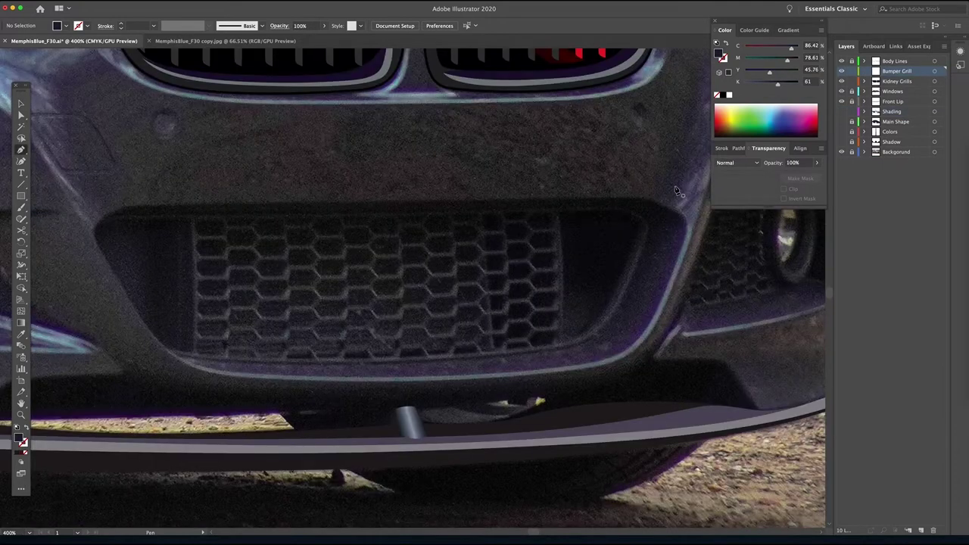
- Trace the outline of the lower bumper grille opening with the Pen tool on the Bumper Grill layer
{"action": "left_click", "coordinate": [606, 210]}
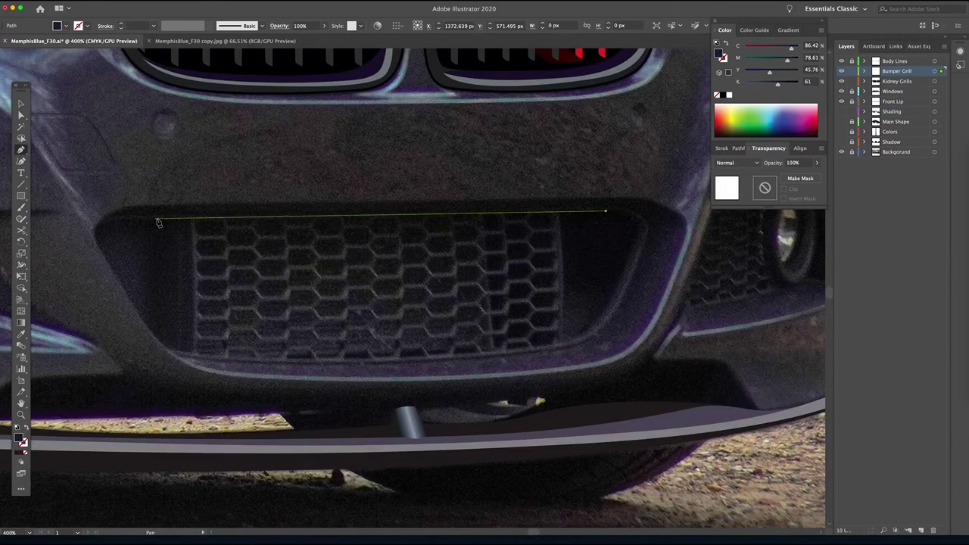
{"action": "left_click_drag", "start_coordinate": [162, 217], "coordinate": [103, 255]}
{"action": "left_click", "coordinate": [93, 231]}
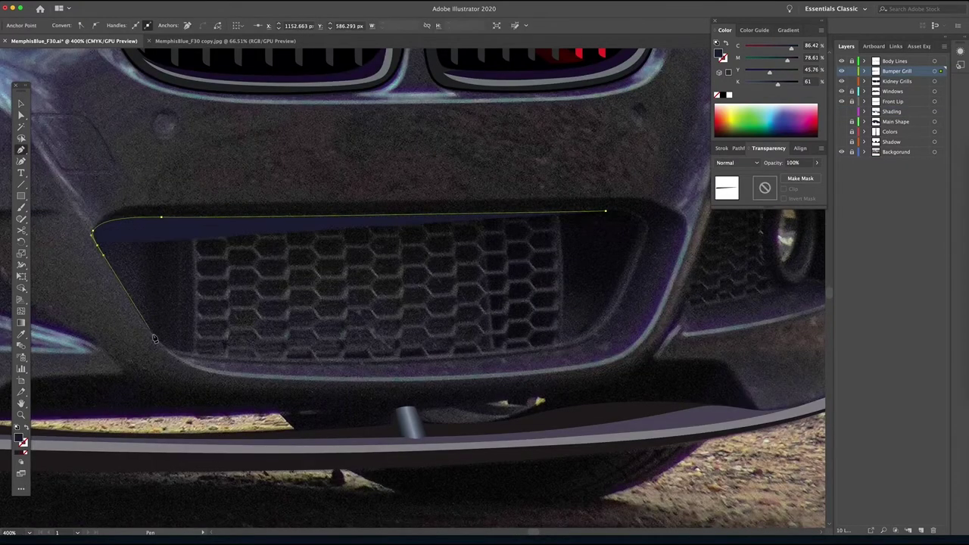
{"action": "left_click_drag", "start_coordinate": [144, 324], "coordinate": [215, 364]}
{"action": "left_click", "coordinate": [842, 121]}
{"action": "left_click", "coordinate": [841, 121]}
{"action": "left_click_drag", "start_coordinate": [390, 363], "coordinate": [594, 338]}
{"action": "key", "text": "super+z"}
{"action": "left_click_drag", "start_coordinate": [624, 294], "coordinate": [631, 280]}
{"action": "left_click_drag", "start_coordinate": [645, 236], "coordinate": [648, 227]}
{"action": "left_click_drag", "start_coordinate": [638, 217], "coordinate": [630, 213]}
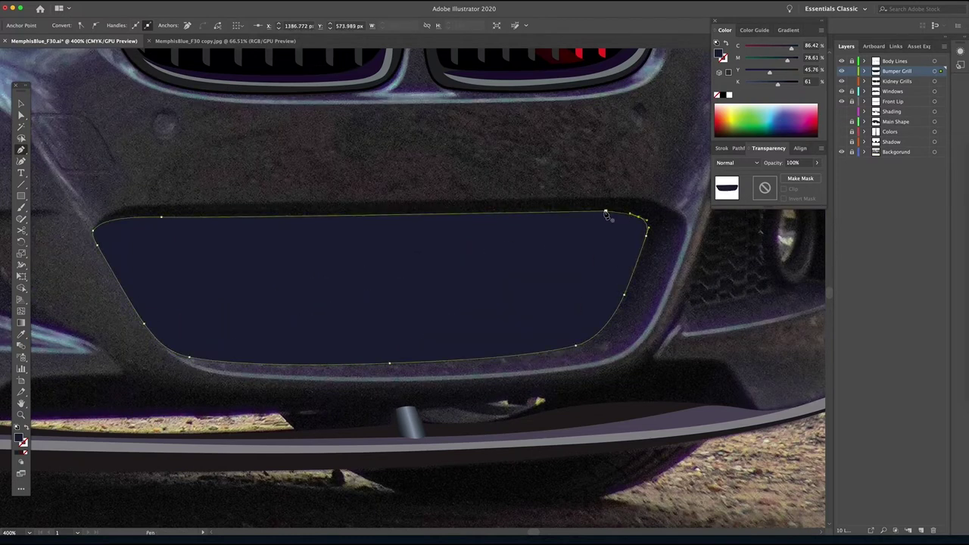
- Darken the grille opening's fill to near-black: C 76.31, M 68.91, Y 64.26, K 85.36
{"action": "double_click", "coordinate": [20, 439]}
{"action": "left_click", "coordinate": [709, 342]}
{"action": "left_click", "coordinate": [865, 235]}
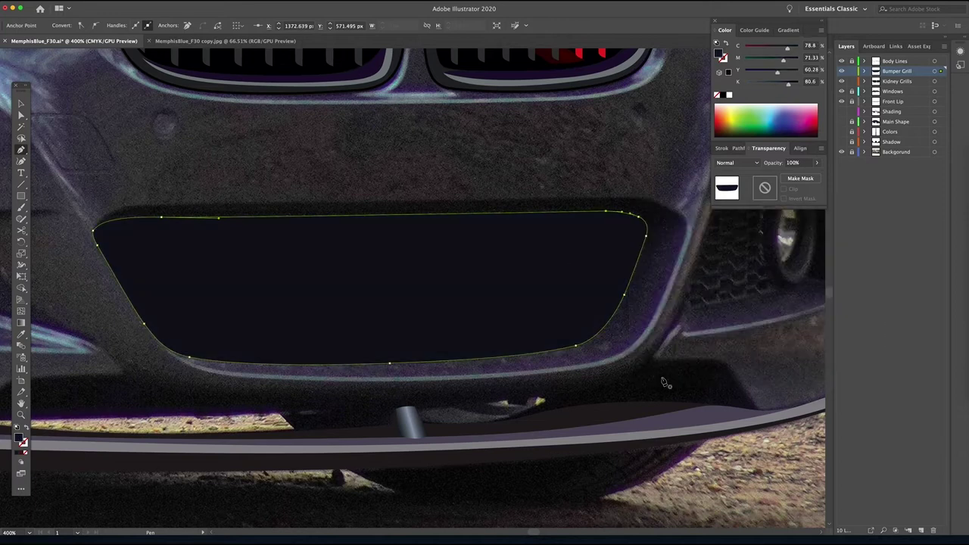
{"action": "double_click", "coordinate": [20, 439]}
{"action": "key", "text": "Return"}
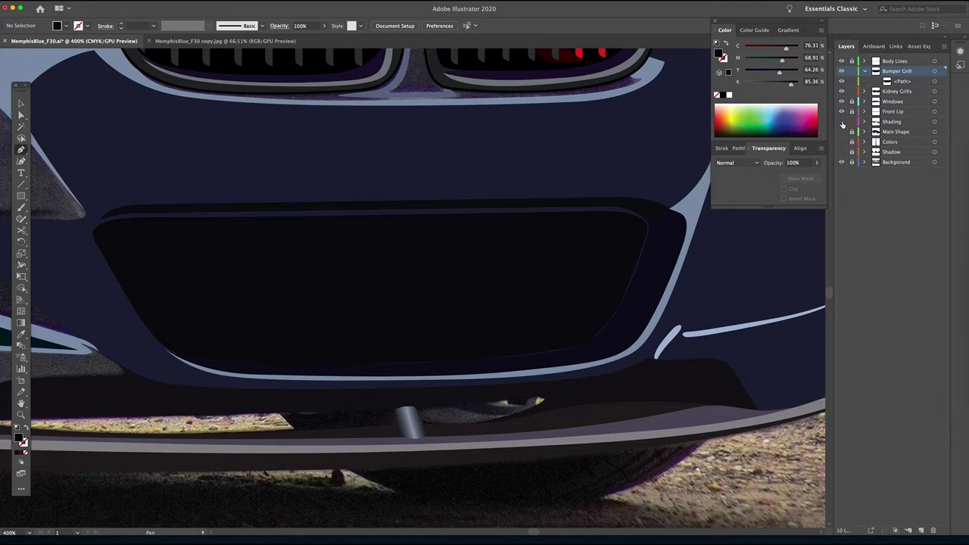
- Show the Shading layer and lower the right end of the black strip's bottom edge onto the grille opening's top edge
{"action": "left_click", "coordinate": [841, 122]}
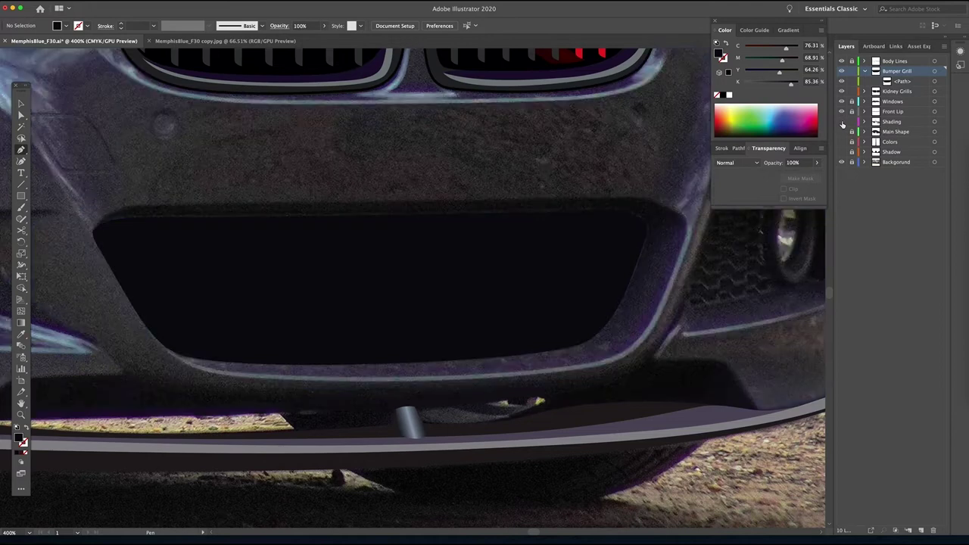
{"action": "left_click", "coordinate": [842, 122]}
{"action": "scroll", "coordinate": [699, 290], "scroll_direction": "up", "scroll_amount": 2}
{"action": "key", "text": "v"}
{"action": "left_click", "coordinate": [579, 262]}
{"action": "left_click", "coordinate": [553, 207]}
{"action": "key", "text": "a"}
{"action": "left_click", "coordinate": [538, 208]}
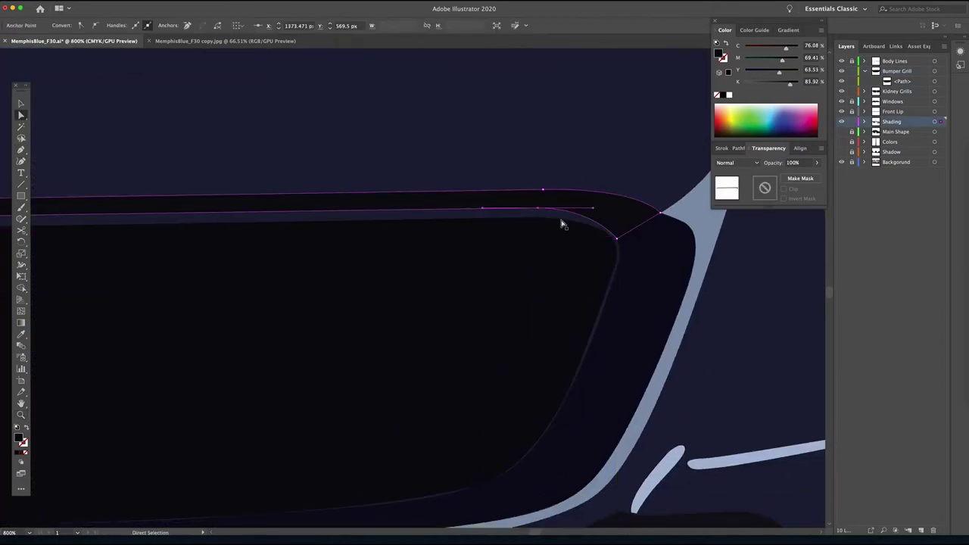
{"action": "left_click_drag", "start_coordinate": [538, 208], "coordinate": [538, 217]}
- Reshape the left end of the black shading strip to meet the grille opening's upper left corner
{"action": "key", "text": "space"}
{"action": "left_click_drag", "start_coordinate": [331, 277], "coordinate": [716, 263]}
{"action": "left_click_drag", "start_coordinate": [261, 262], "coordinate": [453, 277]}
{"action": "left_click_drag", "start_coordinate": [276, 218], "coordinate": [276, 225]}
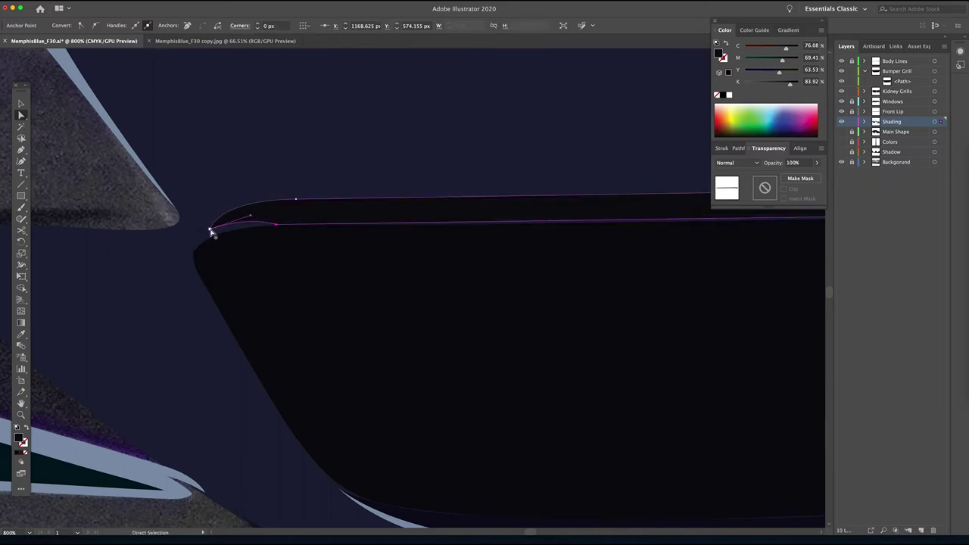
{"action": "left_click_drag", "start_coordinate": [209, 228], "coordinate": [195, 252]}
- Adjust the grille opening path's upper left corner anchors and handles to sit flush with the shading strip
{"action": "left_click", "coordinate": [295, 244]}
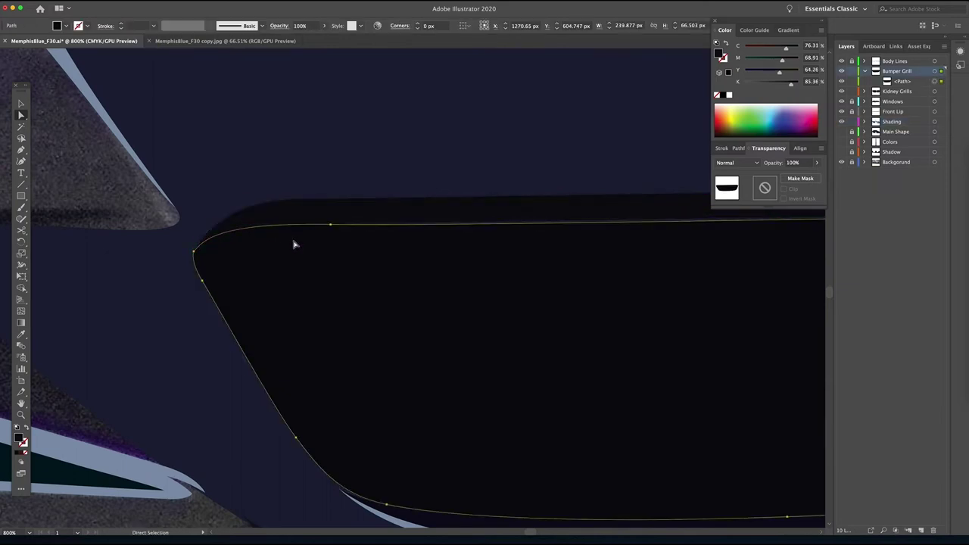
{"action": "left_click", "coordinate": [194, 253]}
{"action": "left_click", "coordinate": [328, 225]}
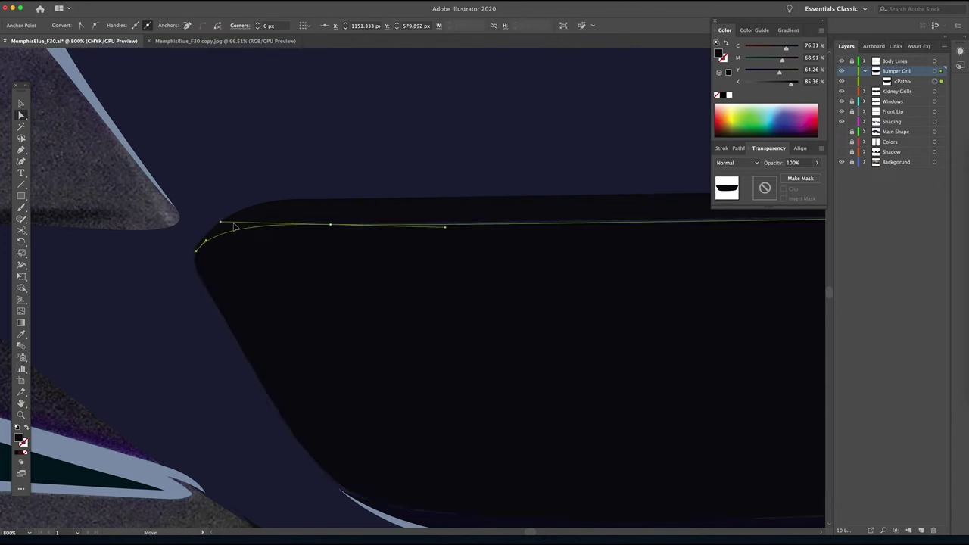
{"action": "left_click_drag", "start_coordinate": [216, 223], "coordinate": [245, 222]}
{"action": "left_click_drag", "start_coordinate": [331, 225], "coordinate": [331, 222]}
- Nudge the anchors around the grille opening's upper right corner to match the surrounding shading
{"action": "key", "text": "space"}
{"action": "left_click_drag", "start_coordinate": [609, 272], "coordinate": [389, 293]}
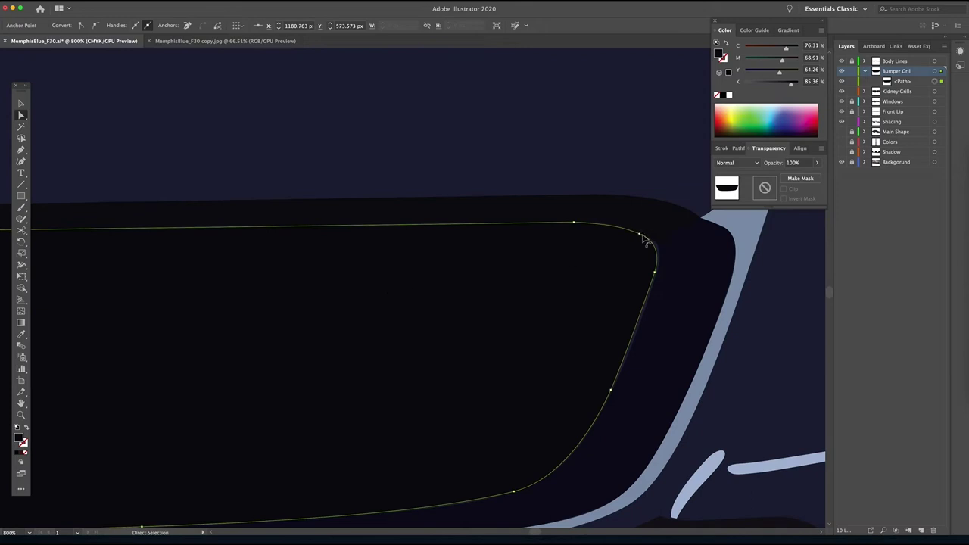
{"action": "left_click_drag", "start_coordinate": [640, 234], "coordinate": [643, 234]}
{"action": "left_click_drag", "start_coordinate": [654, 272], "coordinate": [659, 273]}
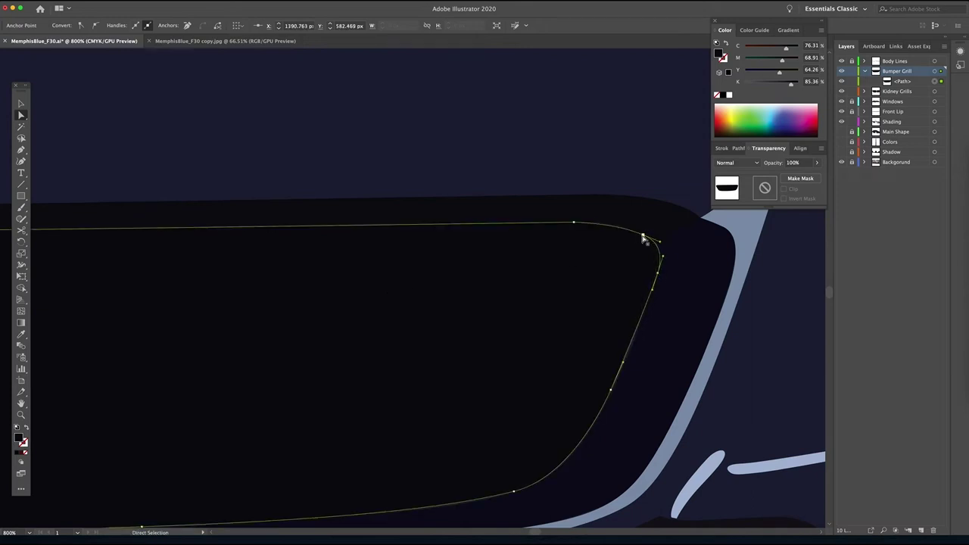
{"action": "left_click_drag", "start_coordinate": [643, 235], "coordinate": [642, 232]}
{"action": "left_click_drag", "start_coordinate": [573, 222], "coordinate": [572, 220]}
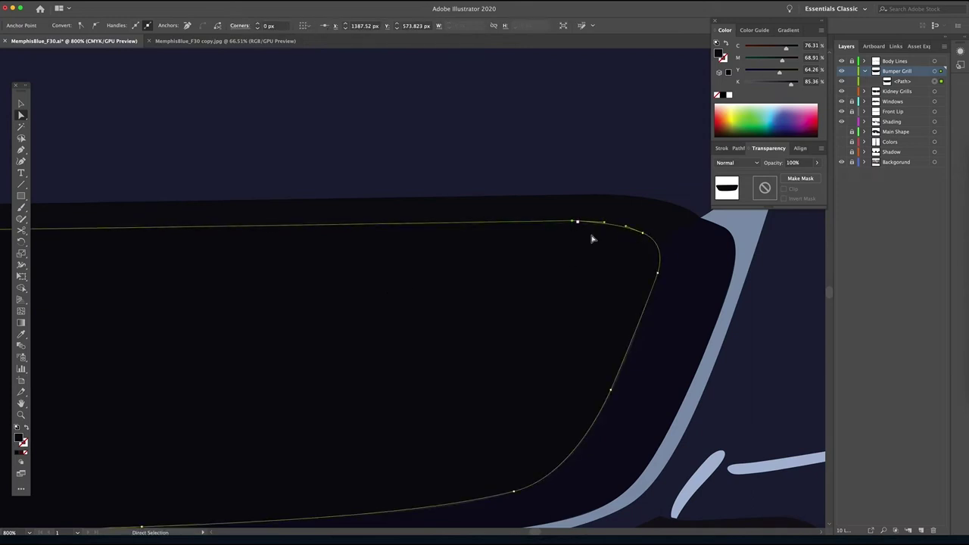
- Fine-tune the anchors along the grille opening's lower edge so the path follows the bumper shading beneath it
{"action": "left_click_drag", "start_coordinate": [611, 391], "coordinate": [631, 263]}
{"action": "left_click_drag", "start_coordinate": [532, 365], "coordinate": [531, 367]}
{"action": "left_click_drag", "start_coordinate": [389, 355], "coordinate": [638, 257]}
{"action": "left_click_drag", "start_coordinate": [409, 303], "coordinate": [408, 301]}
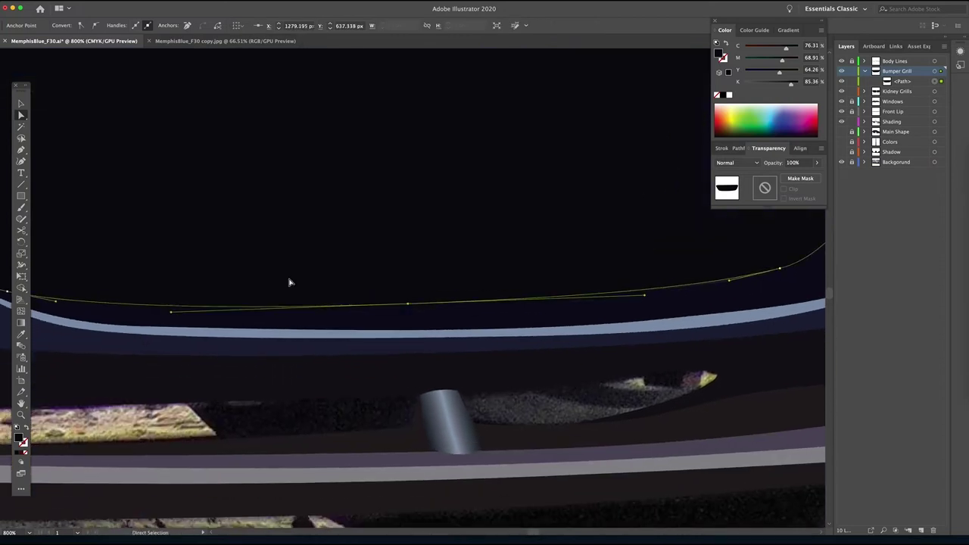
{"action": "left_click_drag", "start_coordinate": [290, 281], "coordinate": [658, 303]}
{"action": "left_click_drag", "start_coordinate": [369, 318], "coordinate": [364, 320]}
{"action": "left_click_drag", "start_coordinate": [605, 266], "coordinate": [592, 306]}
{"action": "key", "text": "z"}
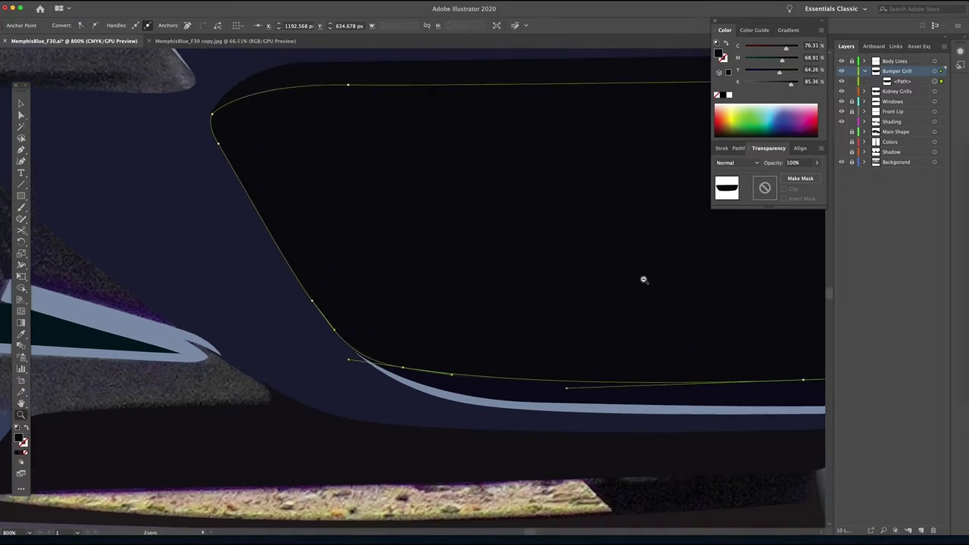
{"action": "left_click", "coordinate": [643, 280], "text": "alt"}
{"action": "left_click", "coordinate": [643, 279], "text": "alt"}
{"action": "left_click", "coordinate": [449, 275], "text": "alt"}
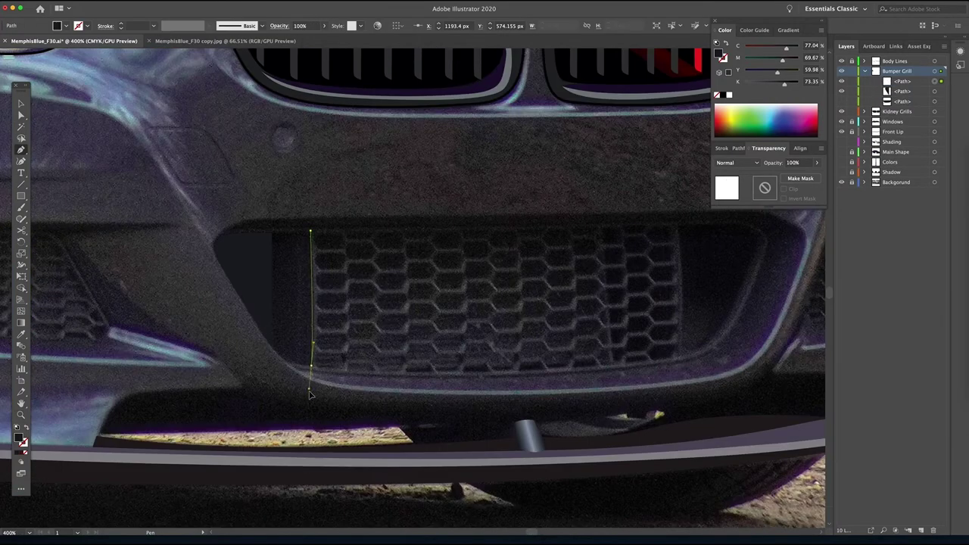
{"action": "left_click_drag", "start_coordinate": [309, 392], "coordinate": [310, 415]}
{"action": "left_click", "coordinate": [311, 366]}
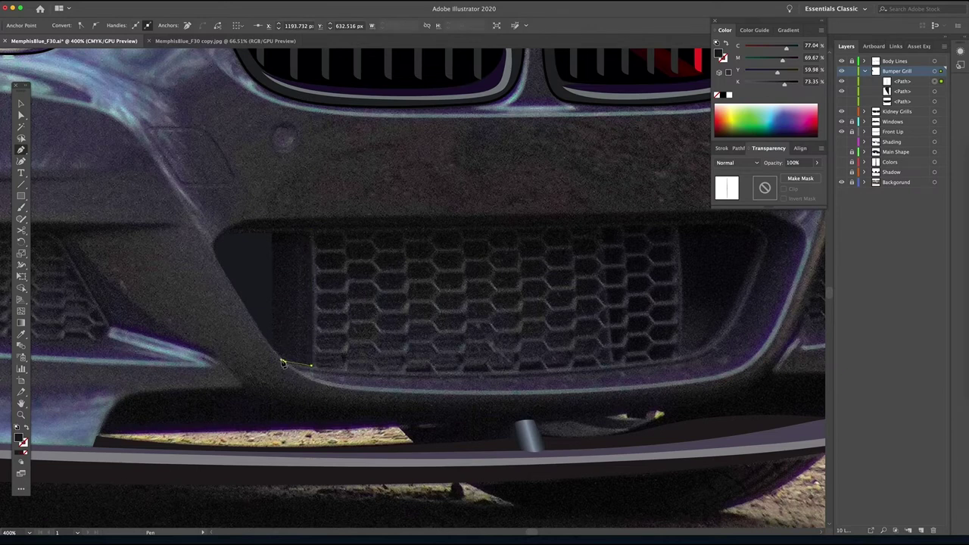
{"action": "key", "text": "super+z"}
{"action": "key", "text": "Escape"}
{"action": "left_click_drag", "start_coordinate": [310, 385], "coordinate": [310, 420]}
{"action": "key", "text": "super+z"}
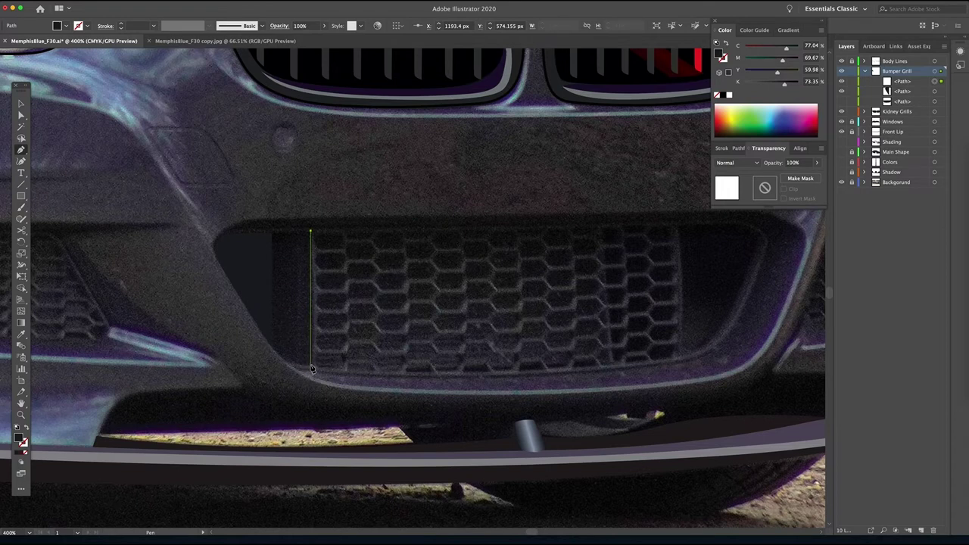
{"action": "left_click_drag", "start_coordinate": [311, 366], "coordinate": [309, 421]}
{"action": "key", "text": "super+z"}
- Trace the honeycomb mesh area as one closed Pen shape inside the grille opening and straighten its top edge
{"action": "left_click", "coordinate": [310, 365]}
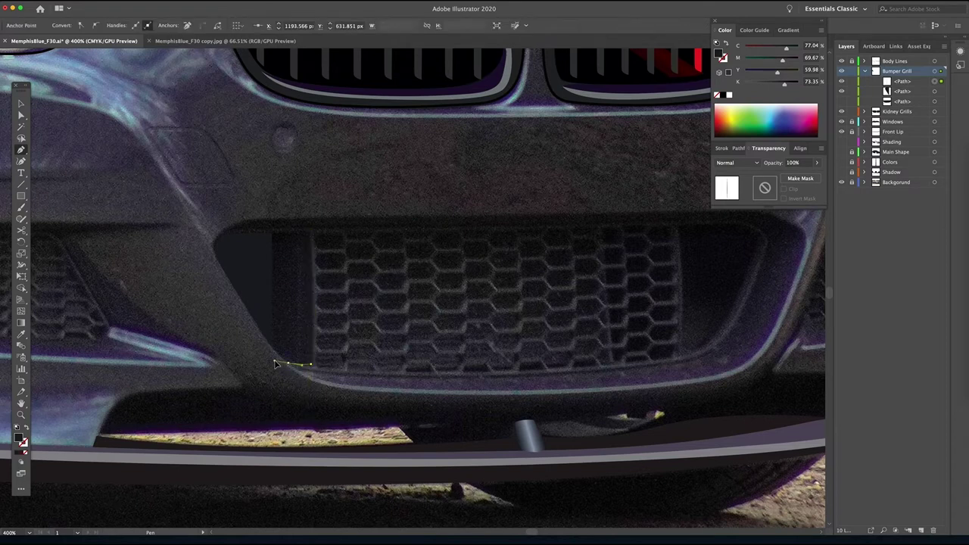
{"action": "left_click_drag", "start_coordinate": [275, 362], "coordinate": [274, 363]}
{"action": "left_click", "coordinate": [287, 363]}
{"action": "left_click_drag", "start_coordinate": [382, 376], "coordinate": [461, 379]}
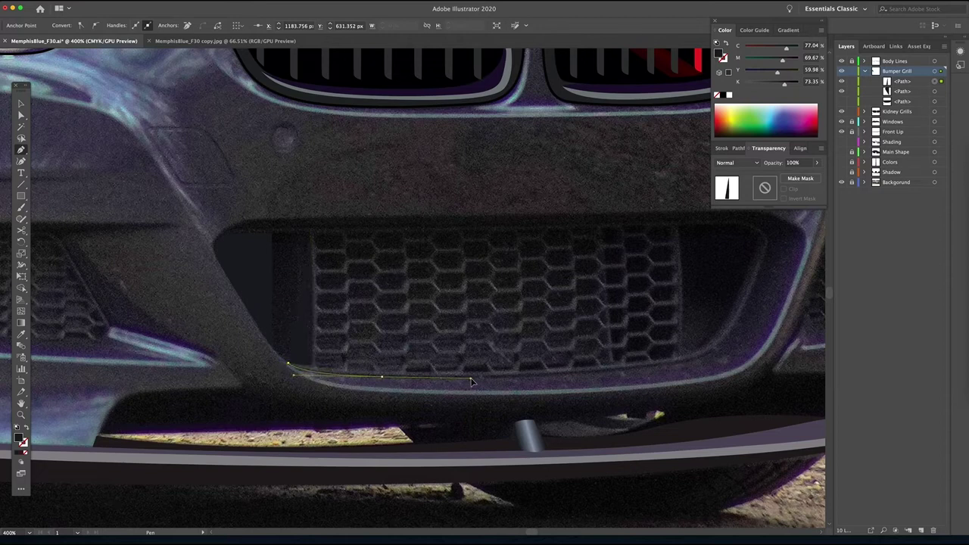
{"action": "left_click", "coordinate": [471, 381]}
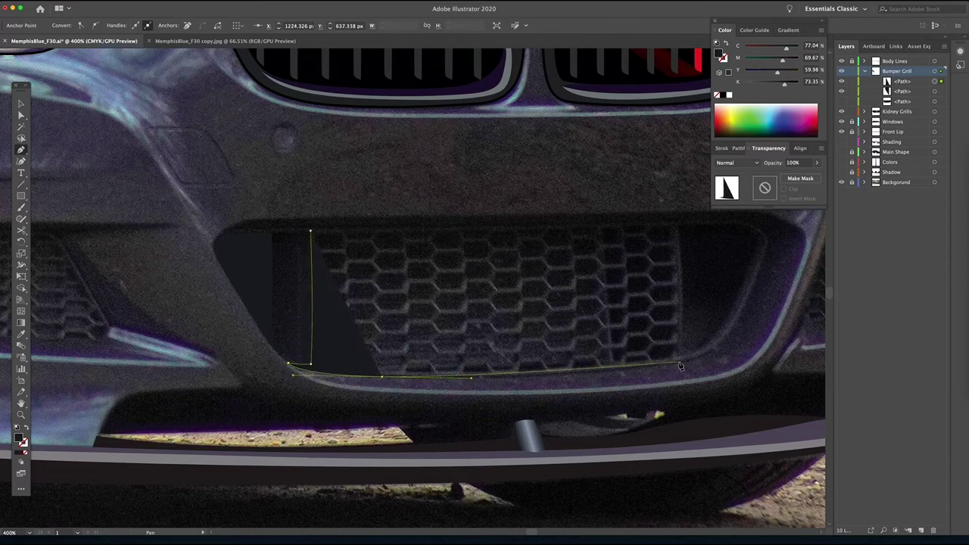
{"action": "left_click_drag", "start_coordinate": [679, 364], "coordinate": [774, 349]}
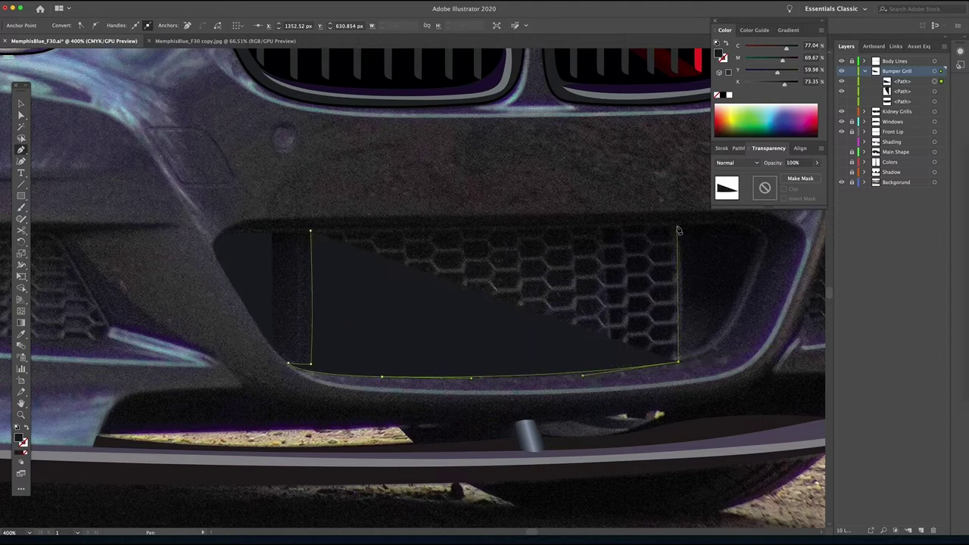
{"action": "left_click_drag", "start_coordinate": [678, 229], "coordinate": [665, 143]}
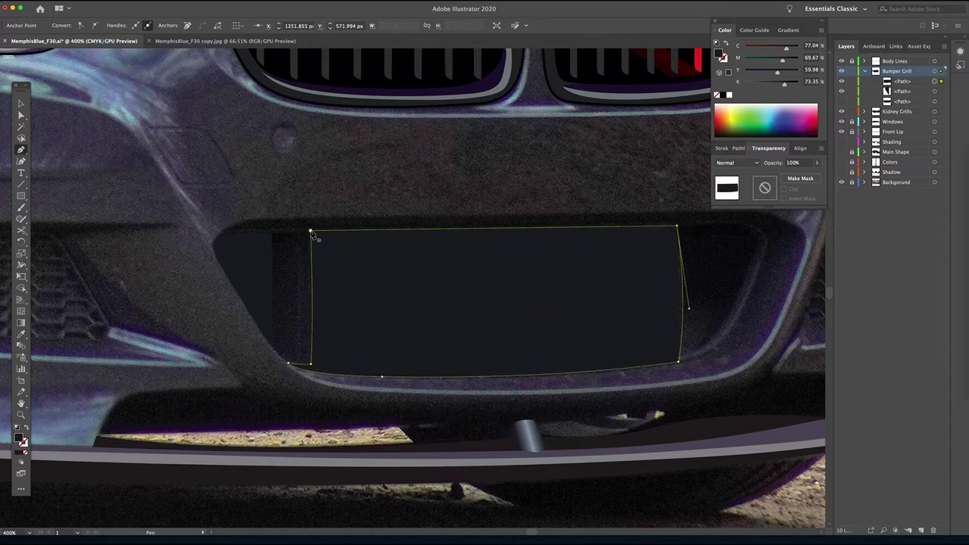
{"action": "left_click_drag", "start_coordinate": [311, 231], "coordinate": [142, 232]}
{"action": "key", "text": "a"}
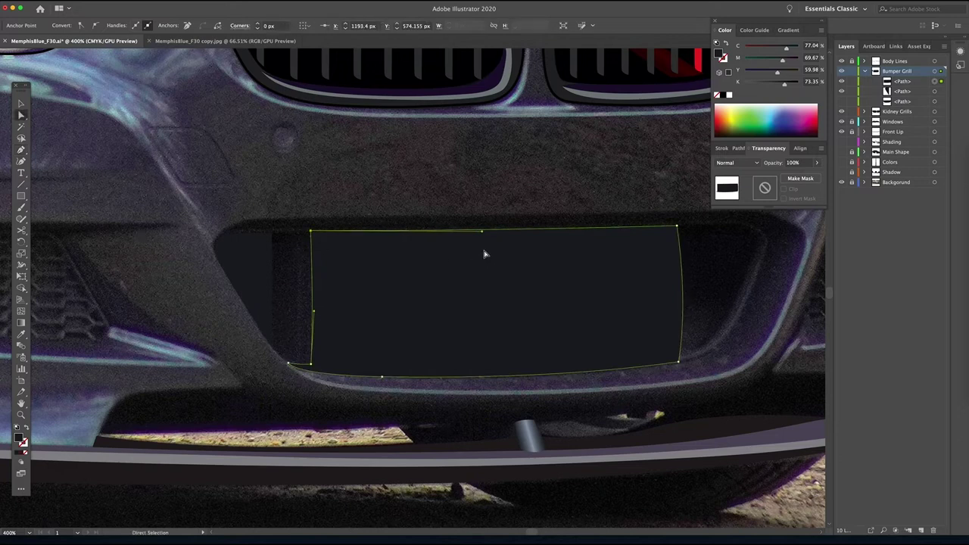
{"action": "mouse_move", "coordinate": [483, 235]}
{"action": "left_mouse_down"}
{"action": "mouse_move", "coordinate": [484, 260]}
{"action": "mouse_move", "coordinate": [484, 232]}
{"action": "left_mouse_up"}
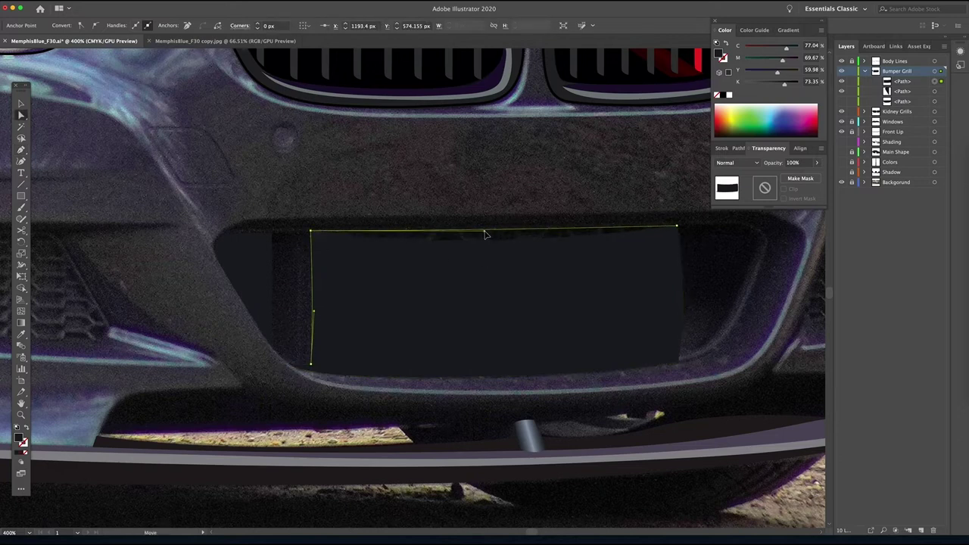
- Set the mesh area shape's fill colour to mid grey #5F6166
{"action": "left_click", "coordinate": [513, 328]}
{"action": "double_click", "coordinate": [20, 439]}
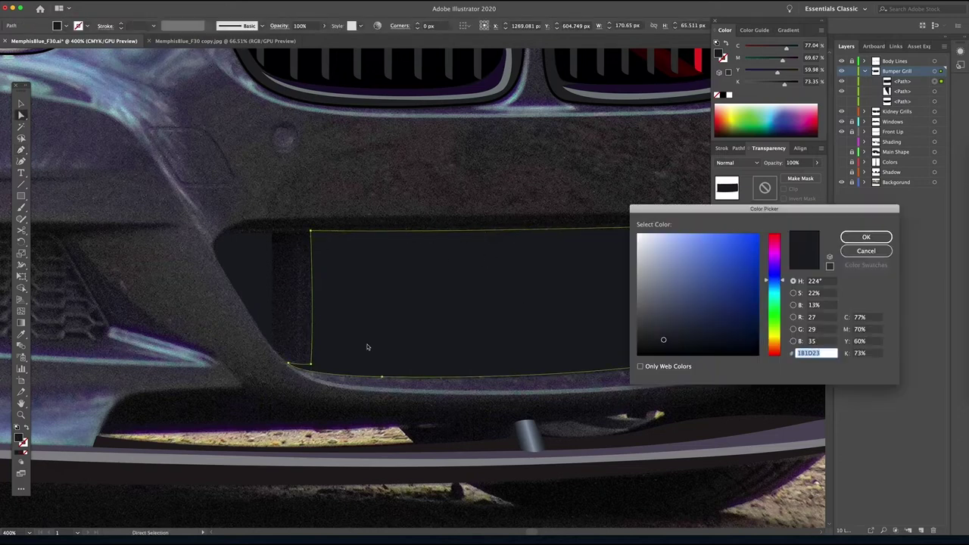
{"action": "left_click_drag", "start_coordinate": [645, 296], "coordinate": [645, 308]}
{"action": "left_click", "coordinate": [864, 237]}
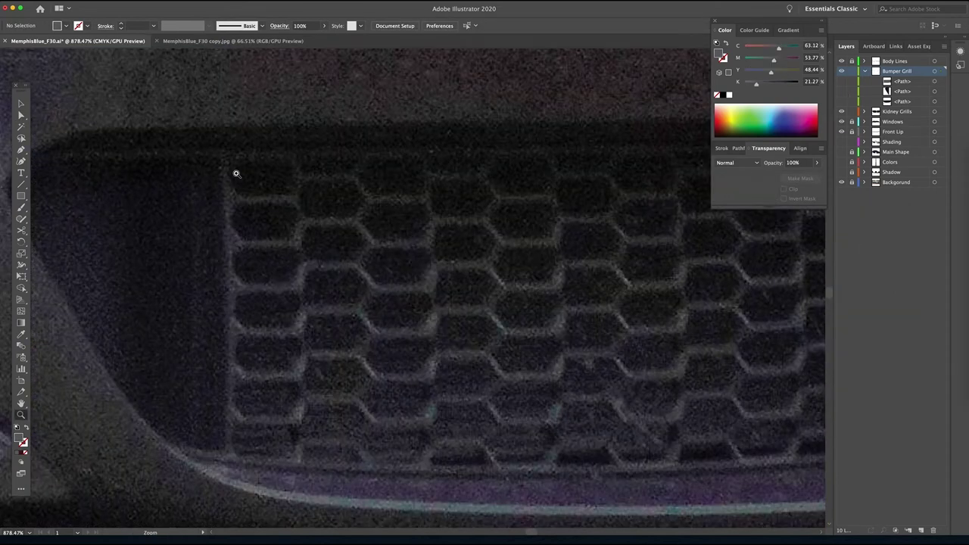
- Draw a closed six-sided shape with the Pen tool over the mesh's upper left honeycomb cell
{"action": "key", "text": "p"}
{"action": "left_click", "coordinate": [231, 176]}
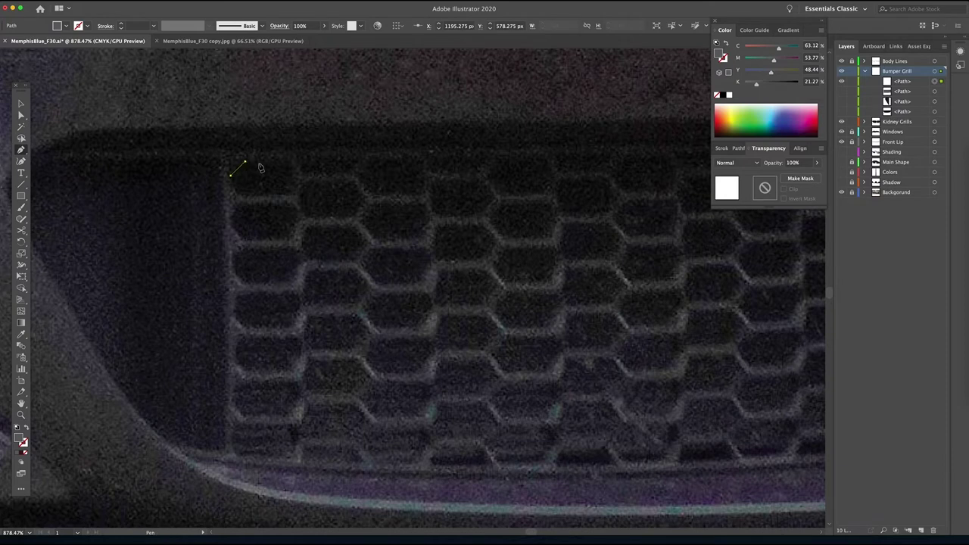
{"action": "left_click", "coordinate": [245, 162]}
{"action": "left_click", "coordinate": [288, 162]}
{"action": "left_click", "coordinate": [296, 176]}
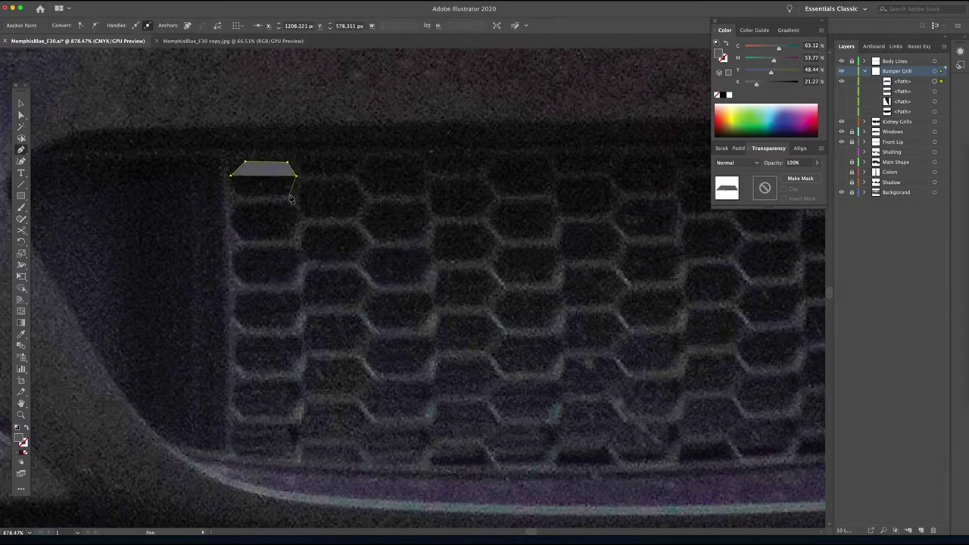
{"action": "left_click", "coordinate": [290, 195]}
{"action": "left_click", "coordinate": [237, 194]}
{"action": "left_click", "coordinate": [231, 175]}
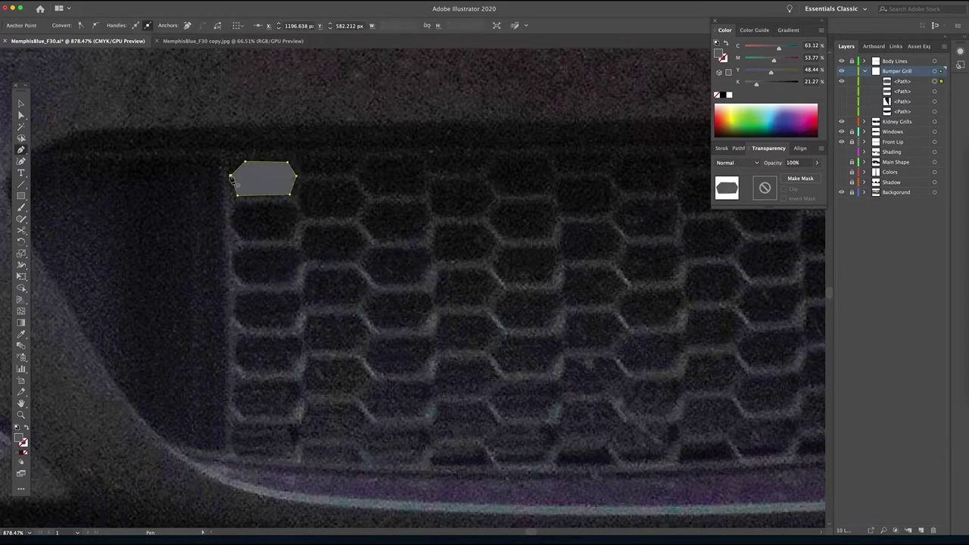
- Set the upper left honeycomb cell's fill to near-black, C 74.44, M 67.5, Y 65.32, K 82.7
{"action": "key", "text": "v"}
{"action": "double_click", "coordinate": [22, 439]}
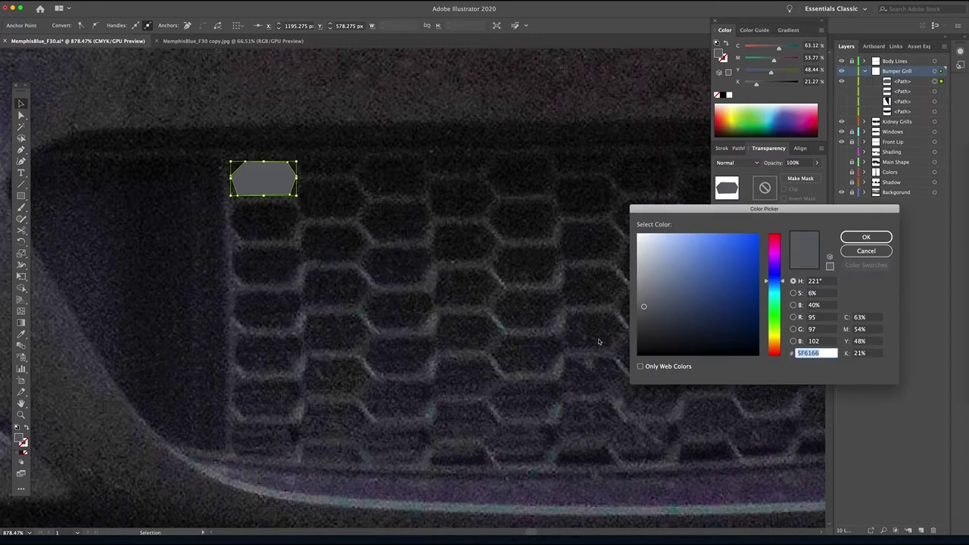
{"action": "left_click", "coordinate": [649, 347]}
{"action": "left_click", "coordinate": [866, 239]}
{"action": "key", "text": "p"}
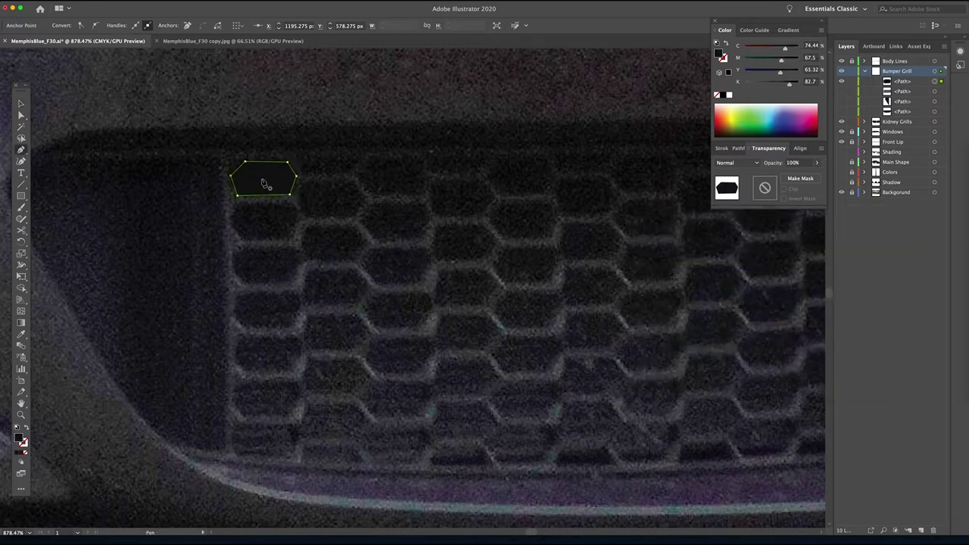
{"action": "left_click", "coordinate": [262, 180]}
{"action": "scroll", "coordinate": [258, 195], "scroll_direction": "right", "scroll_amount": 5}
{"action": "key", "text": "v"}
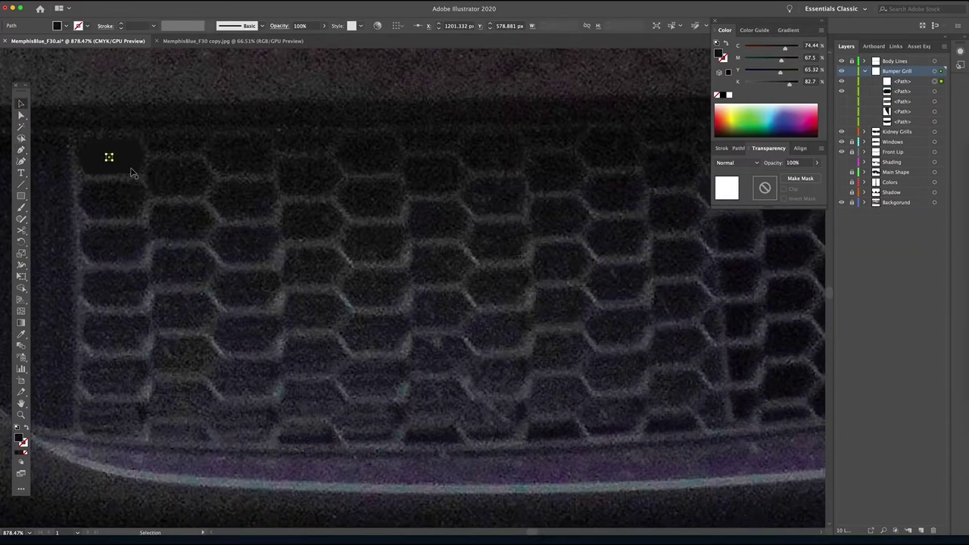
{"action": "key", "text": "Delete"}
- Duplicate the black cell down the mesh's first column, adjusting the third cell's anchors to fit the reference photo
{"action": "left_click_drag", "start_coordinate": [131, 172], "coordinate": [137, 262]}
{"action": "key", "text": "a"}
{"action": "left_click_drag", "start_coordinate": [95, 228], "coordinate": [92, 227]}
{"action": "left_click", "coordinate": [146, 245]}
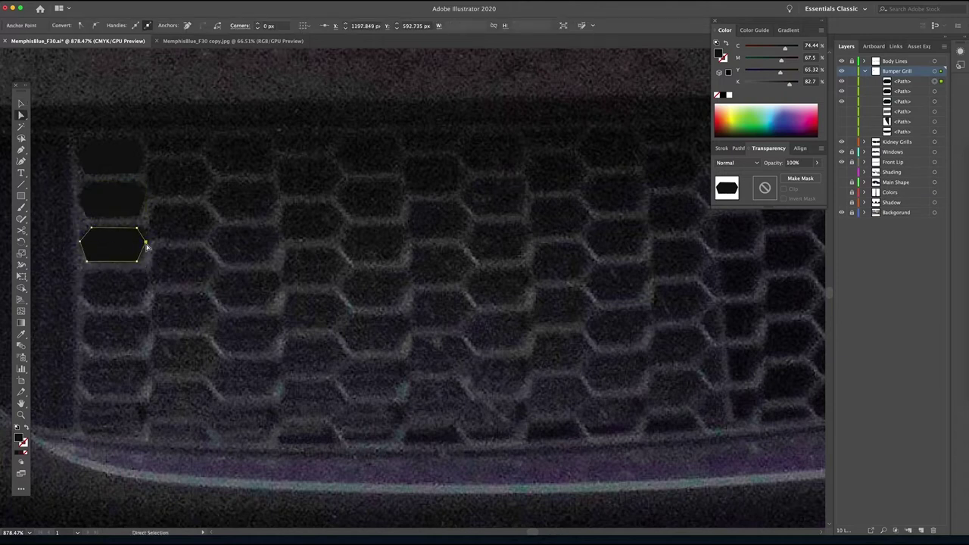
{"action": "key", "text": "v"}
{"action": "left_click_drag", "start_coordinate": [132, 247], "coordinate": [146, 336]}
{"action": "key", "text": "super+d"}
{"action": "key", "text": "super+d"}
- Fill the mesh's second and third columns with copies of the black cell, offset to match the honeycomb in the photo
{"action": "left_click_drag", "start_coordinate": [130, 426], "coordinate": [201, 360]}
{"action": "left_click_drag", "start_coordinate": [201, 360], "coordinate": [201, 275]}
{"action": "left_click_drag", "start_coordinate": [200, 275], "coordinate": [198, 188]}
{"action": "left_click_drag", "start_coordinate": [198, 188], "coordinate": [259, 164]}
{"action": "left_click_drag", "start_coordinate": [259, 165], "coordinate": [259, 209]}
{"action": "key", "text": "super+d"}
{"action": "key", "text": "super+d"}
{"action": "key", "text": "super+d"}
{"action": "key", "text": "super+d"}
{"action": "key", "text": "super+d"}
- Place copies of the black cell over every full opening in the mesh's fourth and fifth columns
{"action": "left_click_drag", "start_coordinate": [256, 434], "coordinate": [320, 185]}
{"action": "key", "text": "super+d"}
{"action": "key", "text": "super+d"}
{"action": "key", "text": "super+d"}
{"action": "key", "text": "super+d"}
{"action": "key", "text": "super+d"}
{"action": "left_click_drag", "start_coordinate": [326, 401], "coordinate": [383, 388]}
{"action": "left_click_drag", "start_coordinate": [383, 388], "coordinate": [390, 334]}
{"action": "left_click_drag", "start_coordinate": [390, 334], "coordinate": [392, 246]}
- Copy the black cell over the full honeycomb openings of the sixth and seventh columns
{"action": "left_click_drag", "start_coordinate": [391, 208], "coordinate": [452, 181]}
{"action": "left_click_drag", "start_coordinate": [452, 177], "coordinate": [452, 262]}
{"action": "left_click_drag", "start_coordinate": [452, 262], "coordinate": [451, 353]}
{"action": "left_click_drag", "start_coordinate": [451, 353], "coordinate": [508, 151]}
{"action": "left_click_drag", "start_coordinate": [508, 151], "coordinate": [510, 195]}
{"action": "left_click_drag", "start_coordinate": [510, 195], "coordinate": [516, 289]}
{"action": "left_click_drag", "start_coordinate": [515, 290], "coordinate": [515, 334]}
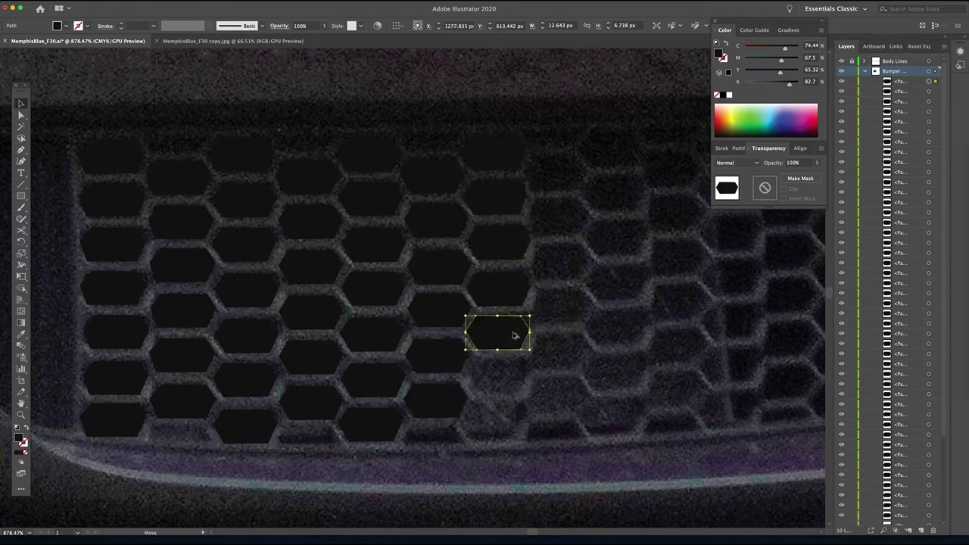
{"action": "key", "text": "super+d"}
{"action": "key", "text": "super+d"}
- Copy the black cell along the eighth and ninth mesh columns, following the honeycomb positions in the photo
{"action": "left_click_drag", "start_coordinate": [507, 426], "coordinate": [571, 314]}
{"action": "left_click_drag", "start_coordinate": [571, 313], "coordinate": [568, 226]}
{"action": "left_click_drag", "start_coordinate": [567, 226], "coordinate": [565, 182]}
{"action": "left_click_drag", "start_coordinate": [565, 183], "coordinate": [624, 200]}
{"action": "left_click_drag", "start_coordinate": [624, 200], "coordinate": [627, 280]}
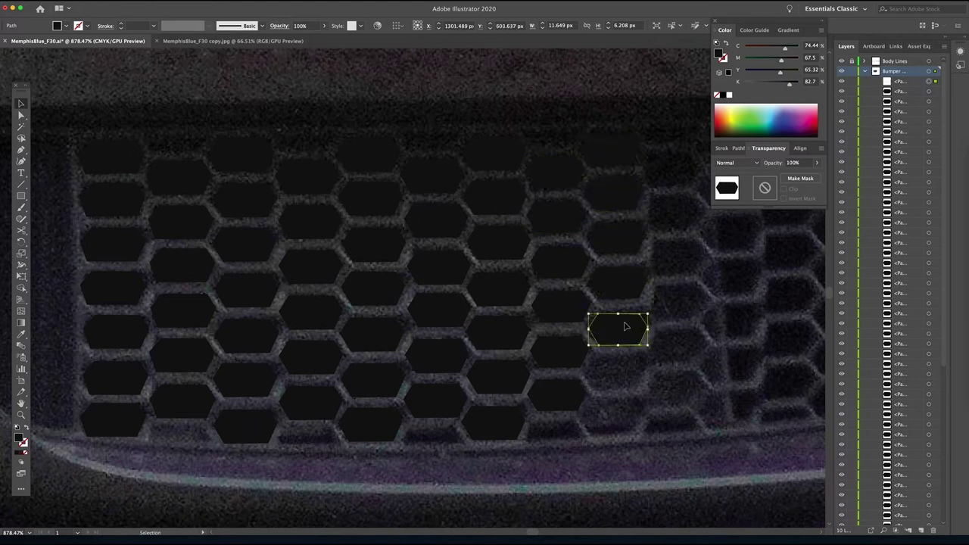
{"action": "left_click_drag", "start_coordinate": [626, 326], "coordinate": [626, 371]}
{"action": "left_click_drag", "start_coordinate": [626, 371], "coordinate": [427, 408]}
- Fill the tenth and eleventh mesh columns with copies of the black cell
{"action": "left_click_drag", "start_coordinate": [434, 420], "coordinate": [497, 350]}
{"action": "left_click_drag", "start_coordinate": [497, 350], "coordinate": [498, 305]}
{"action": "left_click_drag", "start_coordinate": [497, 305], "coordinate": [492, 174]}
{"action": "left_click_drag", "start_coordinate": [492, 175], "coordinate": [552, 414]}
{"action": "left_click_drag", "start_coordinate": [566, 422], "coordinate": [550, 373]}
{"action": "left_click_drag", "start_coordinate": [550, 373], "coordinate": [551, 286]}
{"action": "left_click_drag", "start_coordinate": [551, 286], "coordinate": [549, 197]}
{"action": "left_click_drag", "start_coordinate": [549, 197], "coordinate": [546, 153]}
- Complete the last two columns at the mesh's right end with copies of the black cell
{"action": "left_click_drag", "start_coordinate": [546, 153], "coordinate": [606, 171]}
{"action": "left_click_drag", "start_coordinate": [606, 170], "coordinate": [607, 213]}
{"action": "left_click_drag", "start_coordinate": [607, 214], "coordinate": [608, 297]}
{"action": "left_click_drag", "start_coordinate": [608, 297], "coordinate": [607, 341]}
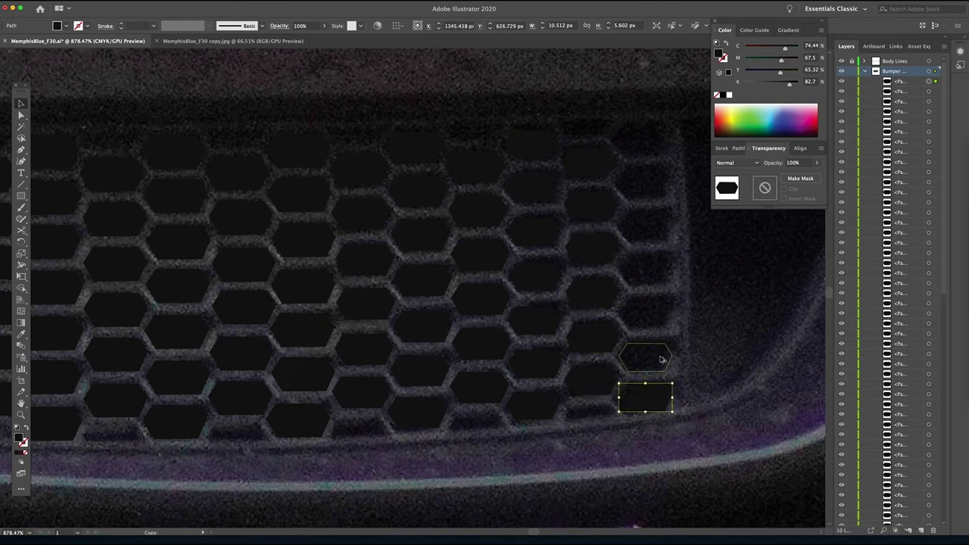
{"action": "left_click_drag", "start_coordinate": [662, 359], "coordinate": [660, 356]}
{"action": "left_click_drag", "start_coordinate": [661, 357], "coordinate": [661, 316]}
{"action": "left_click_drag", "start_coordinate": [660, 315], "coordinate": [658, 273]}
{"action": "left_click_drag", "start_coordinate": [658, 272], "coordinate": [657, 230]}
{"action": "left_click_drag", "start_coordinate": [657, 230], "coordinate": [657, 187]}
{"action": "left_click_drag", "start_coordinate": [657, 188], "coordinate": [655, 144]}
- Draw four-sided black shapes with the Pen tool over the first two cut-off cells along the mesh's bottom edge
{"action": "scroll", "coordinate": [894, 303], "scroll_direction": "down", "scroll_amount": 10}
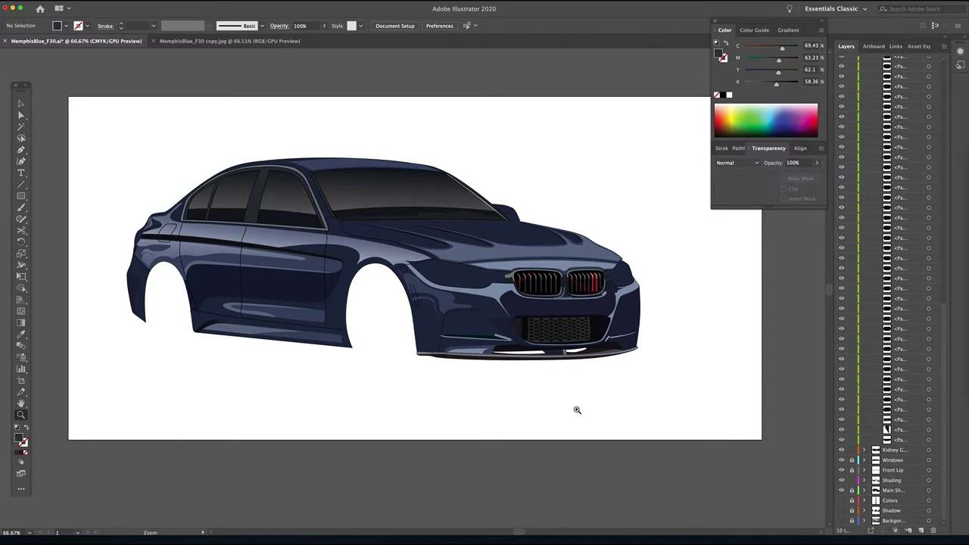
{"action": "left_click_drag", "start_coordinate": [577, 335], "coordinate": [664, 431]}
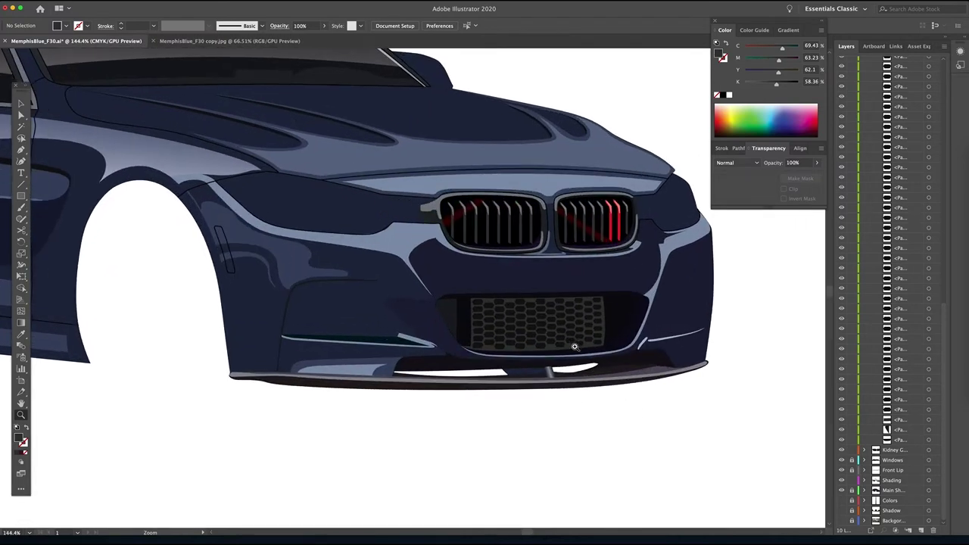
{"action": "left_click_drag", "start_coordinate": [575, 346], "coordinate": [678, 448]}
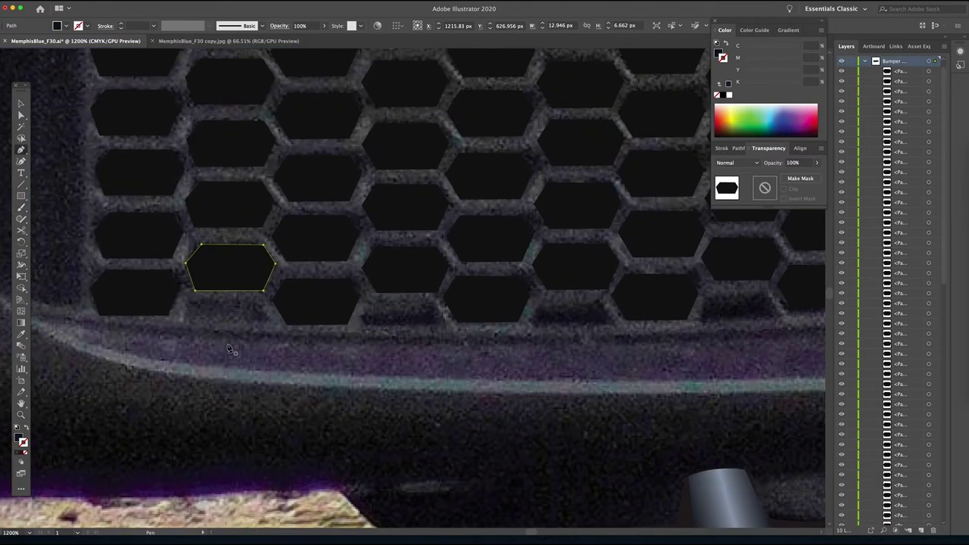
{"action": "left_click", "coordinate": [187, 318]}
{"action": "left_click", "coordinate": [269, 321]}
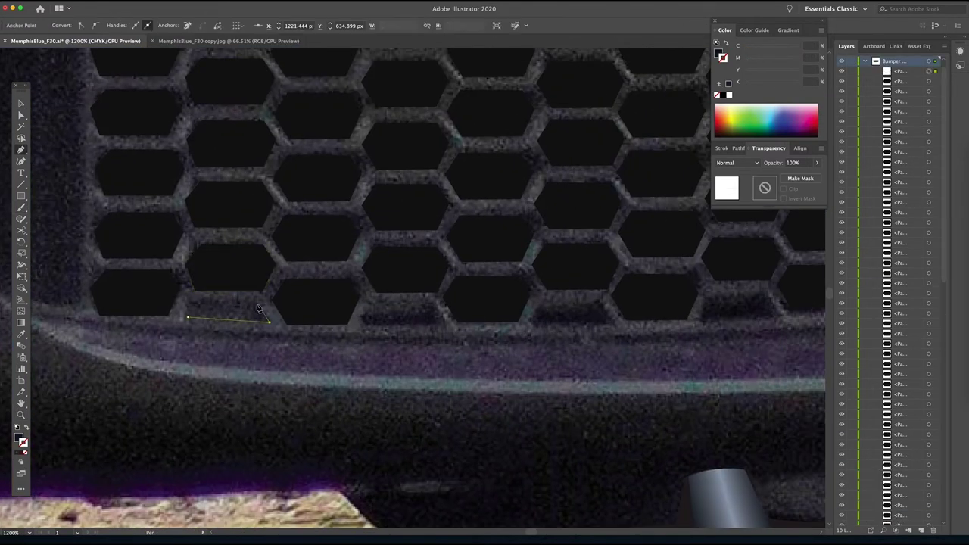
{"action": "left_click", "coordinate": [258, 303]}
{"action": "left_click", "coordinate": [195, 301]}
{"action": "left_click", "coordinate": [187, 317]}
{"action": "left_click", "coordinate": [369, 325]}
{"action": "left_click", "coordinate": [445, 325]}
{"action": "left_click", "coordinate": [436, 307]}
{"action": "left_click", "coordinate": [371, 306]}
- Trace the third and fourth cut-off cells along the mesh's bottom edge as black four-sided Pen shapes
{"action": "left_click", "coordinate": [531, 323]}
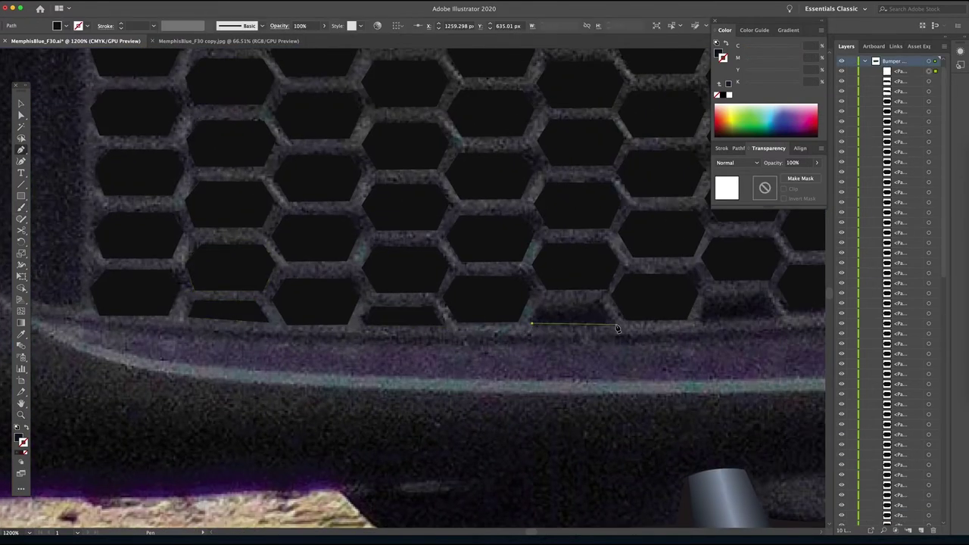
{"action": "left_click", "coordinate": [617, 326]}
{"action": "left_click", "coordinate": [606, 303]}
{"action": "left_click", "coordinate": [539, 304]}
{"action": "left_click_drag", "start_coordinate": [702, 324], "coordinate": [257, 335]}
{"action": "left_click", "coordinate": [255, 333]}
{"action": "left_click", "coordinate": [266, 308]}
{"action": "left_click", "coordinate": [324, 306]}
{"action": "left_click", "coordinate": [337, 330]}
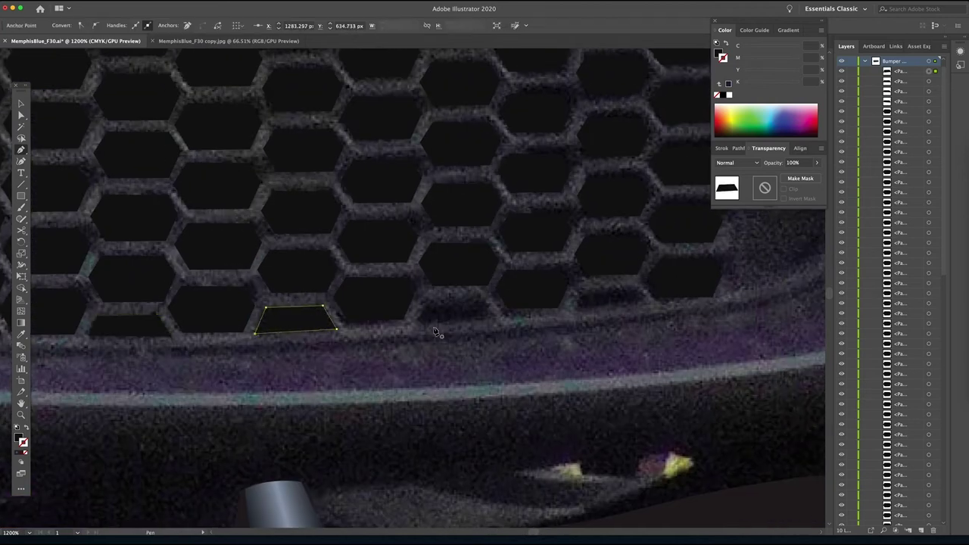
- Trace the two remaining cut-off cells at the right end of the mesh's bottom edge with the Pen tool
{"action": "left_click", "coordinate": [415, 323]}
{"action": "left_click", "coordinate": [429, 301]}
{"action": "left_click", "coordinate": [481, 298]}
{"action": "left_click", "coordinate": [500, 318]}
{"action": "left_click", "coordinate": [416, 323]}
{"action": "left_click", "coordinate": [575, 309]}
{"action": "left_click", "coordinate": [586, 291]}
{"action": "left_click", "coordinate": [635, 287]}
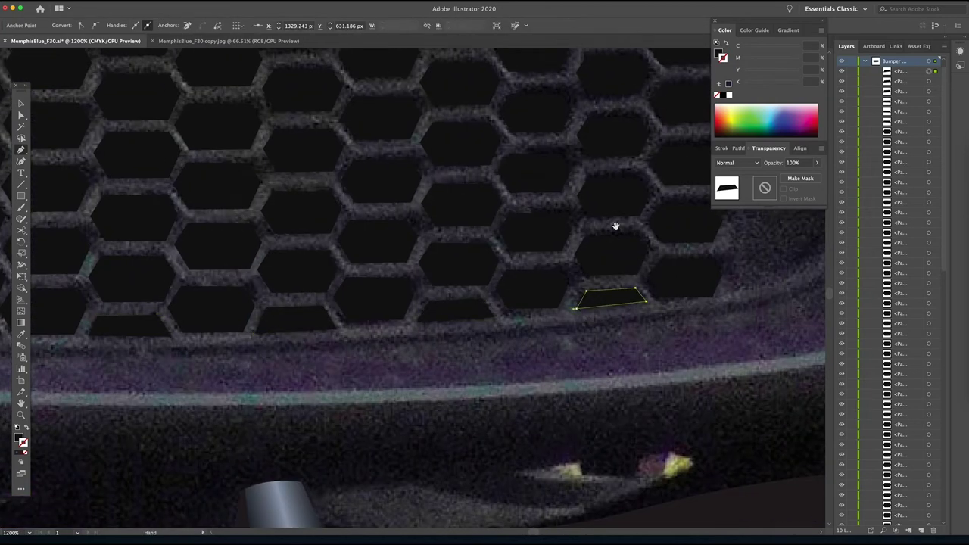
- Draw black Pen shapes over the two rightmost cut-off cells along the mesh's top edge
{"action": "scroll", "coordinate": [615, 226], "scroll_direction": "up", "scroll_amount": 15}
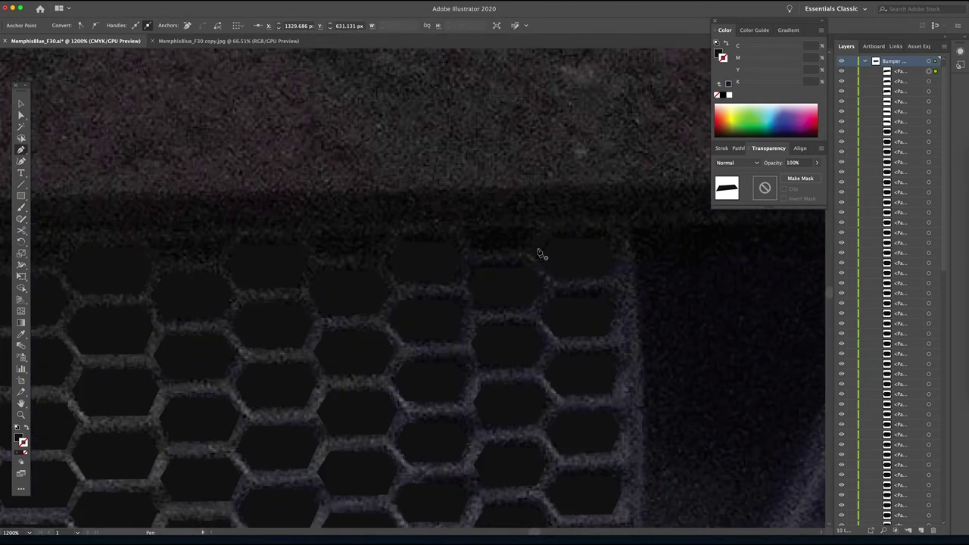
{"action": "left_click", "coordinate": [534, 230]}
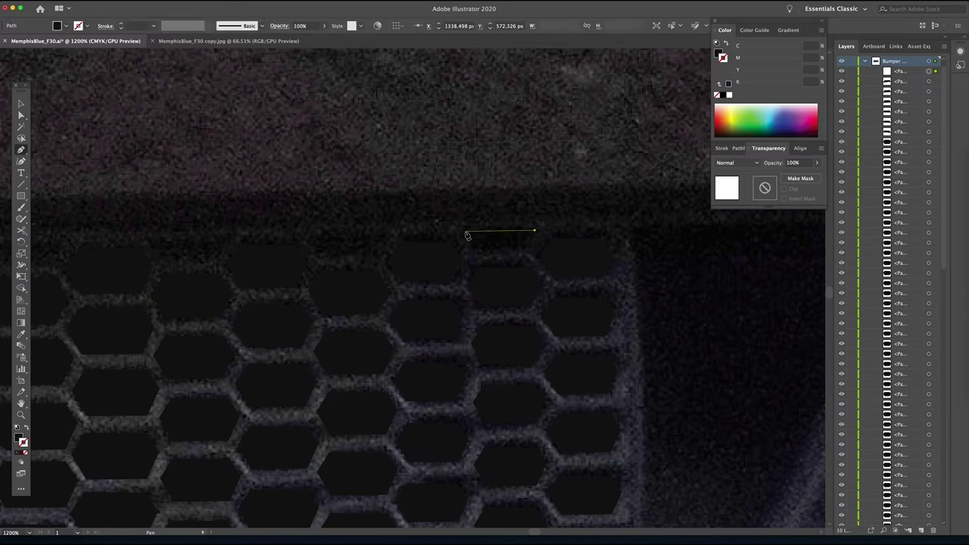
{"action": "left_click", "coordinate": [466, 232]}
{"action": "left_click", "coordinate": [481, 253]}
{"action": "left_click", "coordinate": [520, 253]}
{"action": "left_click", "coordinate": [534, 230]}
{"action": "left_click_drag", "start_coordinate": [411, 264], "coordinate": [596, 307]}
{"action": "left_click", "coordinate": [568, 279]}
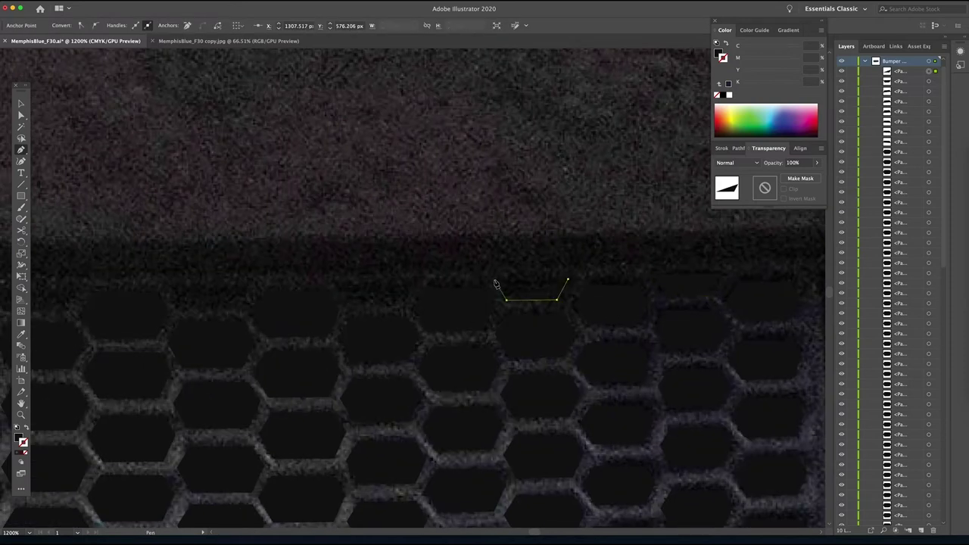
{"action": "left_click", "coordinate": [494, 281]}
{"action": "left_click", "coordinate": [567, 278]}
- Trace the third and fourth cut-off cells from the right along the mesh's top edge with the Pen tool
{"action": "scroll", "coordinate": [545, 291], "scroll_direction": "left", "scroll_amount": 3}
{"action": "left_click", "coordinate": [540, 283]}
{"action": "left_click", "coordinate": [528, 305]}
{"action": "left_click", "coordinate": [480, 306]}
{"action": "left_click", "coordinate": [467, 287]}
{"action": "left_click", "coordinate": [539, 283]}
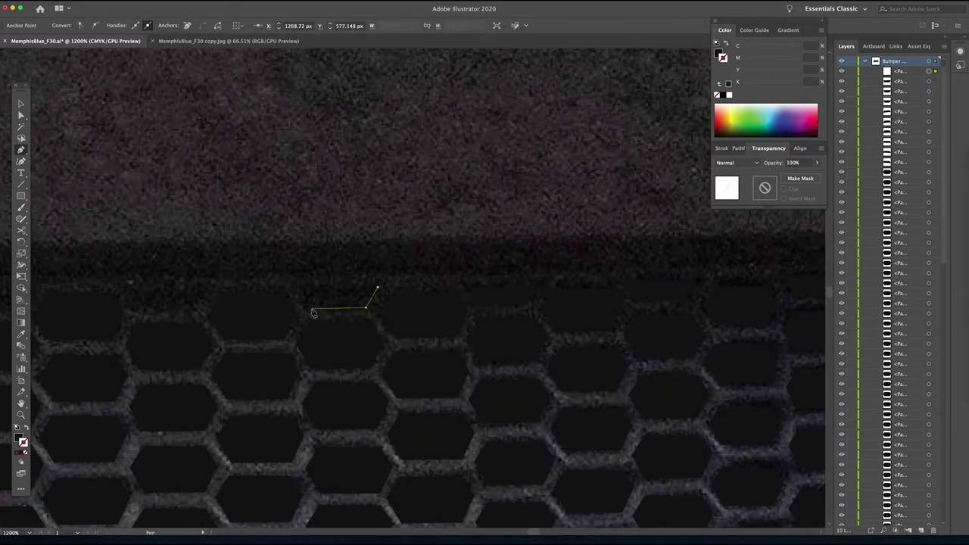
{"action": "left_click", "coordinate": [300, 287]}
{"action": "left_click", "coordinate": [377, 287]}
- Trace the two leftmost cut-off cells along the mesh's top edge as closed black Pen shapes
{"action": "left_click_drag", "start_coordinate": [281, 305], "coordinate": [683, 310]}
{"action": "left_click", "coordinate": [605, 292]}
{"action": "left_click", "coordinate": [594, 313]}
{"action": "left_click", "coordinate": [536, 313]}
{"action": "left_click", "coordinate": [525, 293]}
{"action": "left_click", "coordinate": [605, 292]}
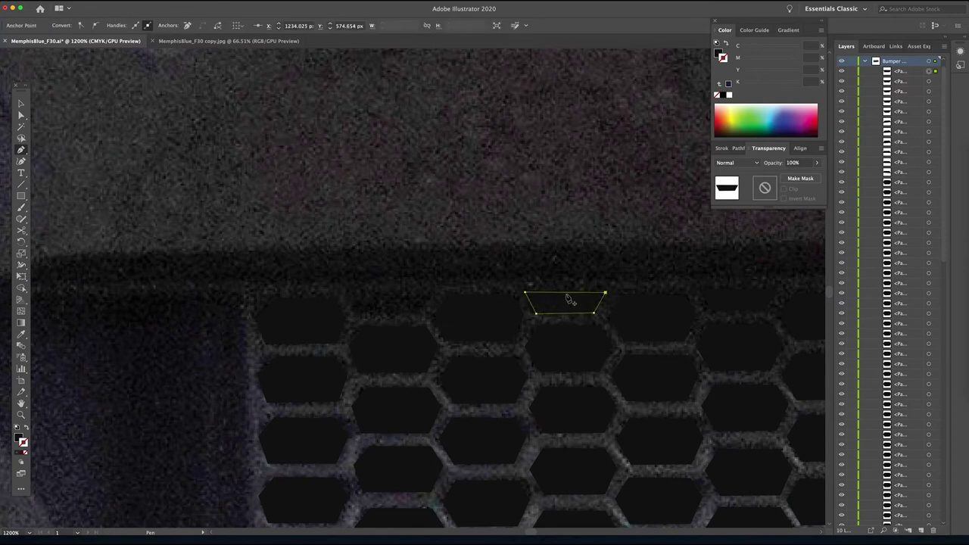
{"action": "left_click", "coordinate": [431, 293]}
{"action": "left_click", "coordinate": [420, 315]}
{"action": "left_click", "coordinate": [361, 316]}
{"action": "left_click", "coordinate": [346, 294]}
{"action": "left_click", "coordinate": [432, 294]}
- Select all the black honeycomb cells of the grille mesh and group them
{"action": "key", "text": "super+minus"}
{"action": "key", "text": "super+minus"}
{"action": "key", "text": "super+minus"}
{"action": "left_click_drag", "start_coordinate": [742, 420], "coordinate": [527, 338]}
{"action": "key", "text": "v"}
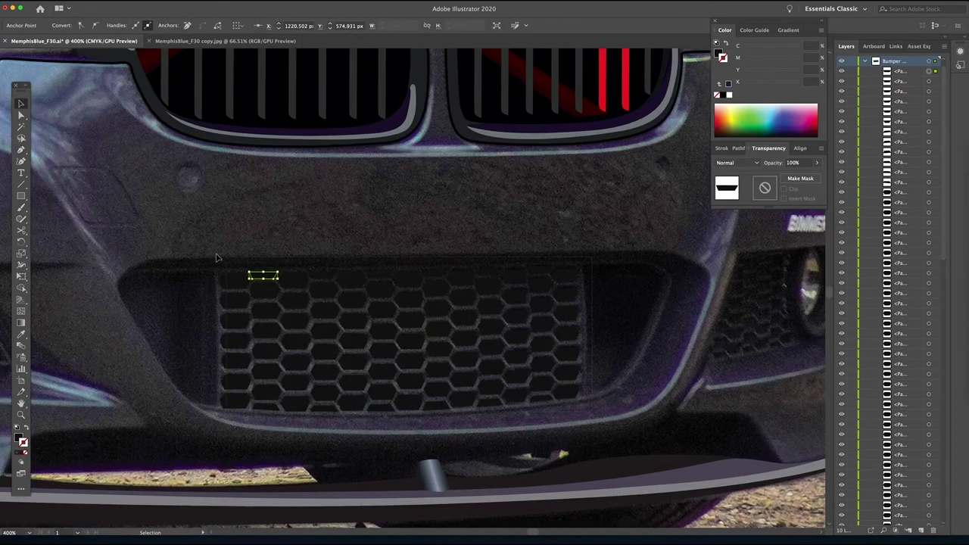
{"action": "left_click_drag", "start_coordinate": [216, 258], "coordinate": [598, 417]}
{"action": "key", "text": "ctrl+g"}
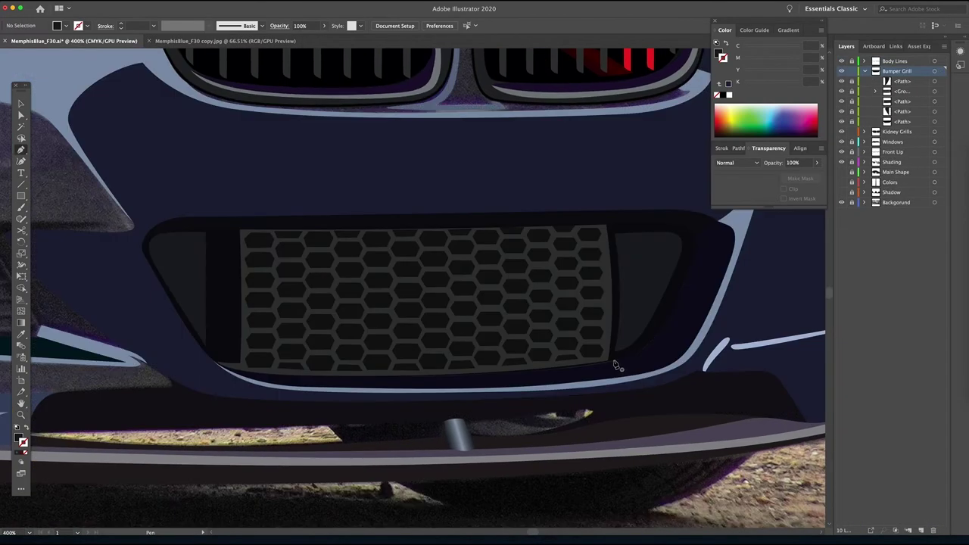
- Trace the grille opening's inner outline, covering the mesh and both side recesses, as one closed curved Pen shape
{"action": "left_click", "coordinate": [203, 351]}
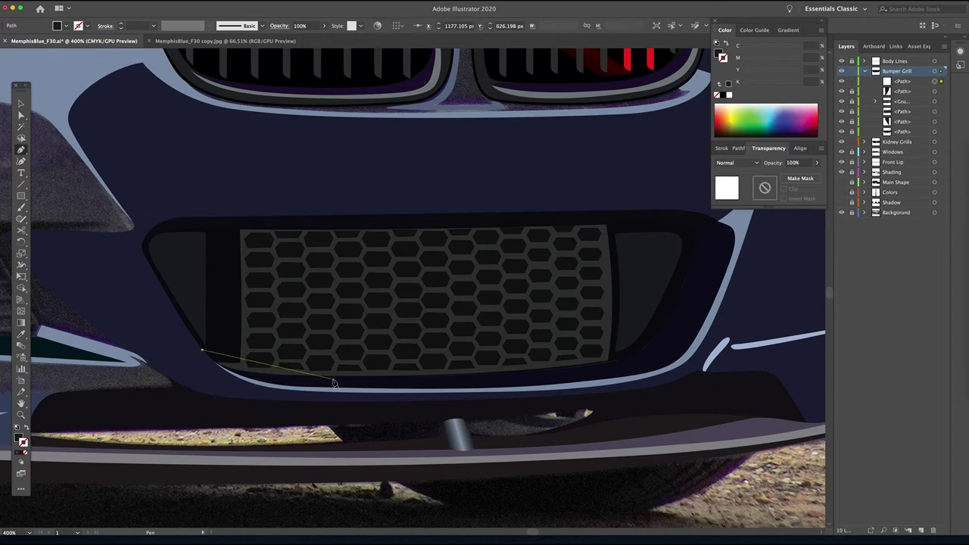
{"action": "left_click_drag", "start_coordinate": [334, 377], "coordinate": [461, 375]}
{"action": "left_click_drag", "start_coordinate": [615, 367], "coordinate": [663, 351]}
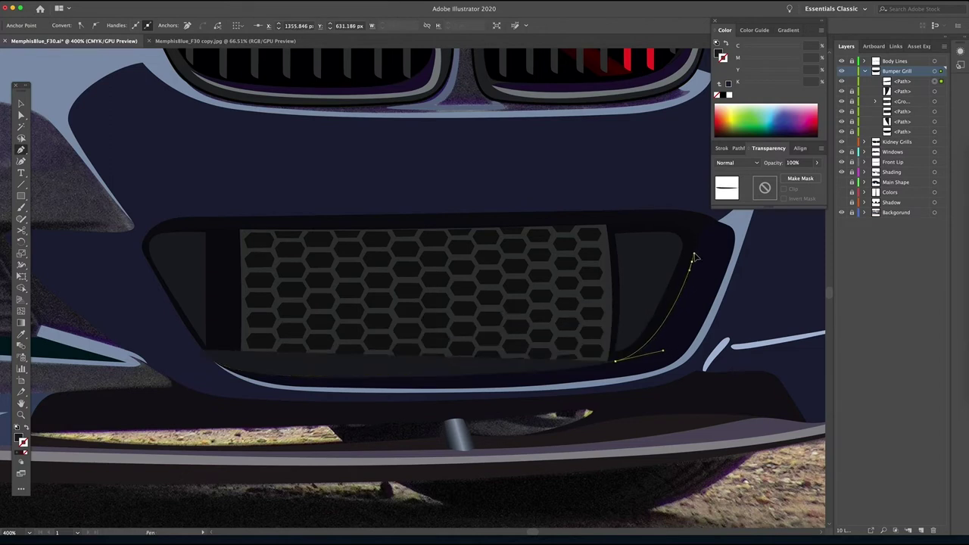
{"action": "left_click_drag", "start_coordinate": [693, 257], "coordinate": [650, 224]}
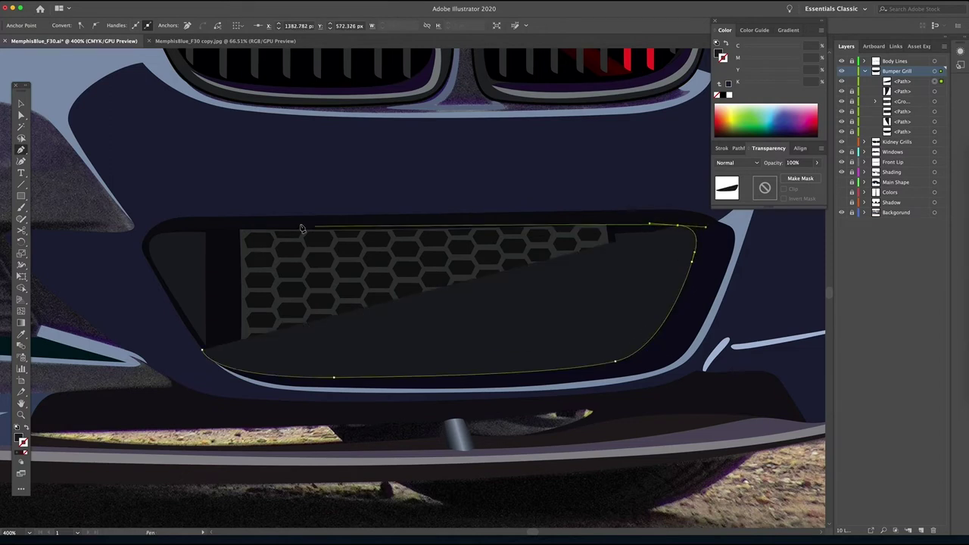
{"action": "left_click_drag", "start_coordinate": [226, 228], "coordinate": [148, 242]}
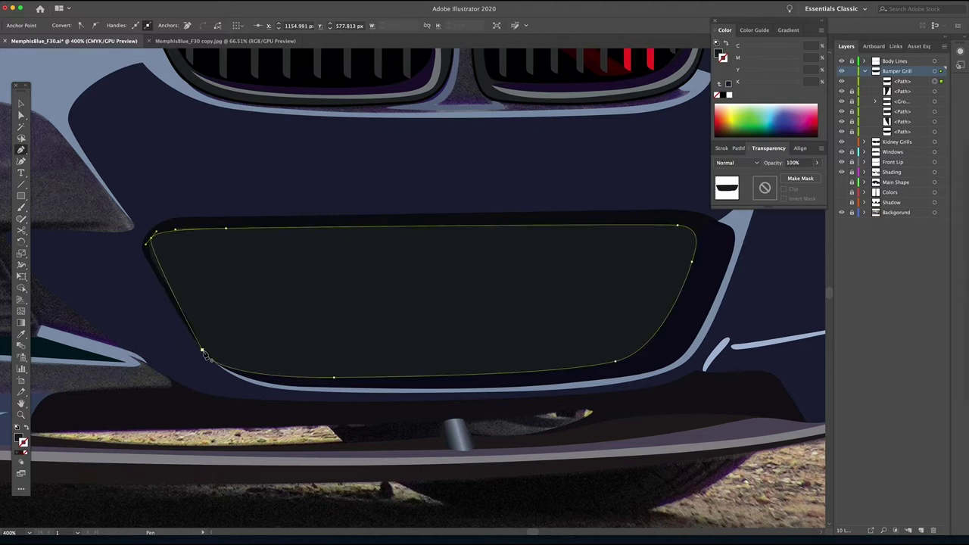
{"action": "left_click_drag", "start_coordinate": [202, 351], "coordinate": [265, 447]}
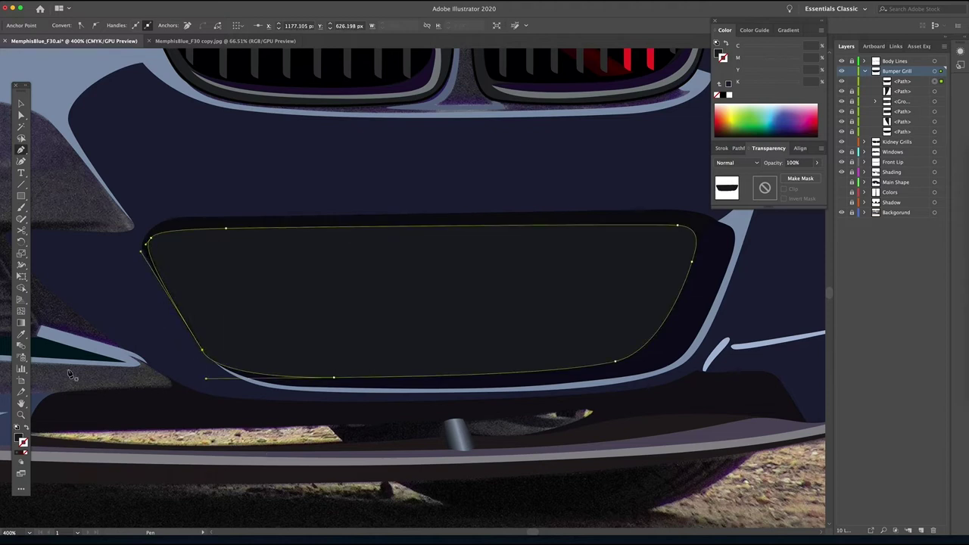
- Apply a gradient fill to the inner grille shape and reduce it to two near-black stops at 0% and 100%
{"action": "key", "text": "period"}
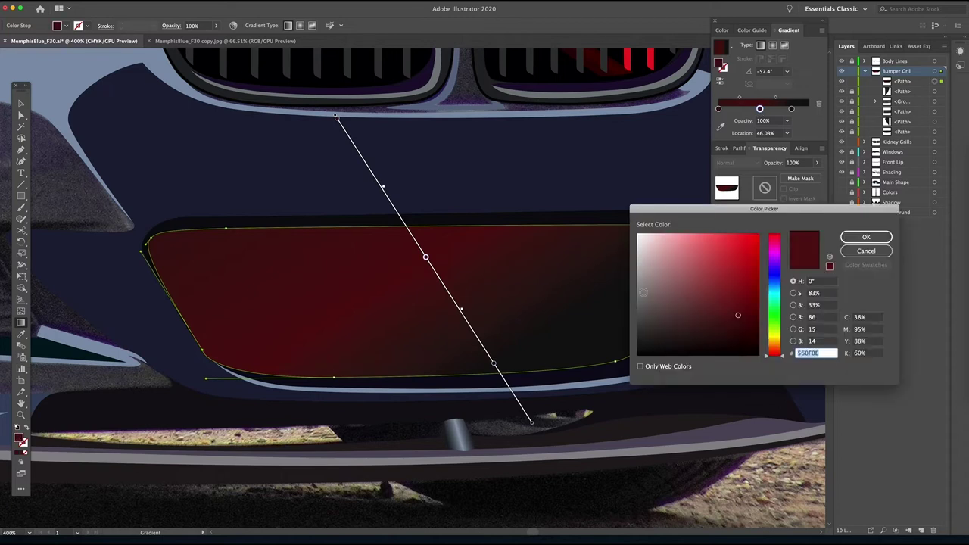
{"action": "left_click", "coordinate": [646, 344]}
{"action": "left_click", "coordinate": [866, 237]}
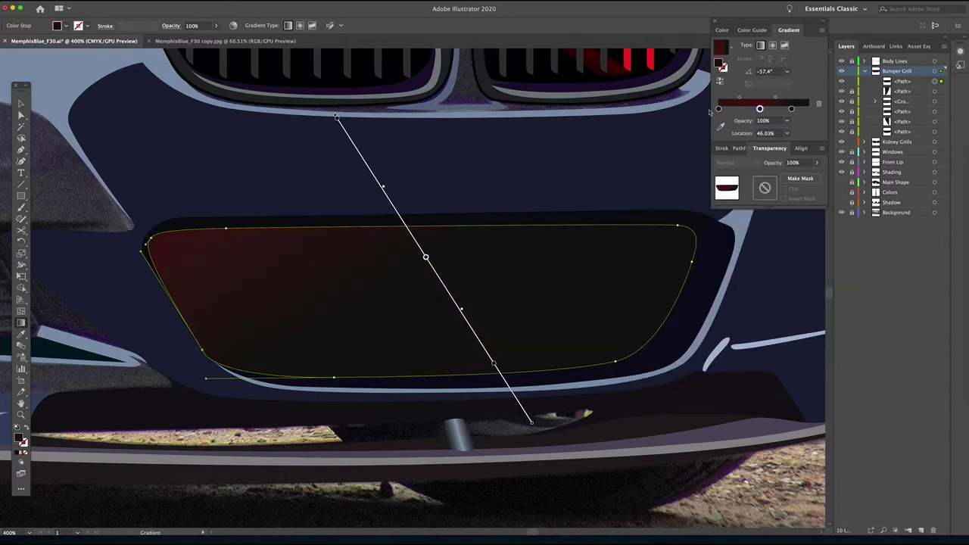
{"action": "mouse_move", "coordinate": [719, 110]}
{"action": "left_mouse_down"}
{"action": "mouse_move", "coordinate": [719, 128]}
{"action": "mouse_move", "coordinate": [717, 109]}
{"action": "left_mouse_up"}
{"action": "left_click_drag", "start_coordinate": [791, 109], "coordinate": [808, 109]}
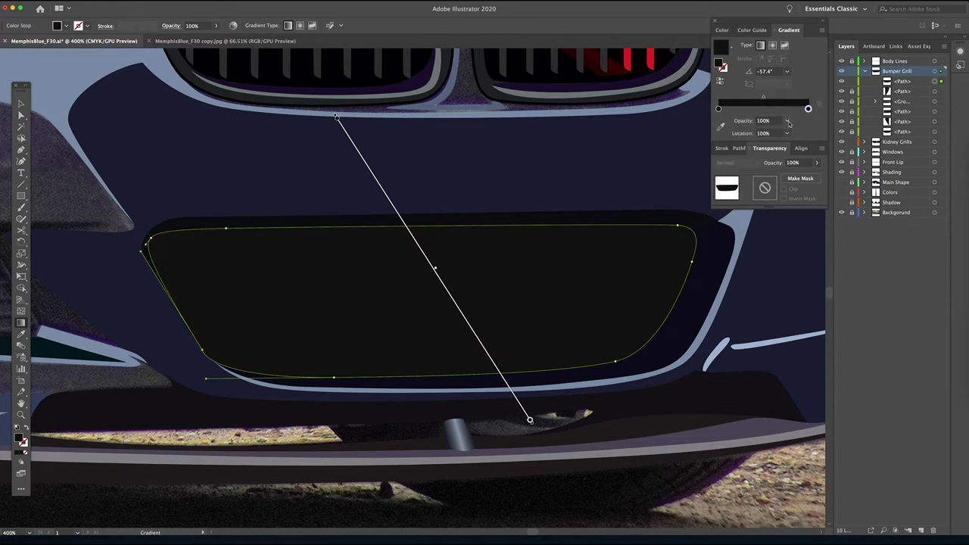
- Set the gradient's end stop opacity to 0% and run the gradient straight down the grille at -90°
{"action": "left_click", "coordinate": [788, 122]}
{"action": "left_click", "coordinate": [794, 131]}
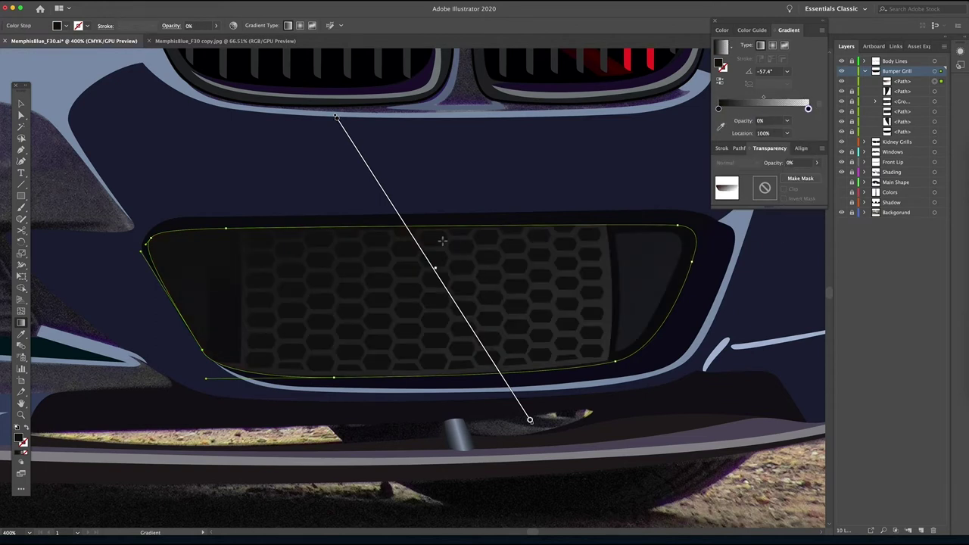
{"action": "left_click_drag", "start_coordinate": [438, 236], "coordinate": [439, 404]}
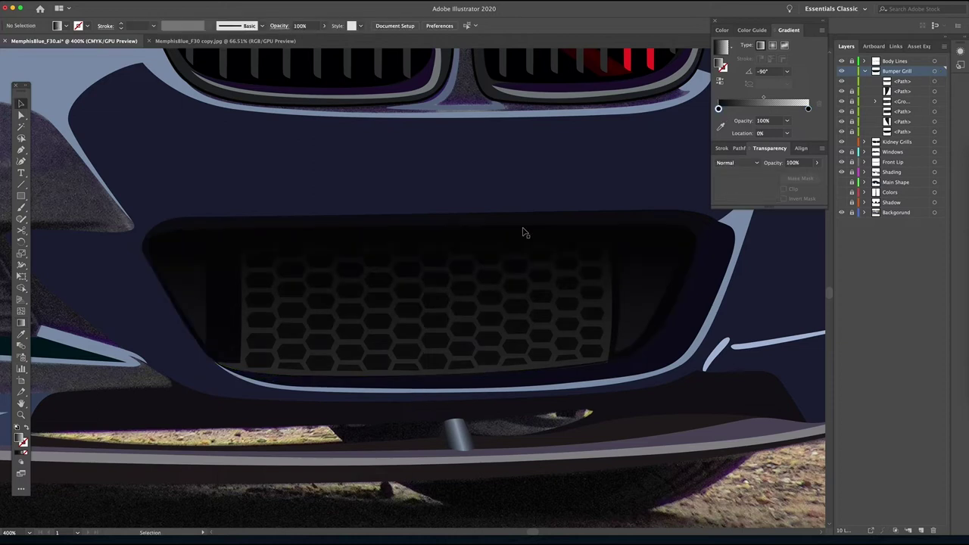
- Create a new layer directly above the Grill DRIVER layer
{"action": "key", "text": "z"}
{"action": "left_click", "coordinate": [546, 276], "text": "alt"}
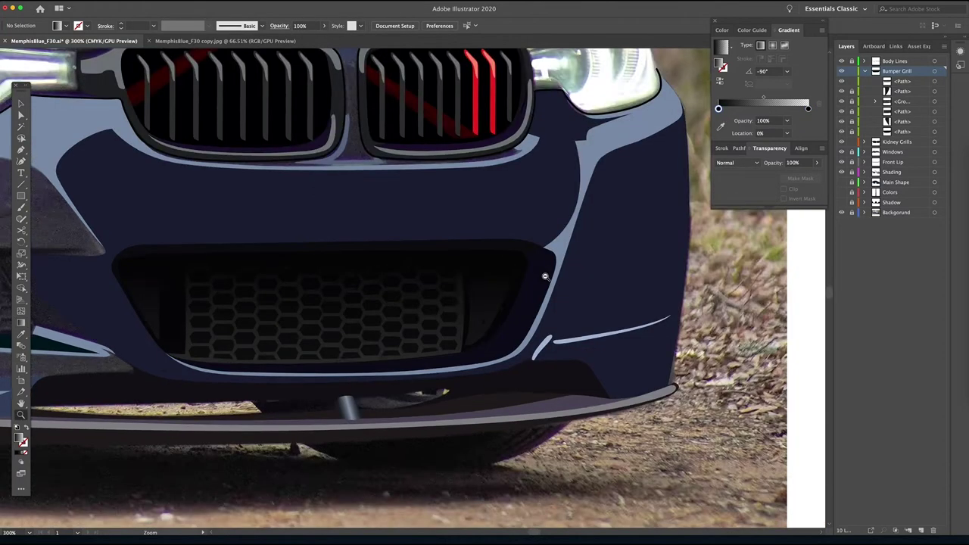
{"action": "left_click", "coordinate": [544, 274], "text": "alt"}
{"action": "left_click", "coordinate": [241, 303], "text": "alt"}
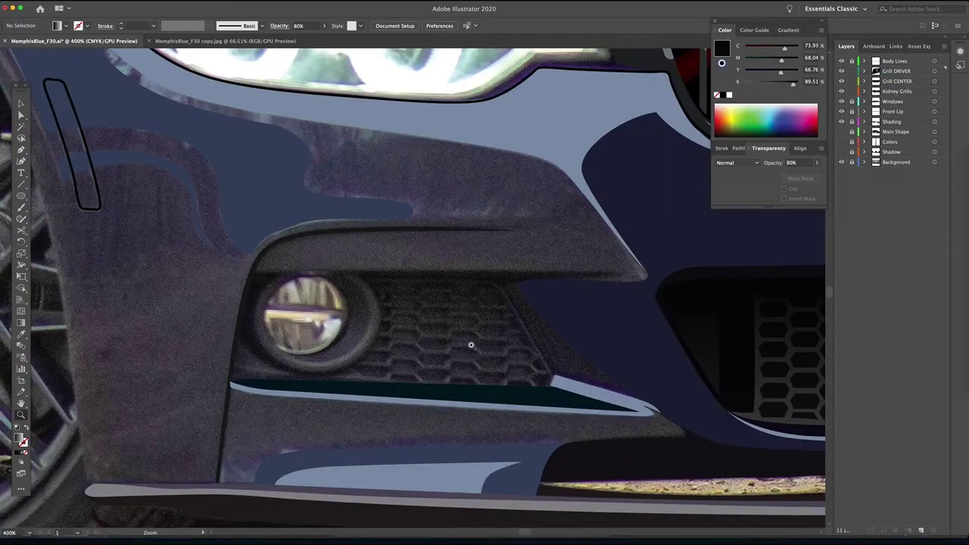
{"action": "left_click", "coordinate": [899, 73]}
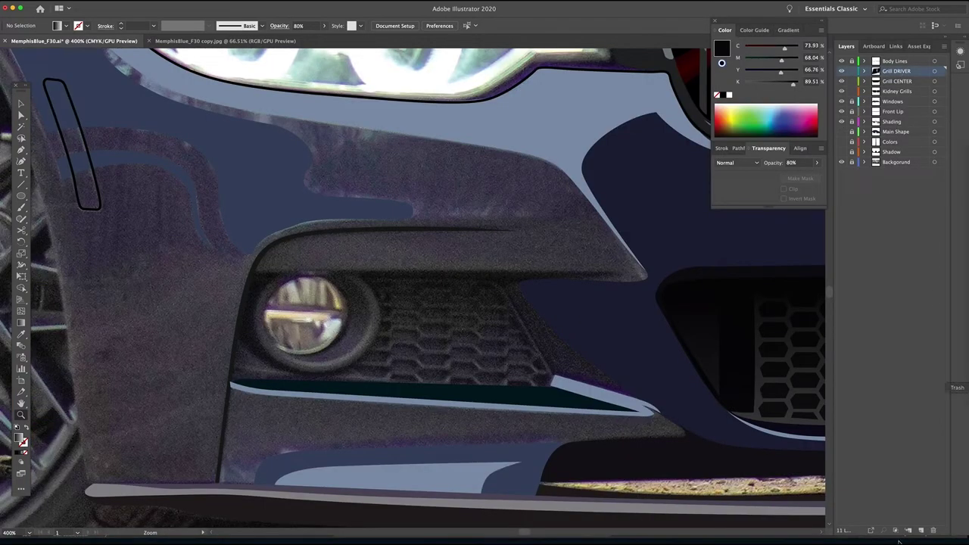
{"action": "left_click", "coordinate": [920, 531]}
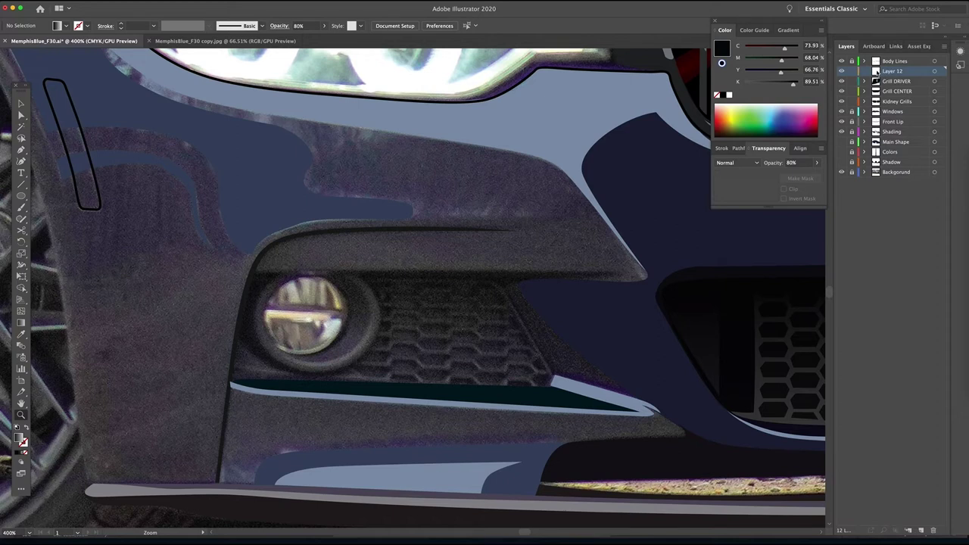
- Rename the new layer above Grill DRIVER as "Grill PASSENGER"
{"action": "double_click", "coordinate": [876, 71]}
{"action": "type", "text": "Grill PASSENGER"}
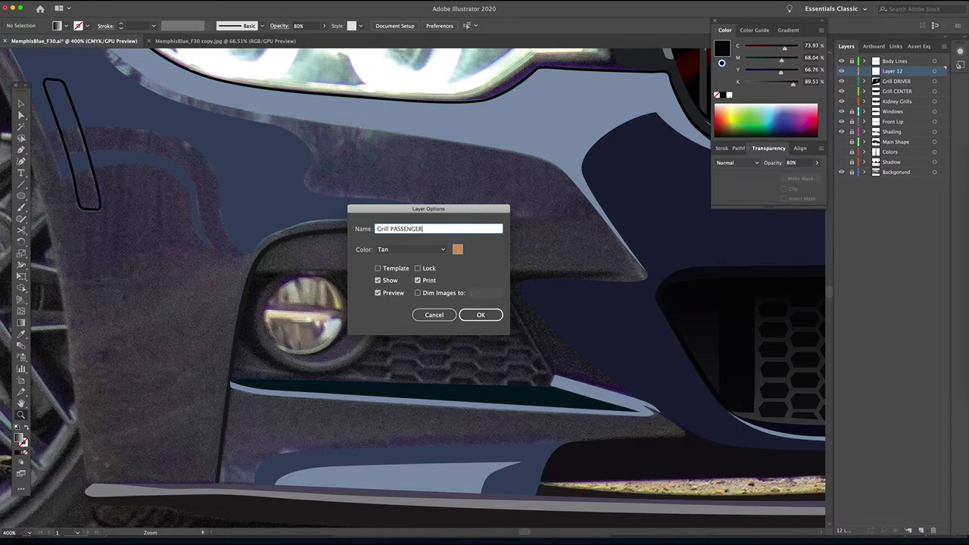
{"action": "key", "text": "Return"}
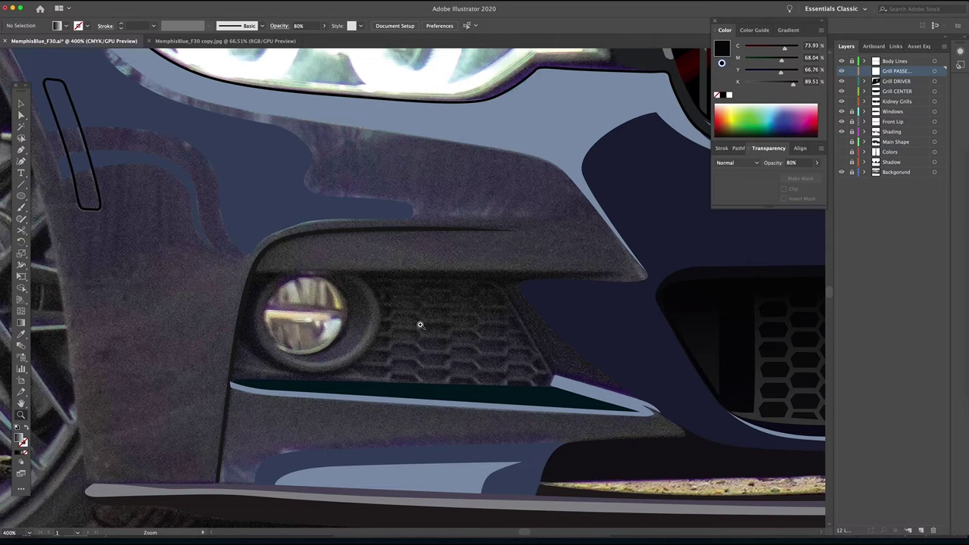
- Hide the Shading layer so the photo is exposed around the passenger-side fog light and grille
{"action": "key", "text": "v"}
{"action": "key", "text": "z"}
{"action": "left_click", "coordinate": [450, 326]}
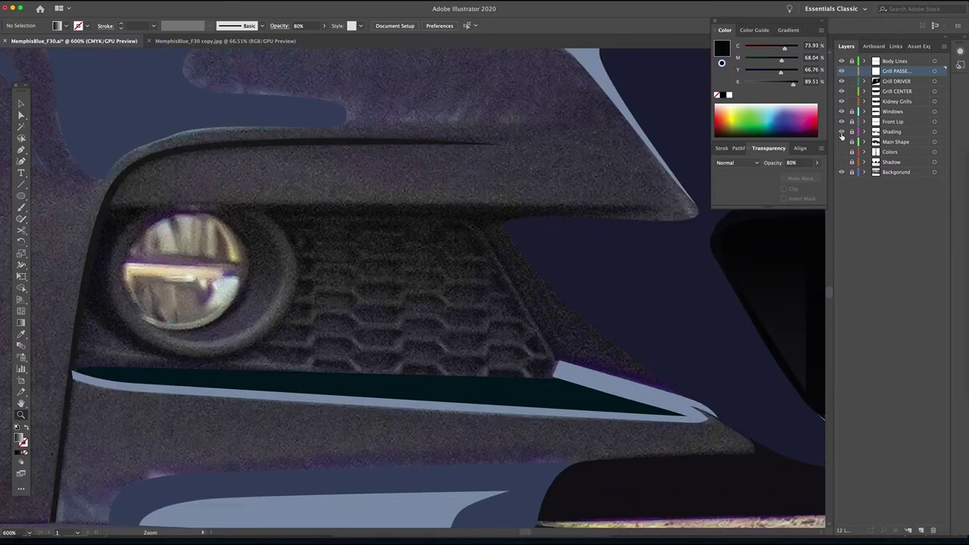
{"action": "left_click", "coordinate": [841, 133]}
- With the Pen tool, trace the passenger grille opening's top, outer and bottom edges, ending at the tip of the blue highlight
{"action": "left_click", "coordinate": [21, 151]}
{"action": "left_click", "coordinate": [653, 206]}
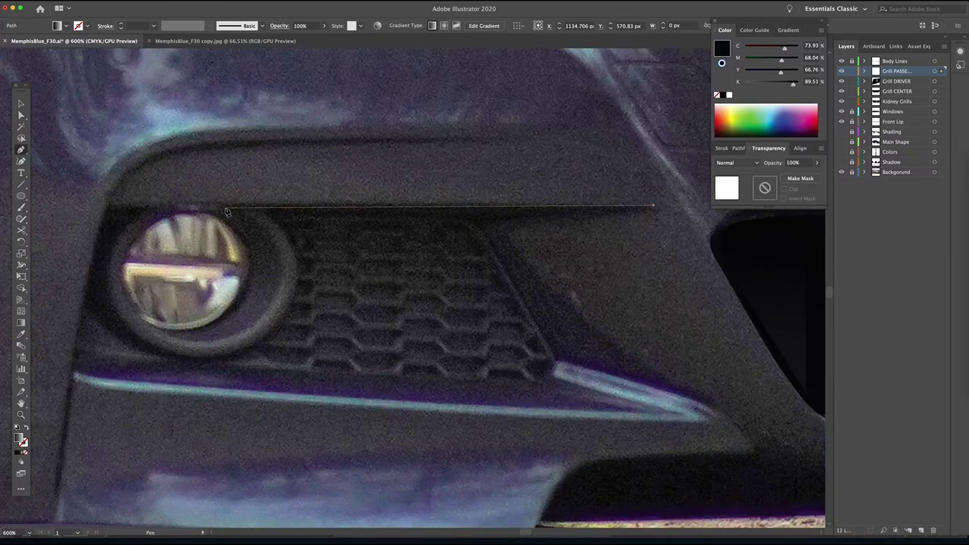
{"action": "left_click", "coordinate": [106, 205]}
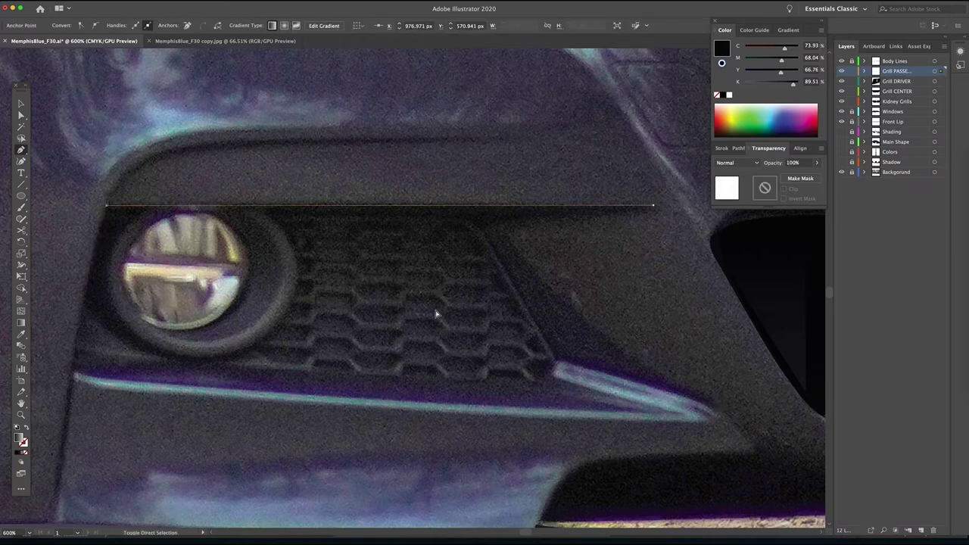
{"action": "left_click", "coordinate": [73, 360]}
{"action": "left_click_drag", "start_coordinate": [316, 384], "coordinate": [499, 392]}
{"action": "left_click", "coordinate": [565, 384]}
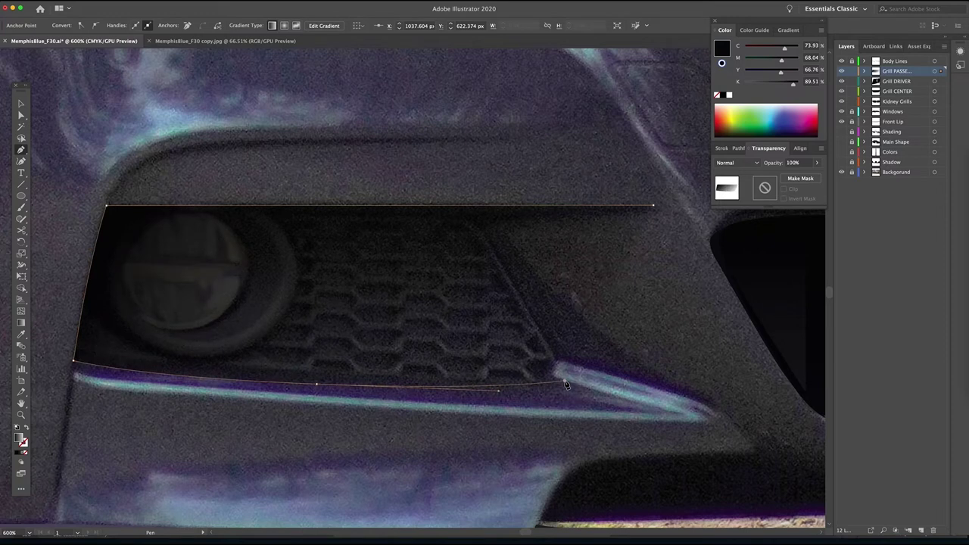
{"action": "left_click", "coordinate": [557, 362]}
{"action": "left_click", "coordinate": [572, 364]}
{"action": "left_click", "coordinate": [714, 410]}
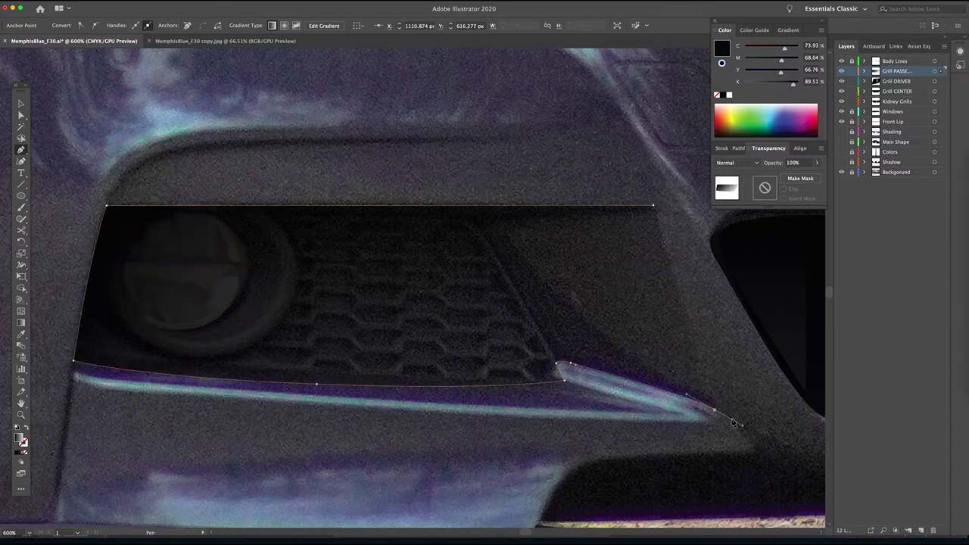
{"action": "left_click", "coordinate": [659, 379]}
{"action": "left_click", "coordinate": [592, 361]}
{"action": "left_click_drag", "start_coordinate": [508, 235], "coordinate": [542, 230]}
{"action": "key", "text": "super+z"}
{"action": "key", "text": "super+z"}
- Continue the outline with curved points up the bumper's inner edge and close it at the top edge's starting point
{"action": "left_click_drag", "start_coordinate": [688, 387], "coordinate": [660, 376]}
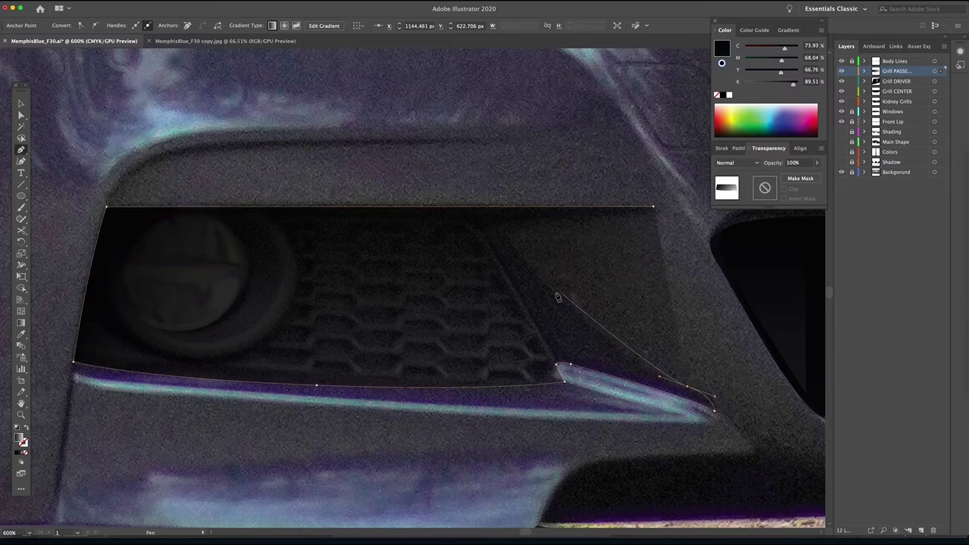
{"action": "left_click_drag", "start_coordinate": [550, 289], "coordinate": [504, 239]}
{"action": "left_click", "coordinate": [507, 231]}
{"action": "left_click_drag", "start_coordinate": [653, 207], "coordinate": [750, 202]}
{"action": "left_click_drag", "start_coordinate": [370, 296], "coordinate": [432, 264]}
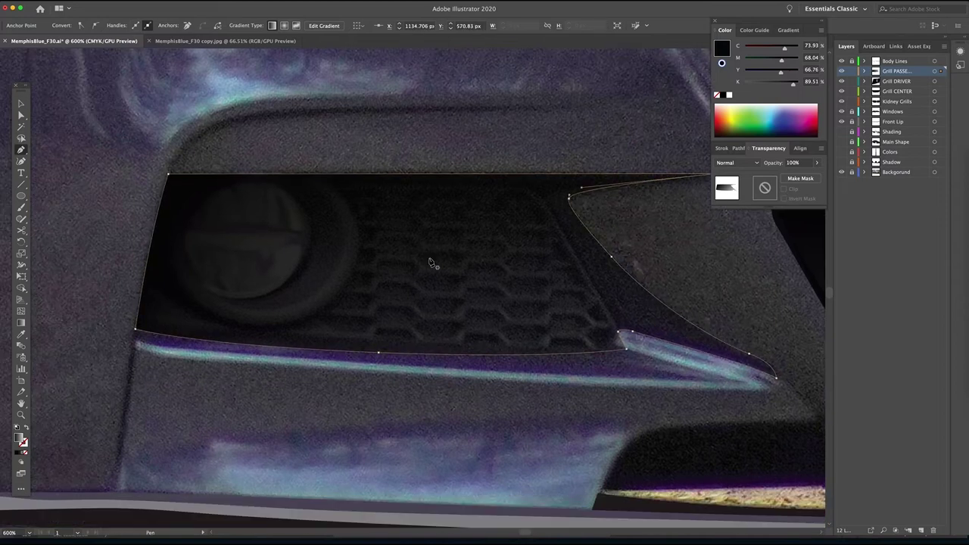
{"action": "key", "text": "v"}
- Expand the Grill PASSENGER layer and hide the traced outline path
{"action": "left_click", "coordinate": [864, 71]}
{"action": "left_click", "coordinate": [842, 82]}
{"action": "key", "text": "z"}
{"action": "left_click_drag", "start_coordinate": [562, 264], "coordinate": [519, 279]}
{"action": "left_click", "coordinate": [841, 81]}
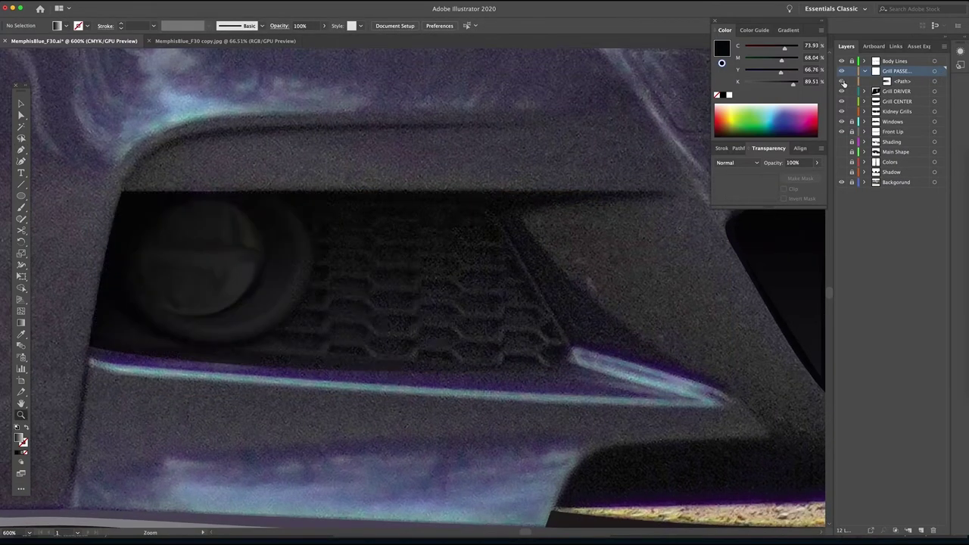
{"action": "left_click", "coordinate": [842, 82]}
- Trace a second closed Pen shape around the fog light and honeycomb mesh inside the grille opening
{"action": "left_click", "coordinate": [350, 365]}
{"action": "left_click", "coordinate": [22, 151]}
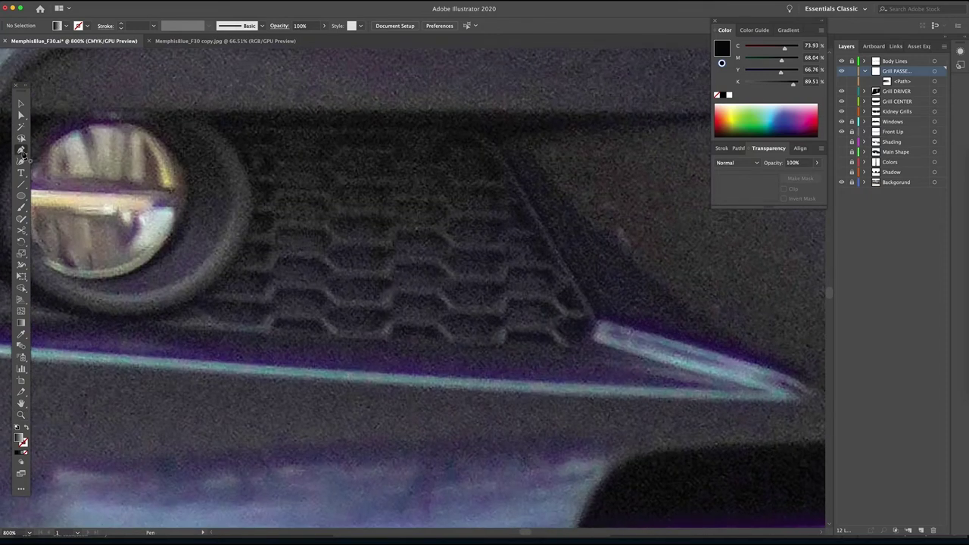
{"action": "left_click", "coordinate": [573, 350]}
{"action": "key", "text": "super+z"}
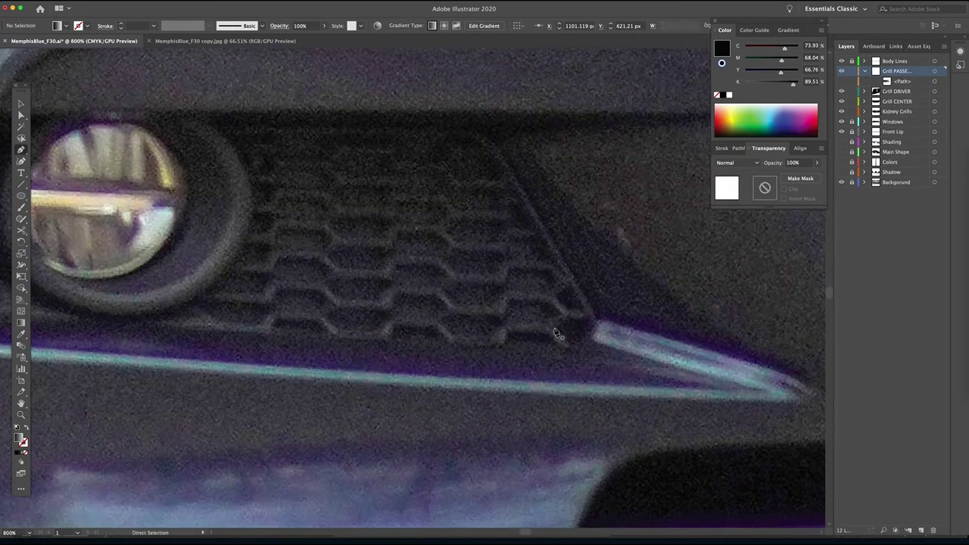
{"action": "left_click_drag", "start_coordinate": [364, 312], "coordinate": [792, 367]}
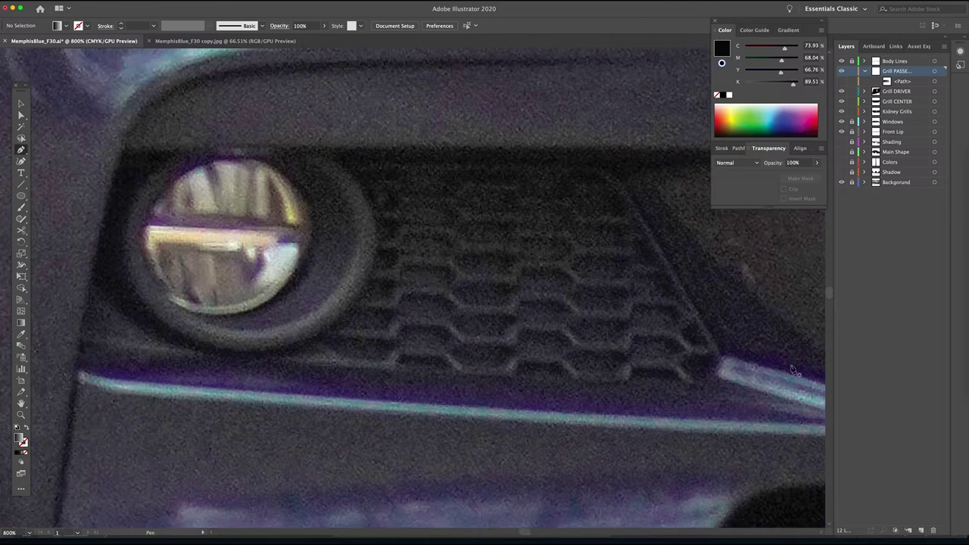
{"action": "left_click", "coordinate": [120, 161]}
{"action": "mouse_move", "coordinate": [478, 160]}
{"action": "left_mouse_down"}
{"action": "mouse_move", "coordinate": [609, 168]}
{"action": "mouse_move", "coordinate": [644, 211]}
{"action": "left_mouse_up"}
{"action": "left_click", "coordinate": [721, 353]}
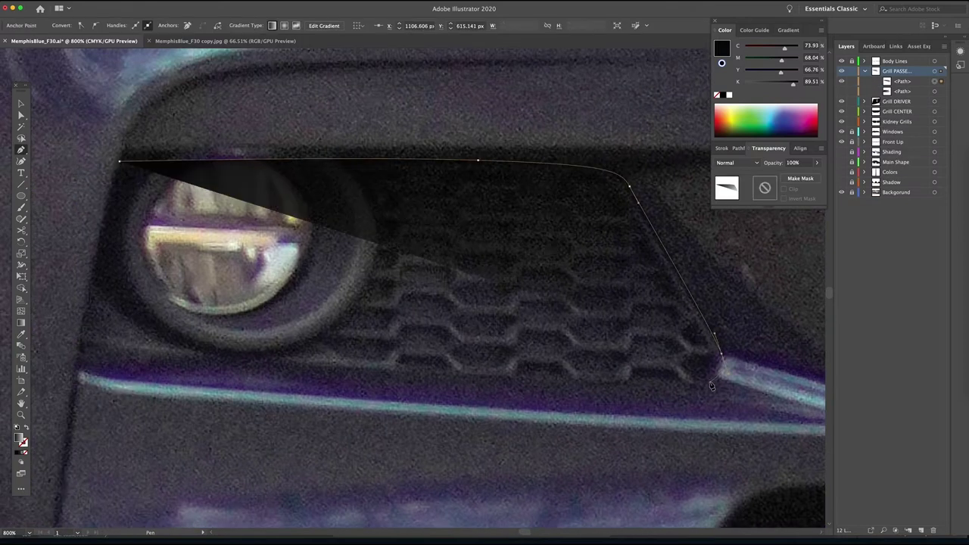
{"action": "left_click_drag", "start_coordinate": [708, 381], "coordinate": [687, 381]}
{"action": "left_click_drag", "start_coordinate": [81, 352], "coordinate": [37, 324]}
{"action": "left_click", "coordinate": [336, 353]}
{"action": "left_click_drag", "start_coordinate": [374, 161], "coordinate": [392, 93]}
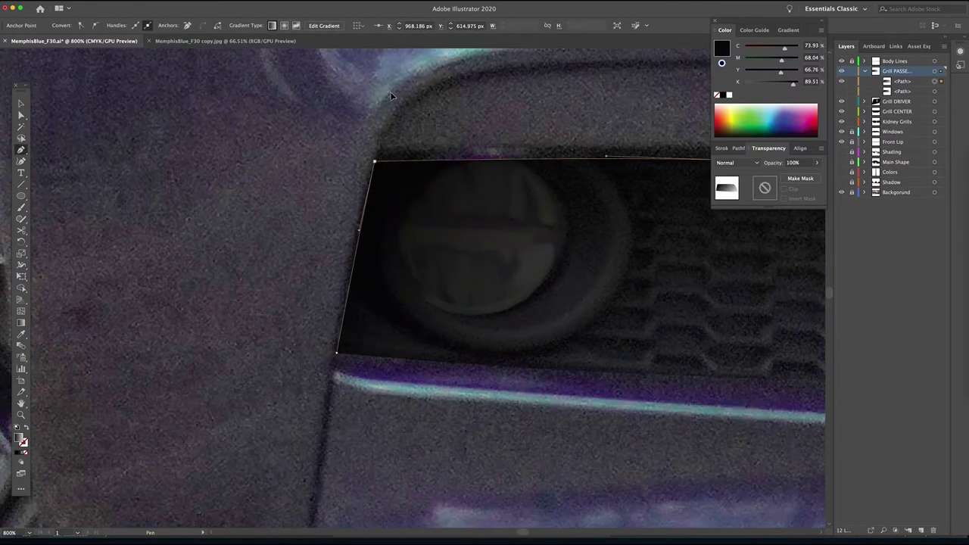
- Fill the inner shape with a dark tone sampled from the photo just above it, and hide that path
{"action": "key", "text": "i"}
{"action": "left_click", "coordinate": [410, 148]}
{"action": "key", "text": "super+minus"}
{"action": "key", "text": "super+minus"}
{"action": "left_click_drag", "start_coordinate": [822, 372], "coordinate": [746, 367]}
{"action": "key", "text": "v"}
{"action": "left_click", "coordinate": [841, 81]}
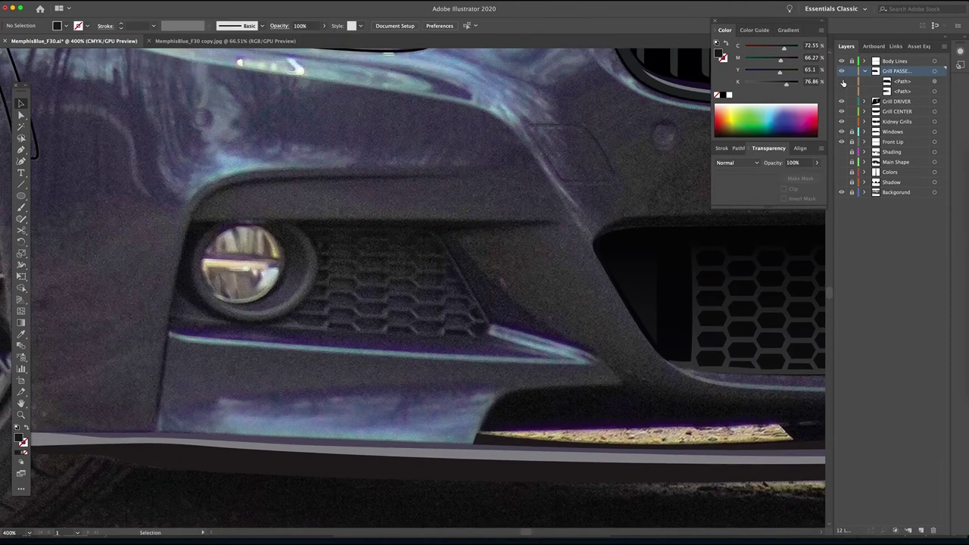
- Trace one honeycomb cell in the lower mesh as a closed six-point Pen shape, about 13.2 by 5.1 px
{"action": "key", "text": "z"}
{"action": "left_click_drag", "start_coordinate": [341, 291], "coordinate": [424, 313]}
{"action": "key", "text": "super+plus"}
{"action": "left_click_drag", "start_coordinate": [512, 363], "coordinate": [411, 303]}
{"action": "key", "text": "super+plus"}
{"action": "left_click_drag", "start_coordinate": [214, 287], "coordinate": [352, 306]}
{"action": "key", "text": "p"}
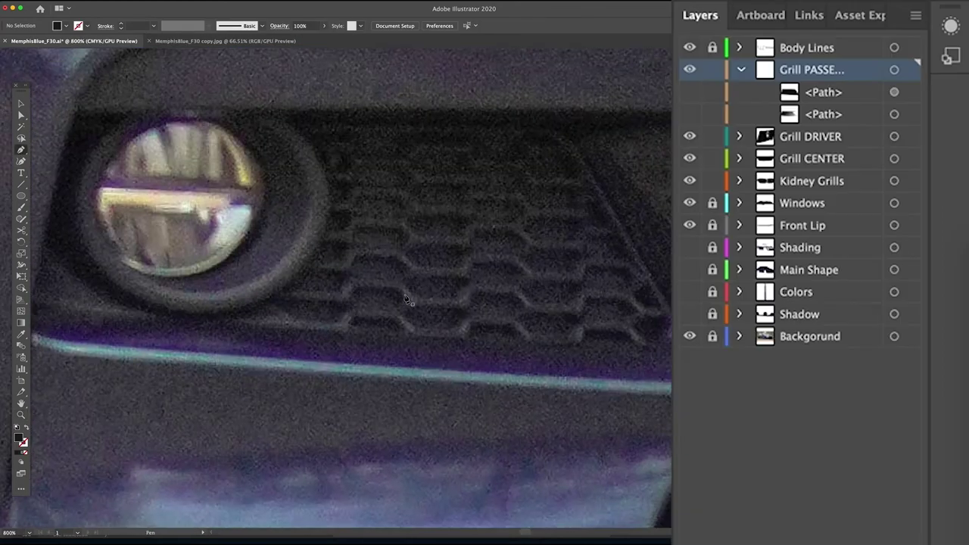
{"action": "left_click", "coordinate": [347, 302]}
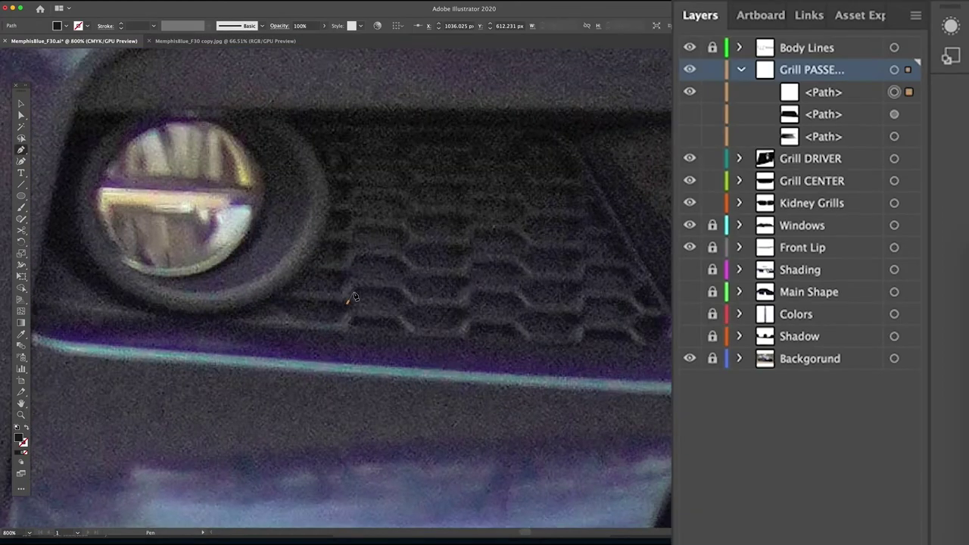
{"action": "key", "text": "ctrl+z"}
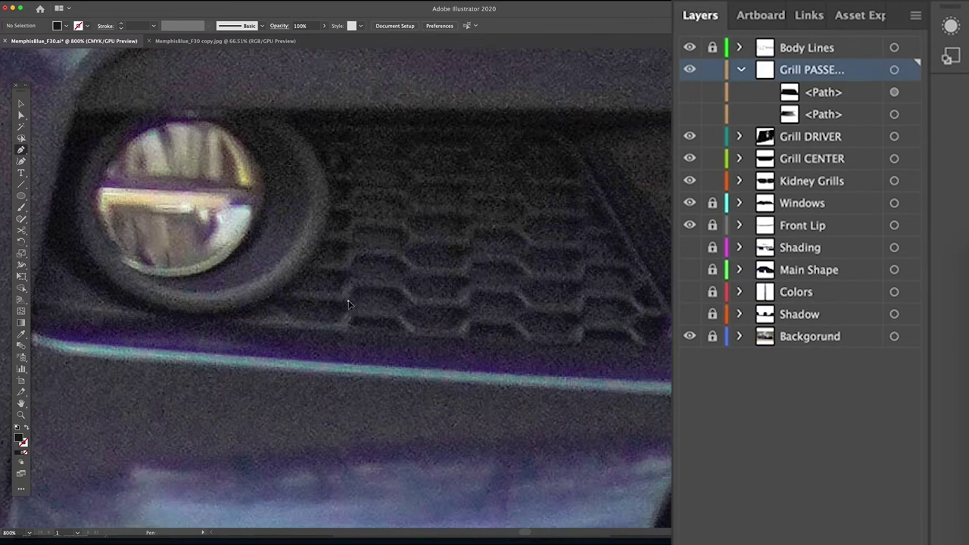
{"action": "left_click", "coordinate": [348, 302]}
{"action": "left_click_drag", "start_coordinate": [357, 289], "coordinate": [391, 291]}
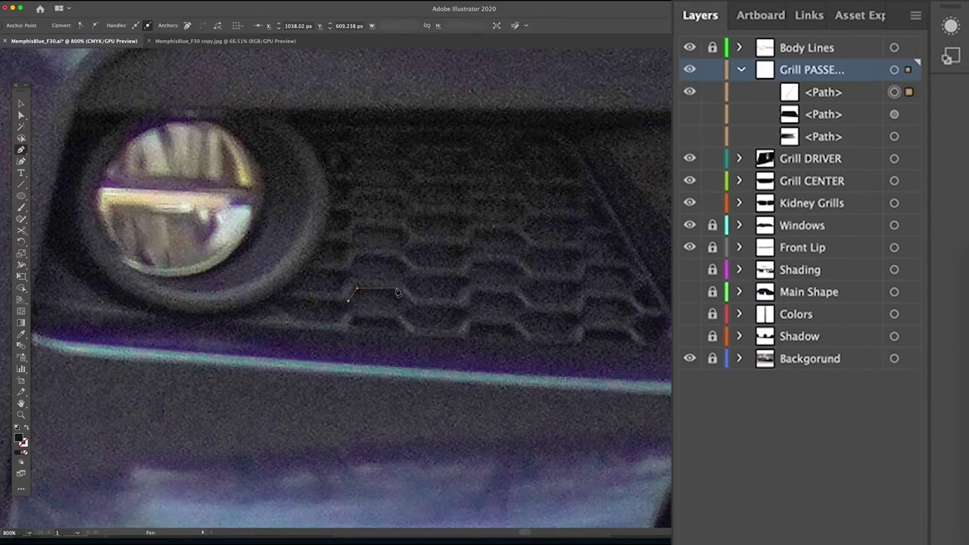
{"action": "left_click", "coordinate": [396, 289]}
{"action": "left_click", "coordinate": [408, 301]}
{"action": "left_click", "coordinate": [393, 310]}
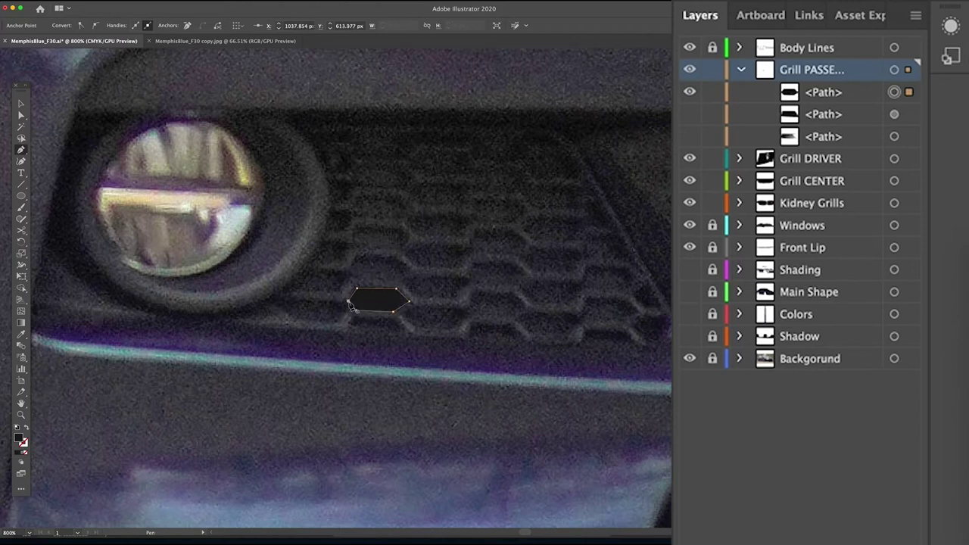
{"action": "left_click", "coordinate": [350, 304]}
- Copy the cell straight down twice, placing one spare below the mesh and one slightly offset so it overlaps the original
{"action": "key", "text": "v"}
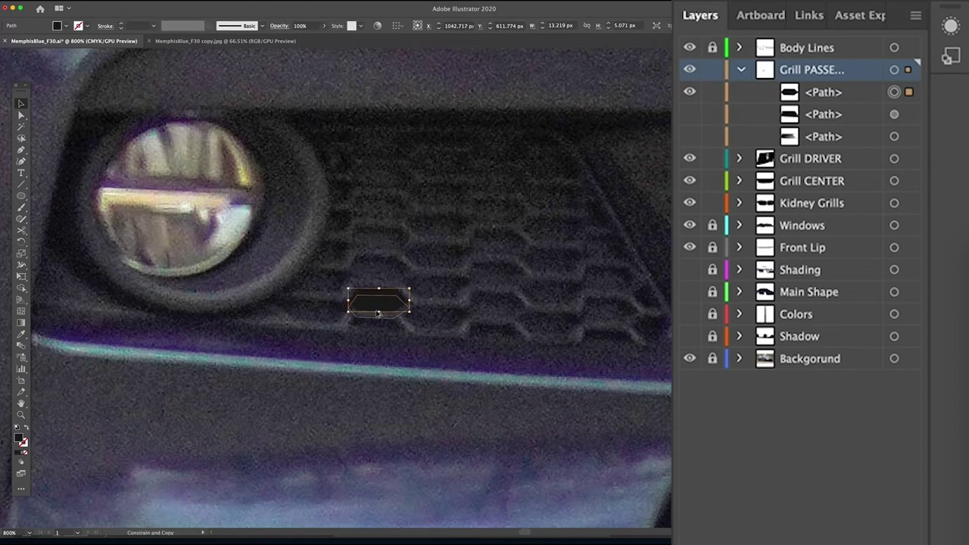
{"action": "left_click_drag", "start_coordinate": [378, 312], "coordinate": [378, 359]}
{"action": "left_click", "coordinate": [389, 311]}
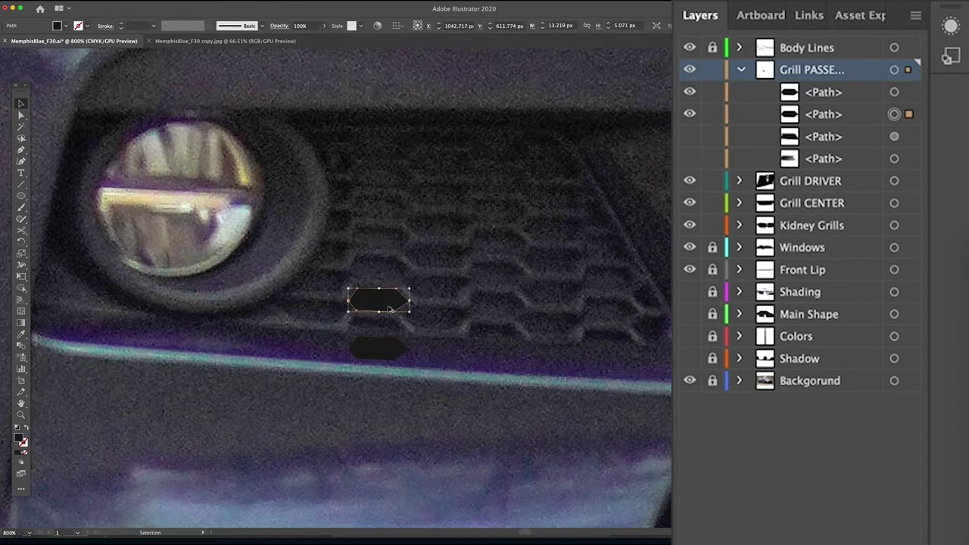
{"action": "left_click_drag", "start_coordinate": [389, 310], "coordinate": [389, 318]}
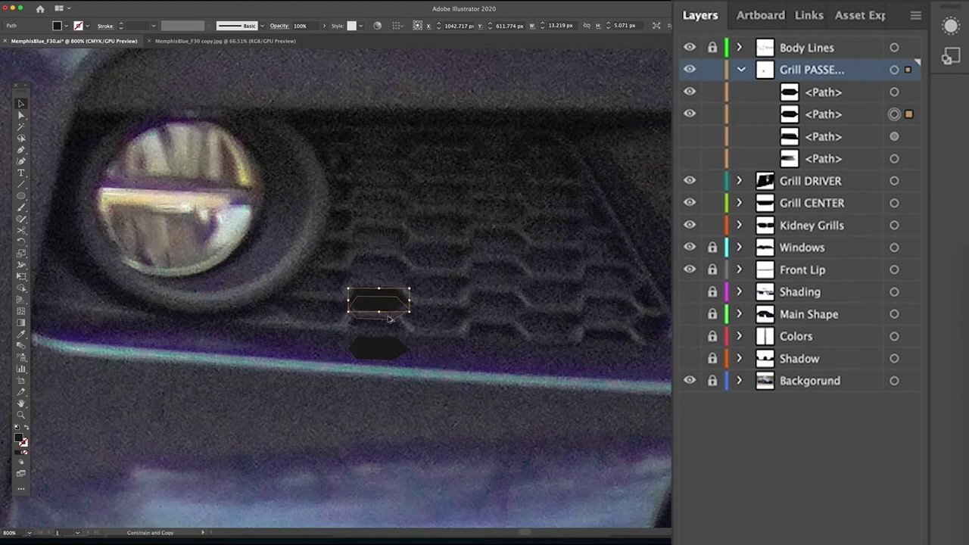
{"action": "left_click_drag", "start_coordinate": [390, 317], "coordinate": [391, 322]}
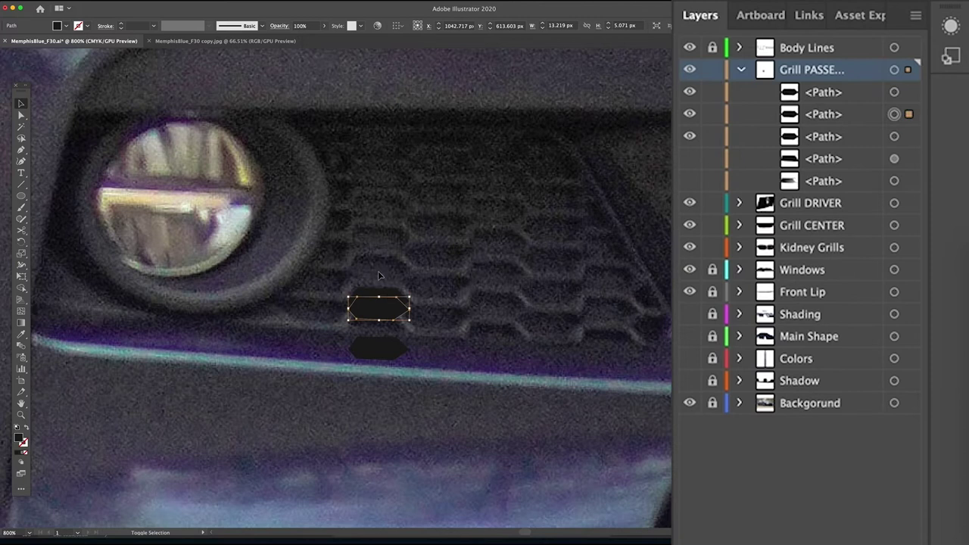
- Subtract the overlapping offset copy from the original cell with Minus Front, leaving only the cell's upper rim strip
{"action": "left_click_drag", "start_coordinate": [379, 272], "coordinate": [384, 305]}
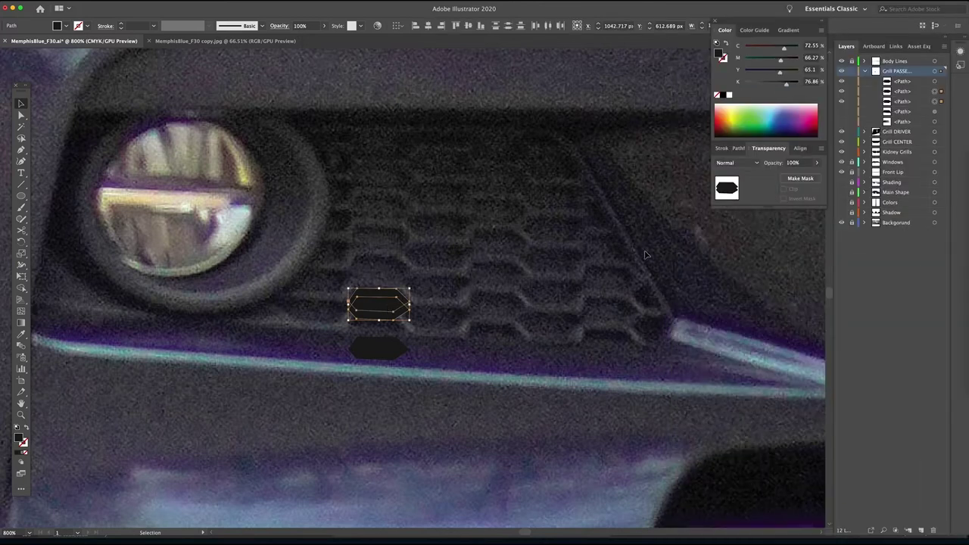
{"action": "left_click", "coordinate": [737, 148]}
{"action": "left_click", "coordinate": [738, 173]}
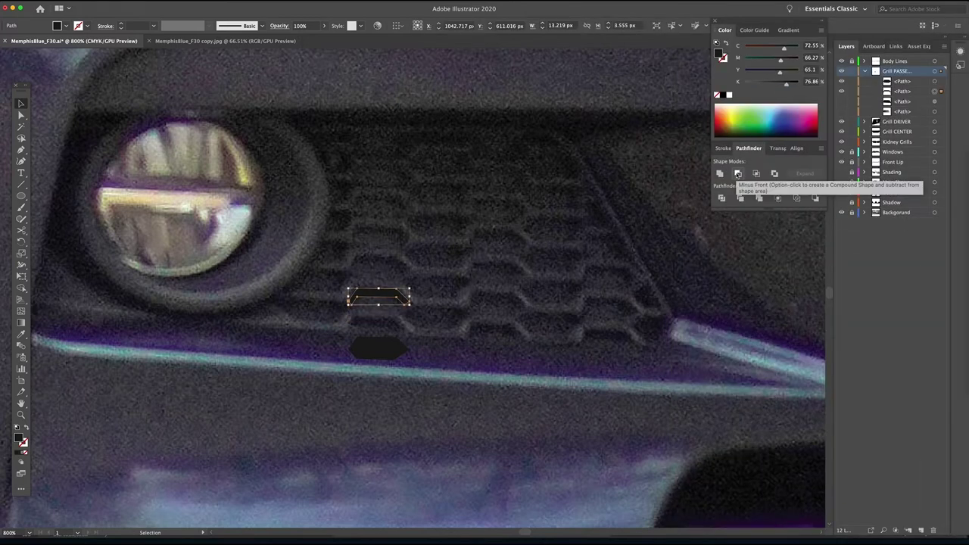
{"action": "double_click", "coordinate": [403, 301]}
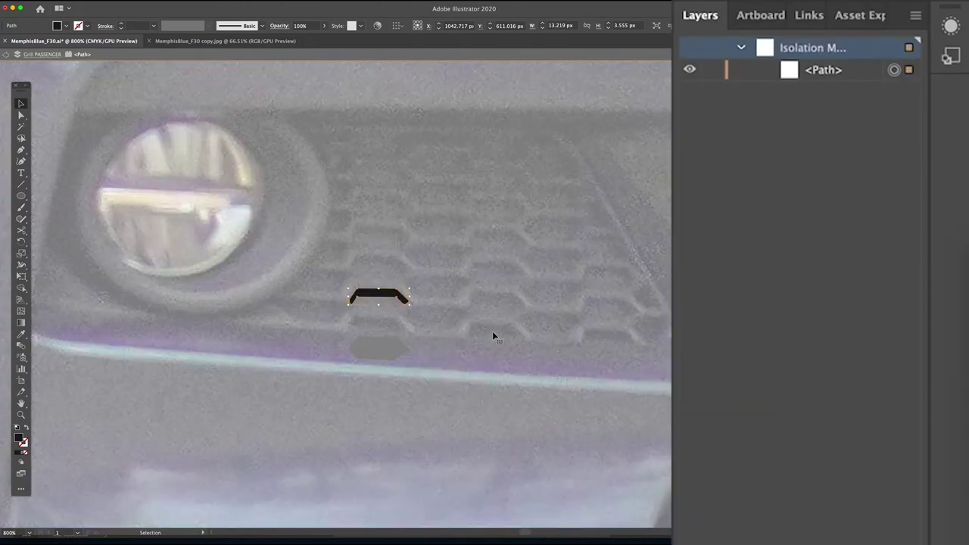
{"action": "key", "text": "a"}
{"action": "key", "text": "Escape"}
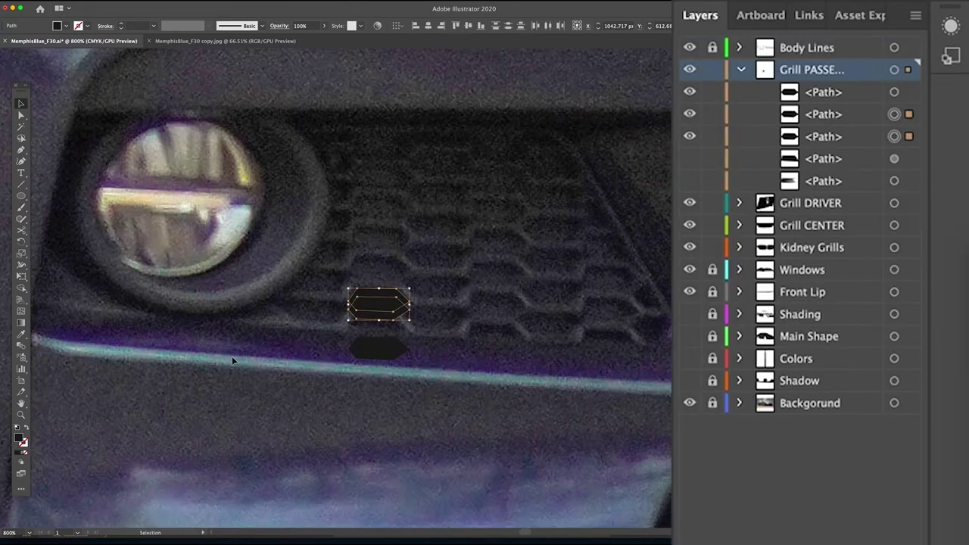
{"action": "key", "text": "super+shift+z"}
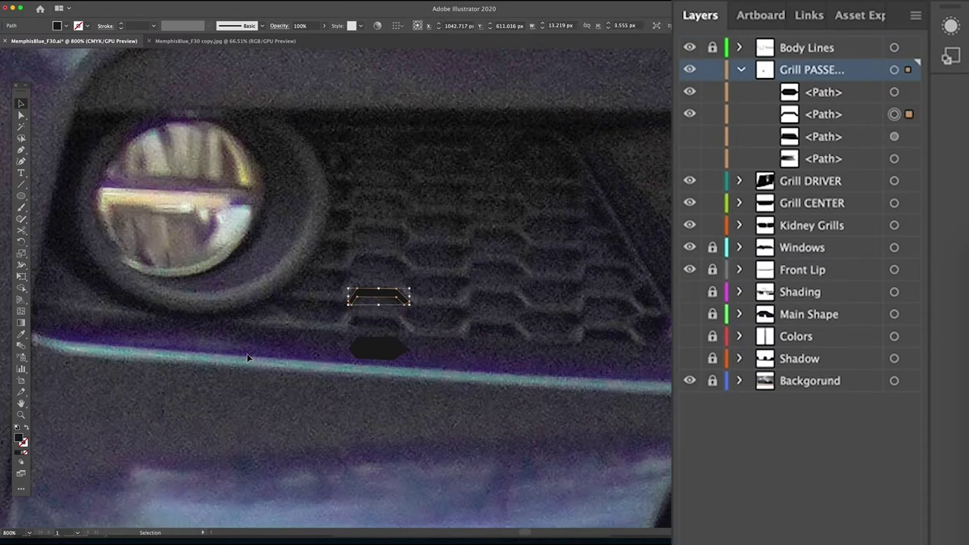
- Give the upper rim strip a darker black fill
{"action": "double_click", "coordinate": [19, 438]}
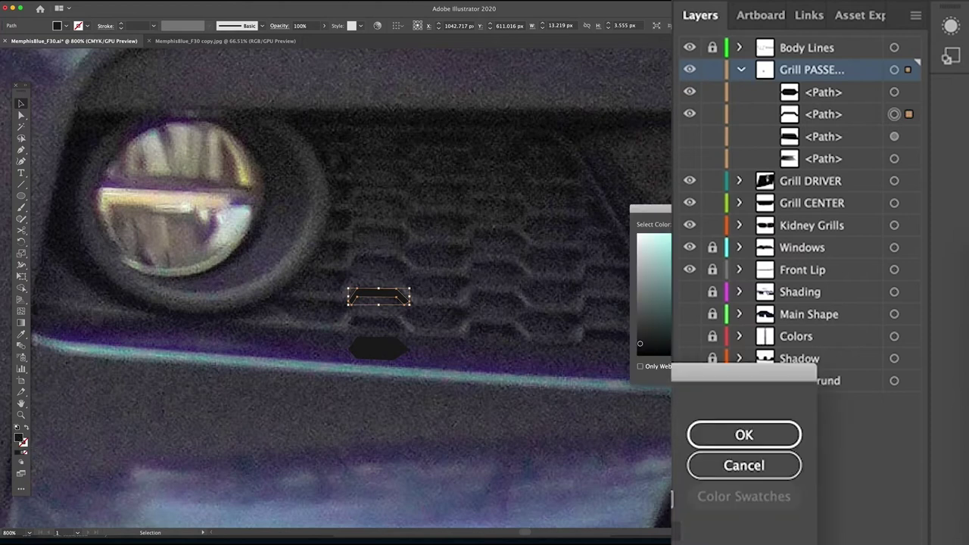
{"action": "left_click", "coordinate": [746, 437]}
- Move the spare cell back up to the original position and stack the dark rim strip above it
{"action": "left_click", "coordinate": [377, 355]}
{"action": "left_click_drag", "start_coordinate": [383, 356], "coordinate": [383, 308]}
{"action": "left_click", "coordinate": [481, 330]}
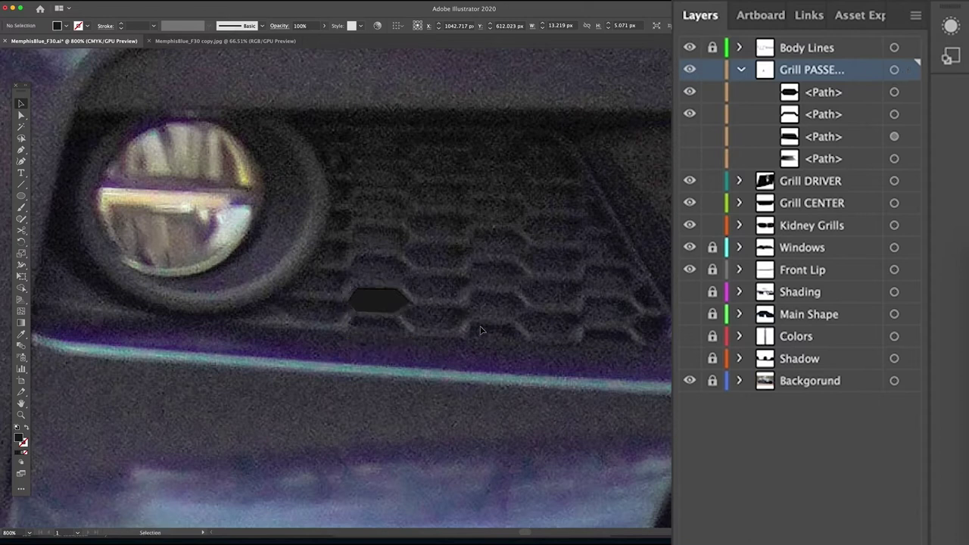
{"action": "left_click_drag", "start_coordinate": [822, 114], "coordinate": [817, 86]}
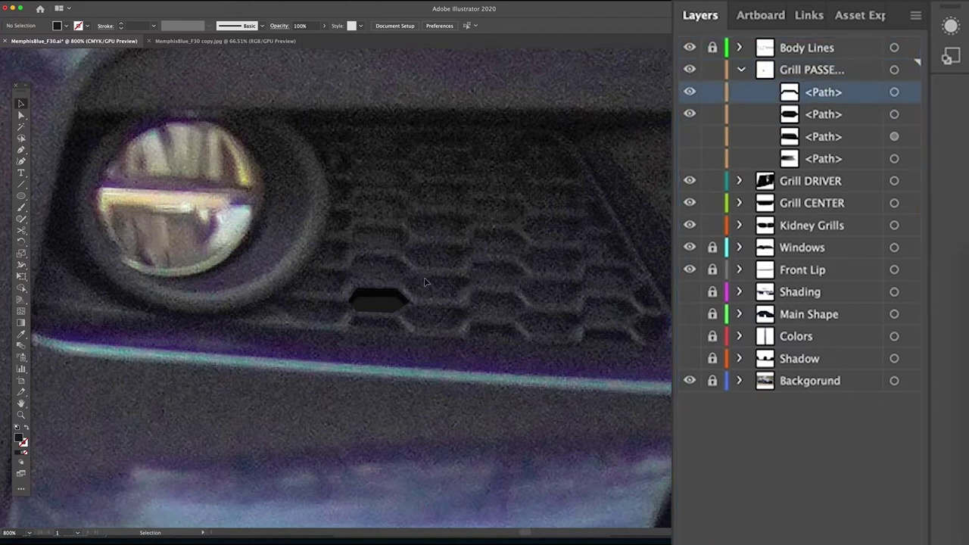
- Group the cell with its rim strip and copy it across the whole mesh, following the photo's honeycomb rows and deleting the surplus copy
{"action": "left_click_drag", "start_coordinate": [389, 309], "coordinate": [389, 244]}
{"action": "left_click_drag", "start_coordinate": [388, 307], "coordinate": [445, 293]}
{"action": "left_click_drag", "start_coordinate": [445, 294], "coordinate": [505, 313]}
{"action": "left_click_drag", "start_coordinate": [505, 313], "coordinate": [507, 253]}
{"action": "left_click_drag", "start_coordinate": [507, 253], "coordinate": [447, 263]}
{"action": "left_click_drag", "start_coordinate": [445, 264], "coordinate": [559, 267]}
{"action": "left_click_drag", "start_coordinate": [558, 268], "coordinate": [559, 299]}
{"action": "left_click_drag", "start_coordinate": [558, 299], "coordinate": [558, 332]}
{"action": "left_click_drag", "start_coordinate": [558, 332], "coordinate": [613, 316]}
{"action": "left_click_drag", "start_coordinate": [613, 316], "coordinate": [613, 287]}
{"action": "left_click_drag", "start_coordinate": [614, 287], "coordinate": [562, 238]}
{"action": "left_click_drag", "start_coordinate": [563, 237], "coordinate": [509, 219]}
{"action": "left_click_drag", "start_coordinate": [509, 219], "coordinate": [446, 233]}
{"action": "left_click_drag", "start_coordinate": [447, 232], "coordinate": [394, 205]}
{"action": "left_click_drag", "start_coordinate": [393, 205], "coordinate": [394, 174]}
{"action": "left_click_drag", "start_coordinate": [393, 174], "coordinate": [452, 199]}
{"action": "left_click_drag", "start_coordinate": [452, 199], "coordinate": [382, 150]}
{"action": "left_click_drag", "start_coordinate": [382, 150], "coordinate": [612, 221]}
{"action": "left_click_drag", "start_coordinate": [612, 222], "coordinate": [621, 250]}
{"action": "left_click_drag", "start_coordinate": [621, 250], "coordinate": [663, 299]}
{"action": "left_click_drag", "start_coordinate": [664, 298], "coordinate": [329, 322]}
{"action": "left_click_drag", "start_coordinate": [328, 322], "coordinate": [330, 293]}
{"action": "left_click_drag", "start_coordinate": [330, 286], "coordinate": [330, 253]}
{"action": "left_click_drag", "start_coordinate": [330, 253], "coordinate": [331, 219]}
{"action": "left_click_drag", "start_coordinate": [331, 220], "coordinate": [334, 189]}
{"action": "left_click_drag", "start_coordinate": [334, 189], "coordinate": [335, 169]}
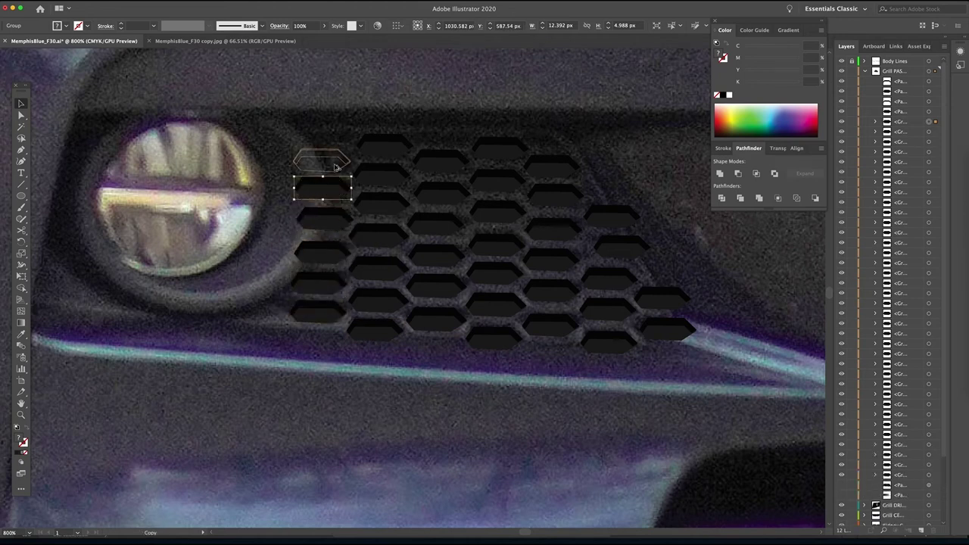
{"action": "left_click_drag", "start_coordinate": [337, 167], "coordinate": [337, 141]}
{"action": "key", "text": "Delete"}
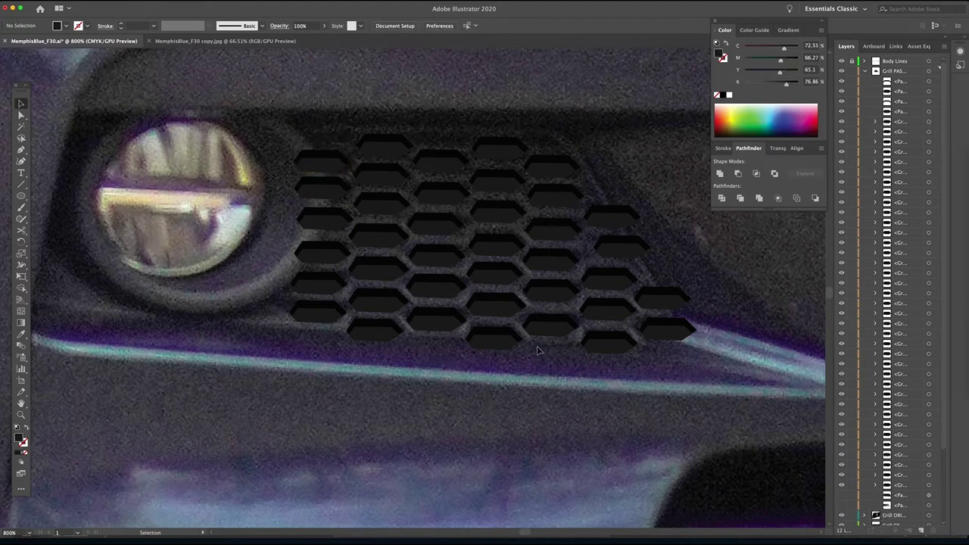
- Erase the lower part of the middle bottom-row cell where it overhangs the passenger grille's lower edge
{"action": "left_click", "coordinate": [494, 341]}
{"action": "left_click", "coordinate": [519, 371]}
{"action": "key", "text": "z"}
{"action": "left_click", "coordinate": [523, 359]}
{"action": "left_click", "coordinate": [522, 299]}
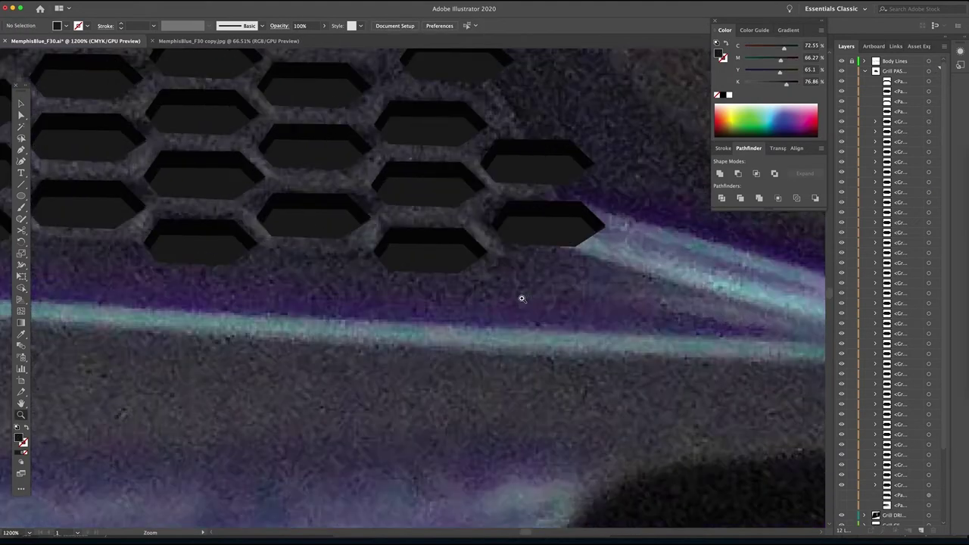
{"action": "left_click_drag", "start_coordinate": [409, 298], "coordinate": [632, 400]}
{"action": "left_click", "coordinate": [439, 354]}
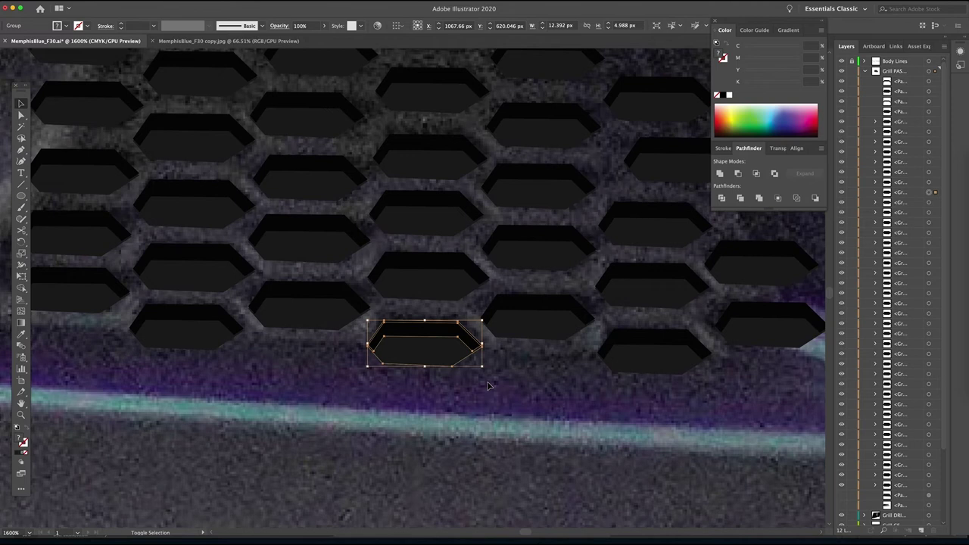
{"action": "key", "text": "shift+e"}
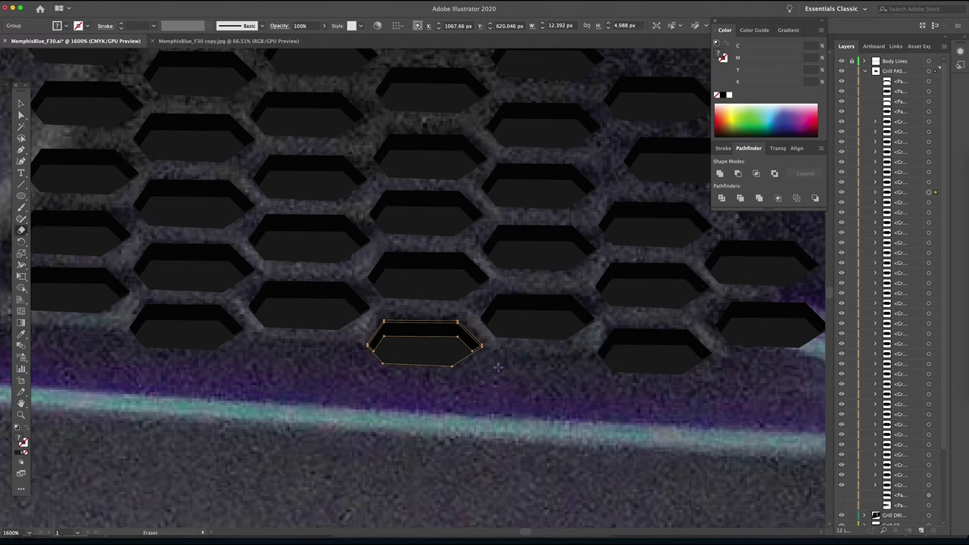
{"action": "left_click_drag", "start_coordinate": [498, 368], "coordinate": [350, 365]}
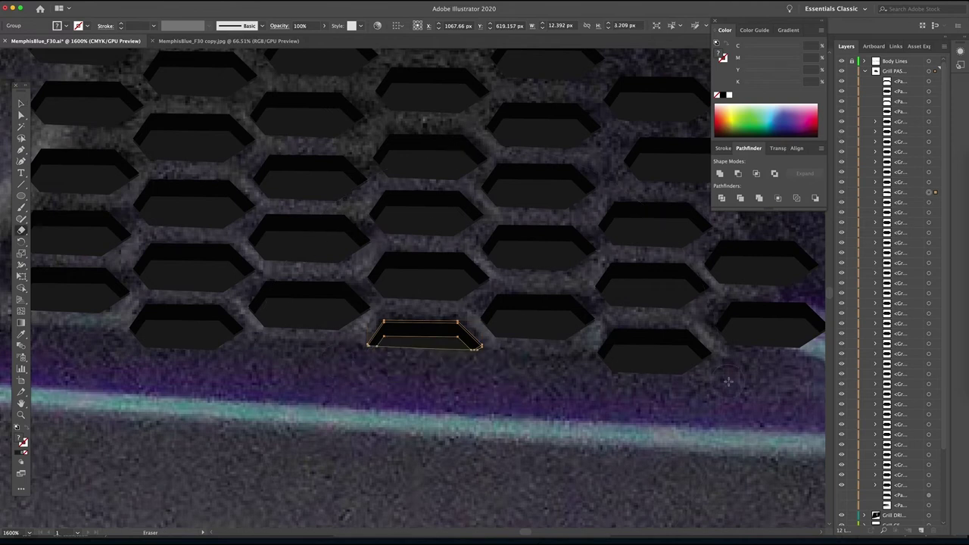
- Erase the overhanging lower parts of the other two bottom-row cells, following the grille's lower edge
{"action": "left_click", "coordinate": [681, 356], "text": "ctrl"}
{"action": "left_click_drag", "start_coordinate": [753, 375], "coordinate": [564, 374]}
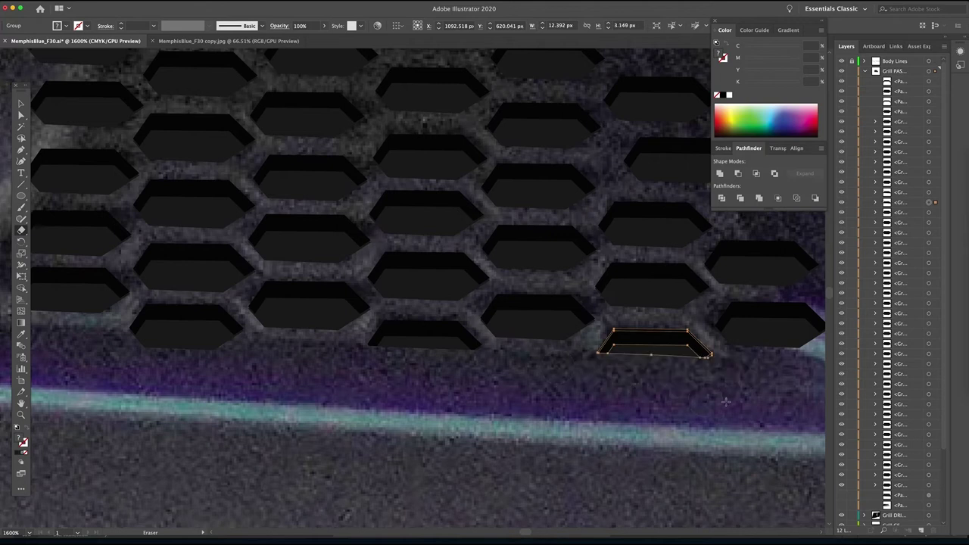
{"action": "left_click_drag", "start_coordinate": [724, 374], "coordinate": [588, 373]}
{"action": "left_click_drag", "start_coordinate": [511, 369], "coordinate": [435, 368]}
{"action": "left_click", "coordinate": [480, 356], "text": "ctrl"}
{"action": "left_click_drag", "start_coordinate": [507, 364], "coordinate": [352, 364]}
{"action": "mouse_move", "coordinate": [287, 372]}
{"action": "left_mouse_down"}
{"action": "mouse_move", "coordinate": [544, 385]}
{"action": "mouse_move", "coordinate": [463, 368]}
{"action": "mouse_move", "coordinate": [382, 369]}
{"action": "left_mouse_up"}
{"action": "left_click", "coordinate": [466, 354], "text": "ctrl"}
- Erase the outer ends of the two lowest cells at the mesh's pointed end, following the slanted edge in the photo
{"action": "scroll", "coordinate": [394, 378], "scroll_direction": "right", "scroll_amount": 10}
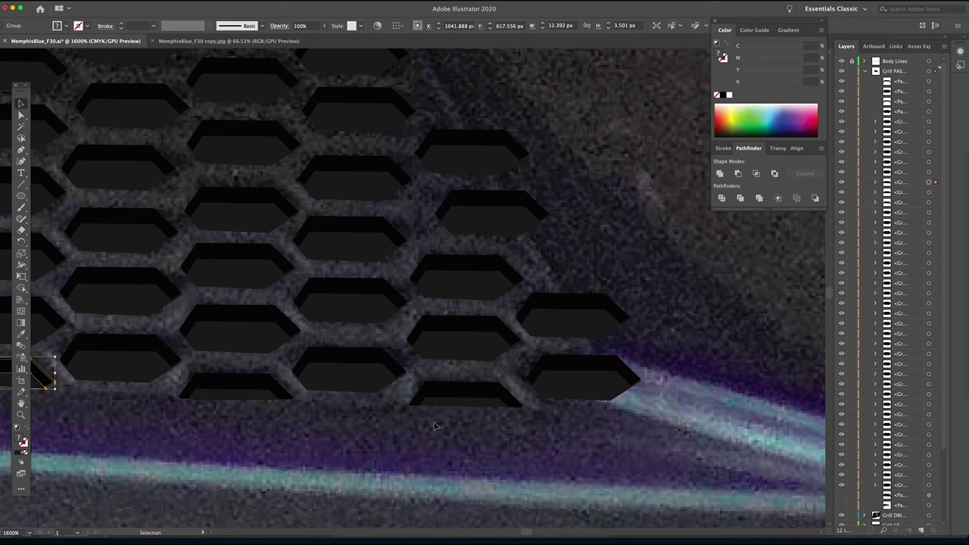
{"action": "left_click", "coordinate": [573, 394], "text": "ctrl"}
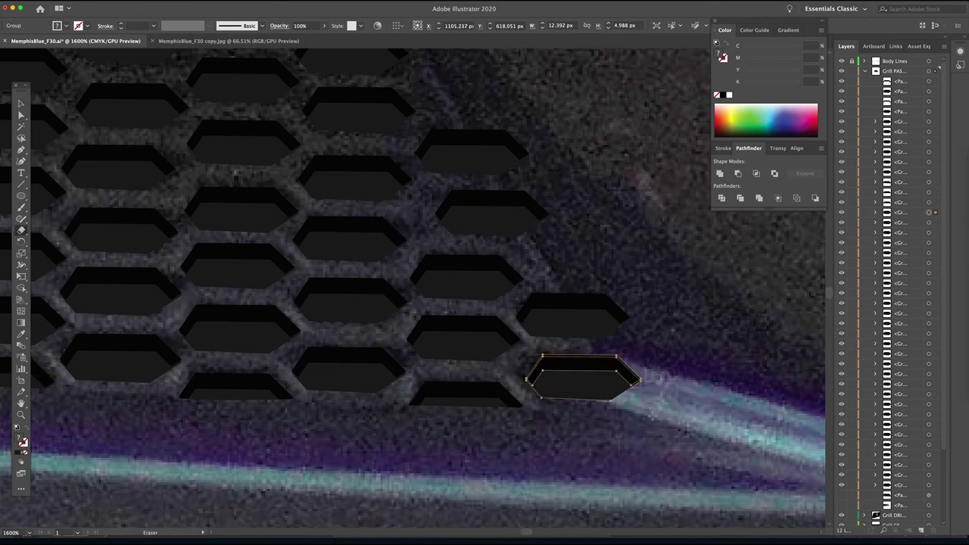
{"action": "mouse_move", "coordinate": [652, 415]}
{"action": "left_mouse_down"}
{"action": "mouse_move", "coordinate": [611, 365]}
{"action": "mouse_move", "coordinate": [603, 315]}
{"action": "mouse_move", "coordinate": [595, 347]}
{"action": "mouse_move", "coordinate": [625, 413]}
{"action": "mouse_move", "coordinate": [612, 396]}
{"action": "mouse_move", "coordinate": [598, 413]}
{"action": "left_mouse_up"}
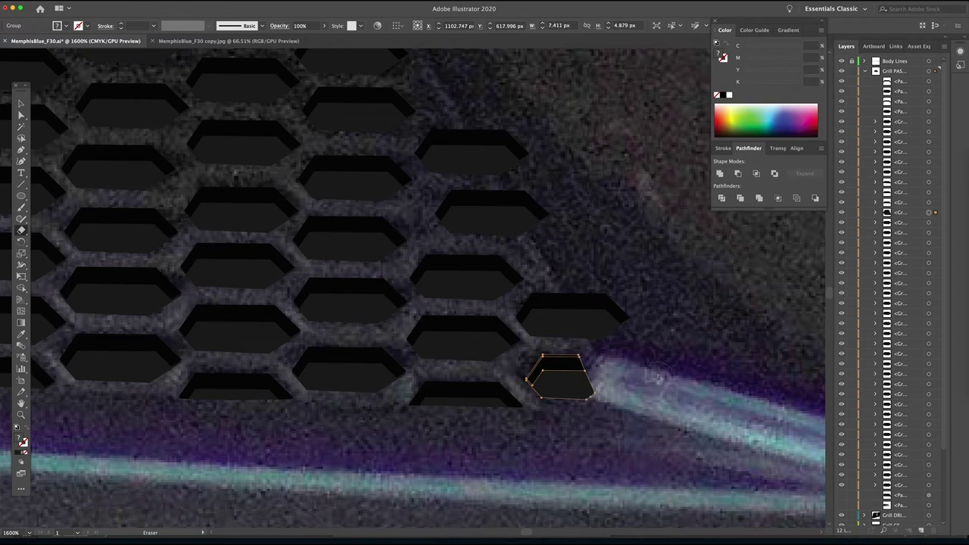
{"action": "left_click", "coordinate": [590, 321], "text": "ctrl"}
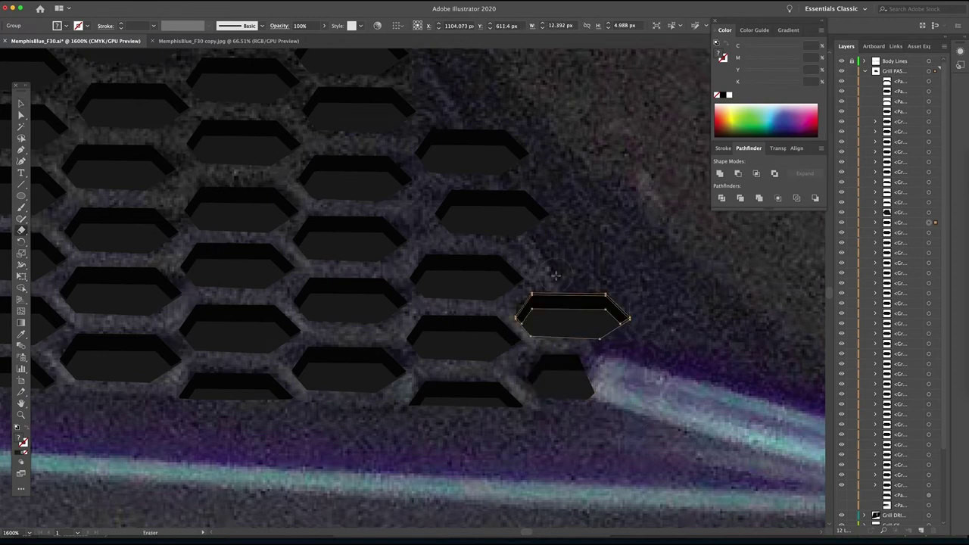
{"action": "mouse_move", "coordinate": [557, 274]}
{"action": "left_mouse_down"}
{"action": "mouse_move", "coordinate": [592, 301]}
{"action": "mouse_move", "coordinate": [604, 348]}
{"action": "mouse_move", "coordinate": [612, 316]}
{"action": "mouse_move", "coordinate": [595, 290]}
{"action": "mouse_move", "coordinate": [623, 395]}
{"action": "mouse_move", "coordinate": [657, 446]}
{"action": "left_mouse_up"}
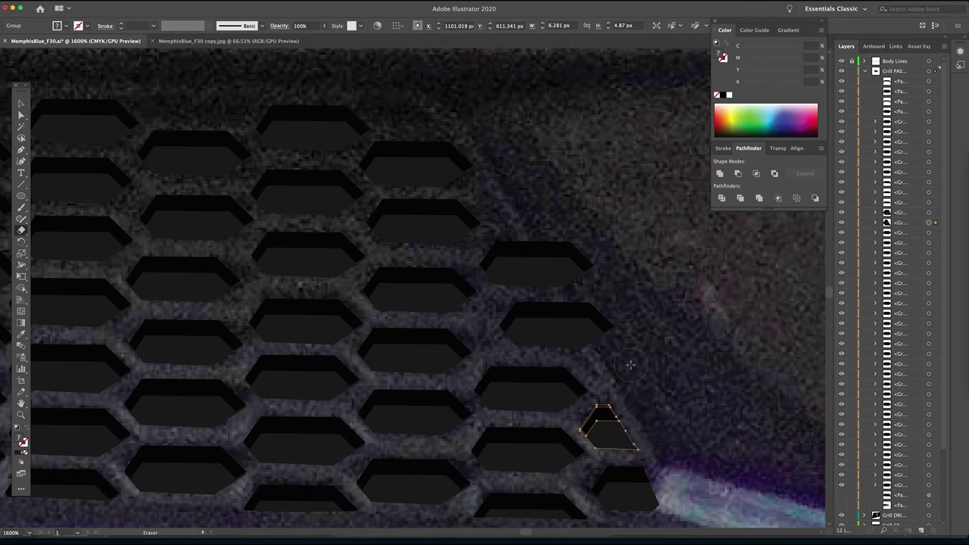
- Erase the outer ends of the two higher cells that cross the grille's slanted edge
{"action": "key", "text": "v"}
{"action": "left_click", "coordinate": [610, 347]}
{"action": "key", "text": "shift+e"}
{"action": "mouse_move", "coordinate": [627, 385]}
{"action": "left_mouse_down"}
{"action": "mouse_move", "coordinate": [565, 304]}
{"action": "mouse_move", "coordinate": [588, 304]}
{"action": "mouse_move", "coordinate": [570, 313]}
{"action": "mouse_move", "coordinate": [594, 346]}
{"action": "left_mouse_up"}
{"action": "left_click_drag", "start_coordinate": [589, 309], "coordinate": [616, 368]}
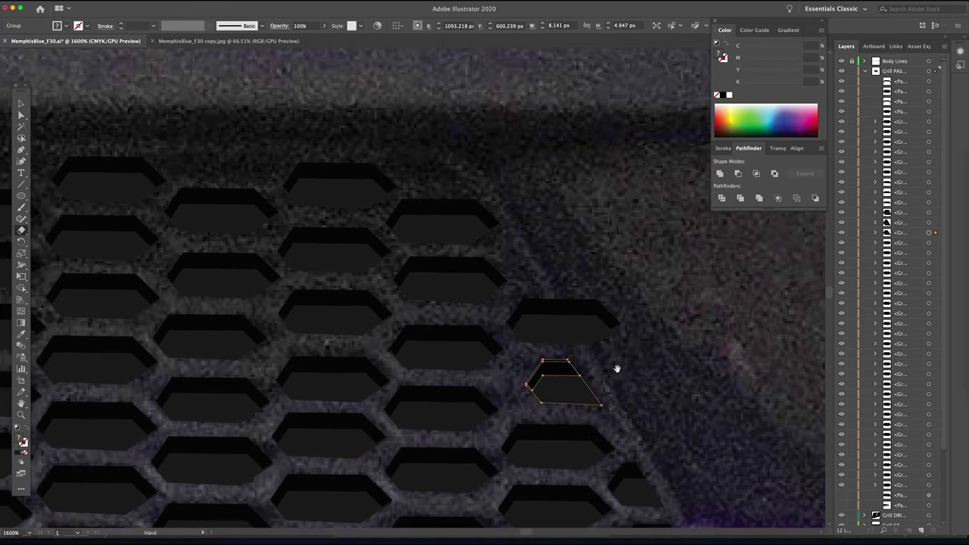
{"action": "key", "text": "v"}
{"action": "left_click", "coordinate": [584, 329]}
{"action": "left_click", "coordinate": [585, 328]}
{"action": "key", "text": "shift+e"}
{"action": "mouse_move", "coordinate": [545, 275]}
{"action": "left_mouse_down"}
{"action": "mouse_move", "coordinate": [584, 337]}
{"action": "mouse_move", "coordinate": [616, 348]}
{"action": "mouse_move", "coordinate": [592, 281]}
{"action": "left_mouse_up"}
{"action": "left_click_drag", "start_coordinate": [611, 356], "coordinate": [694, 375]}
- Show the hidden backing shape behind the passenger-side mesh cells and select it
{"action": "key", "text": "z"}
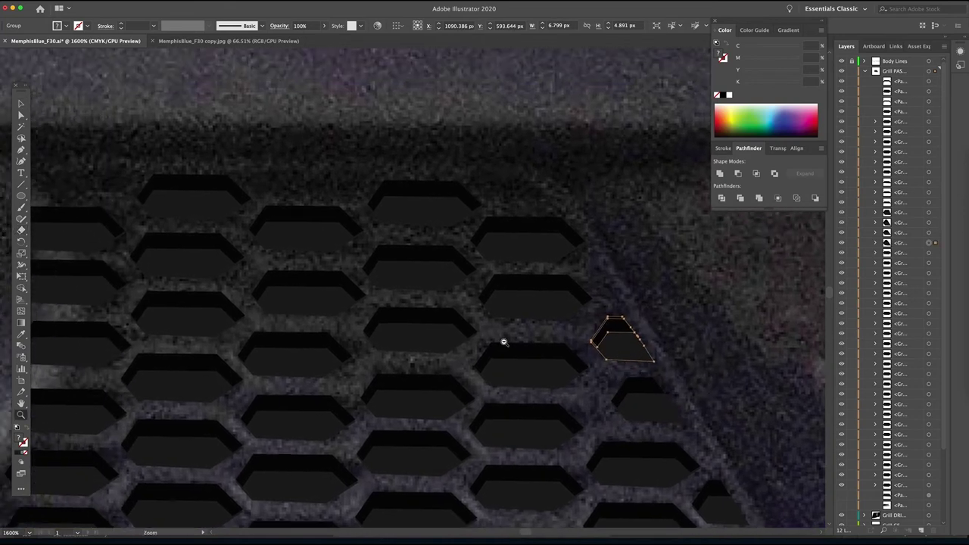
{"action": "left_click", "coordinate": [504, 342], "text": "alt"}
{"action": "left_click", "coordinate": [505, 342], "text": "alt"}
{"action": "left_click", "coordinate": [504, 342], "text": "alt"}
{"action": "left_click", "coordinate": [306, 331], "text": "alt"}
{"action": "left_click_drag", "start_coordinate": [277, 314], "coordinate": [357, 353]}
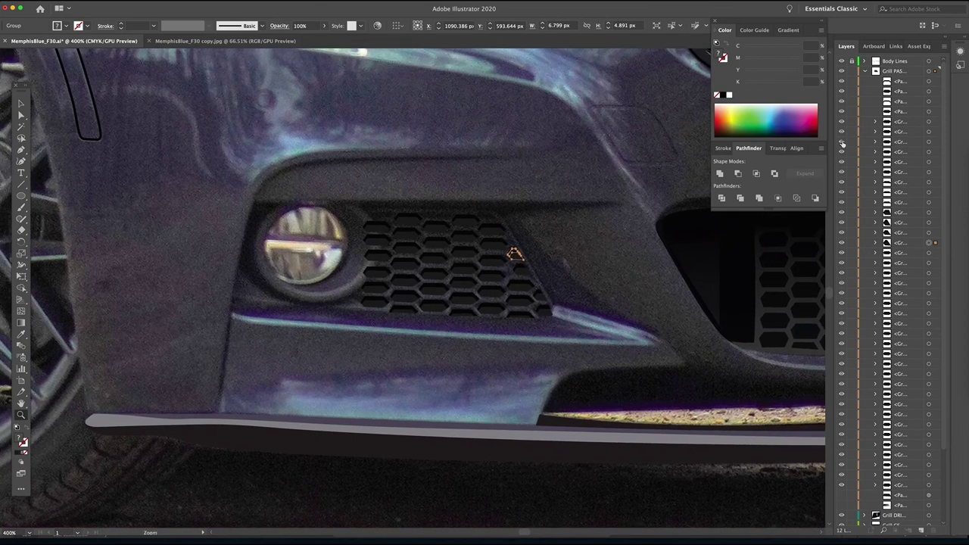
{"action": "left_click", "coordinate": [841, 495]}
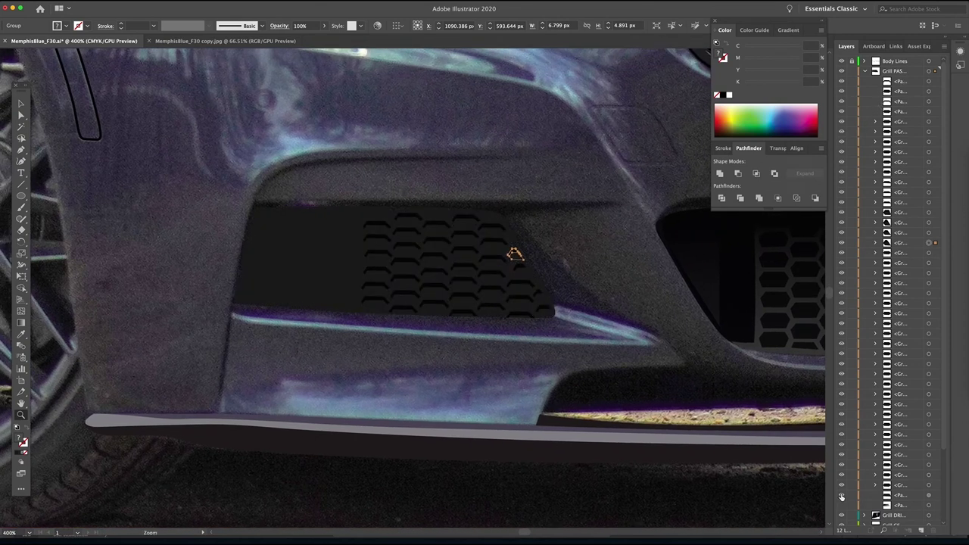
{"action": "key", "text": "v"}
{"action": "left_click", "coordinate": [274, 296]}
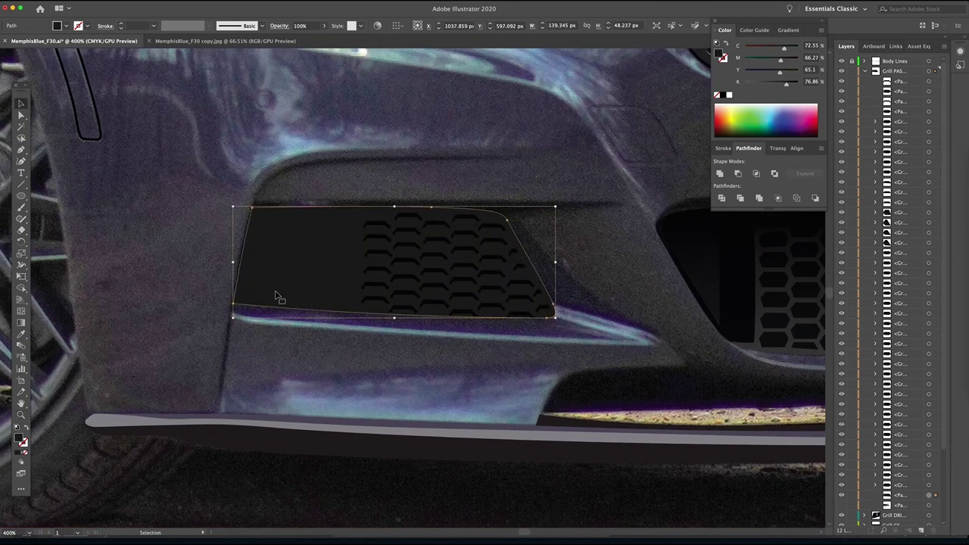
- Try filling the backing shape with dark grey #282828, and with the gradient sampled from the centre grille
{"action": "double_click", "coordinate": [19, 439]}
{"action": "left_click", "coordinate": [638, 336]}
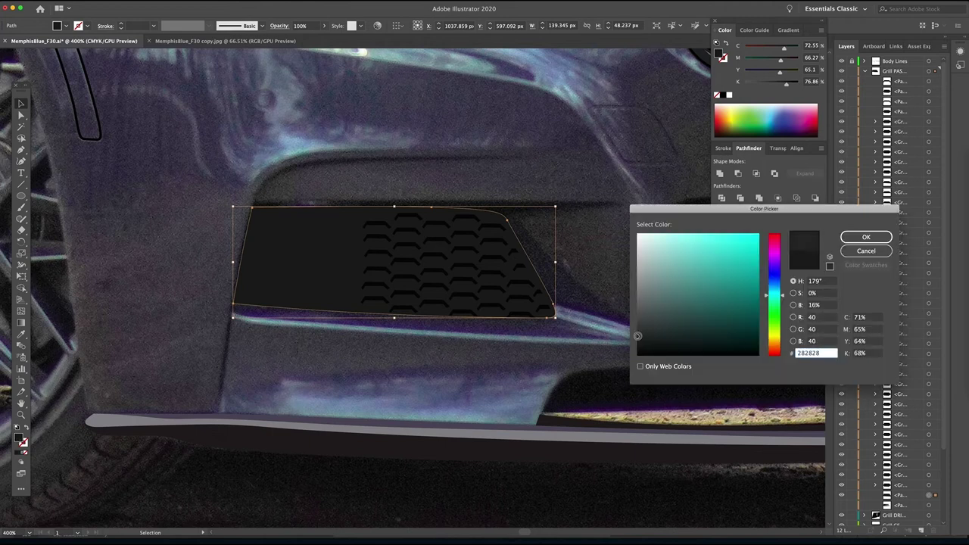
{"action": "left_click", "coordinate": [863, 236]}
{"action": "left_click_drag", "start_coordinate": [680, 311], "coordinate": [459, 256]}
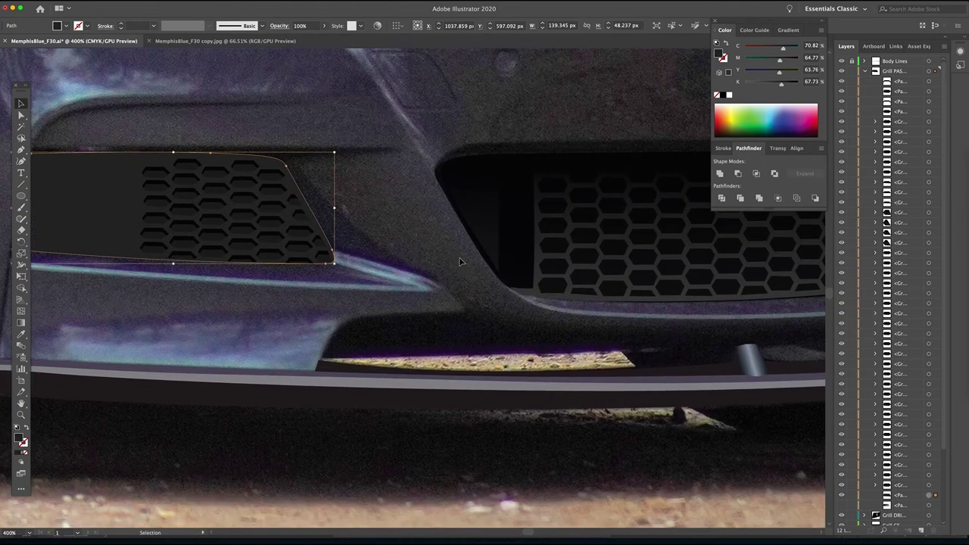
{"action": "key", "text": "i"}
{"action": "left_click", "coordinate": [739, 298]}
{"action": "left_click_drag", "start_coordinate": [740, 296], "coordinate": [573, 214]}
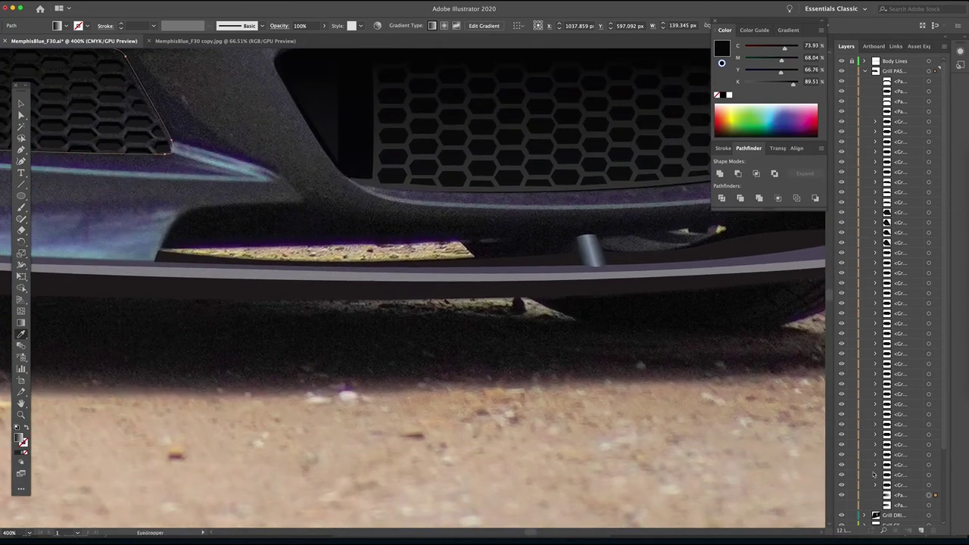
- Hide the centre grille's shading path and sample its grey mesh colour onto the passenger grille's backing shape
{"action": "left_click", "coordinate": [864, 524]}
{"action": "scroll", "coordinate": [853, 454], "scroll_direction": "down", "scroll_amount": 5}
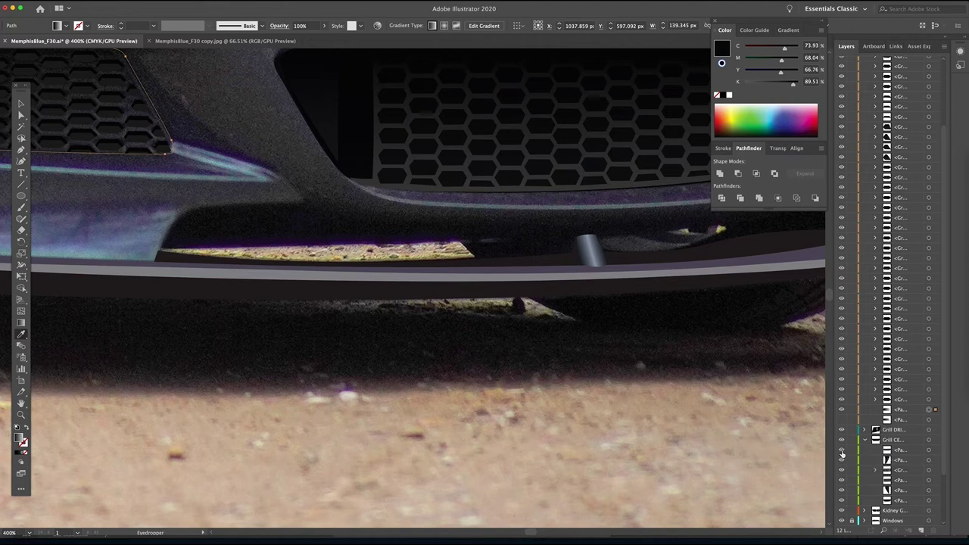
{"action": "left_click", "coordinate": [596, 220]}
{"action": "left_click", "coordinate": [472, 185]}
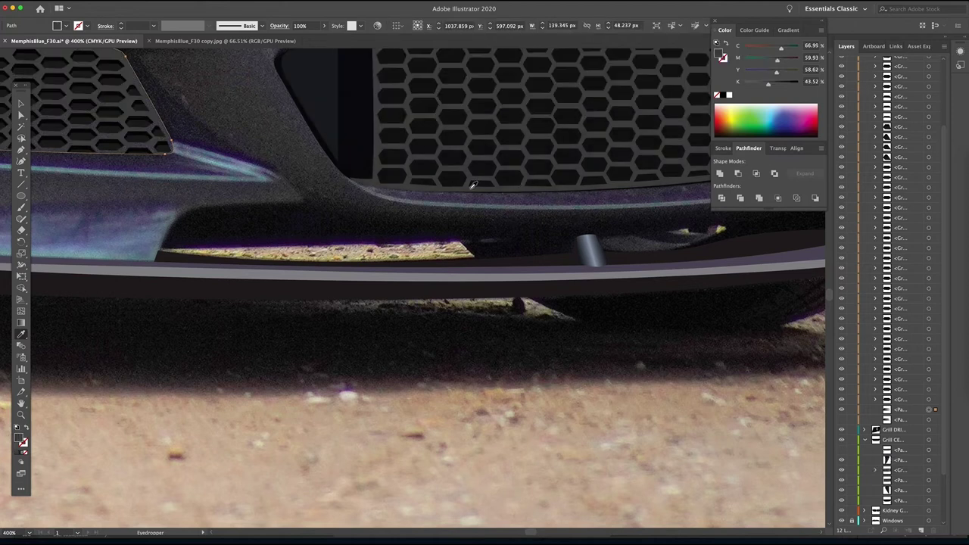
- Show the centre grille's shading path again, lock it, and collapse the centre grille layer
{"action": "left_click", "coordinate": [842, 451]}
{"action": "left_click", "coordinate": [852, 450]}
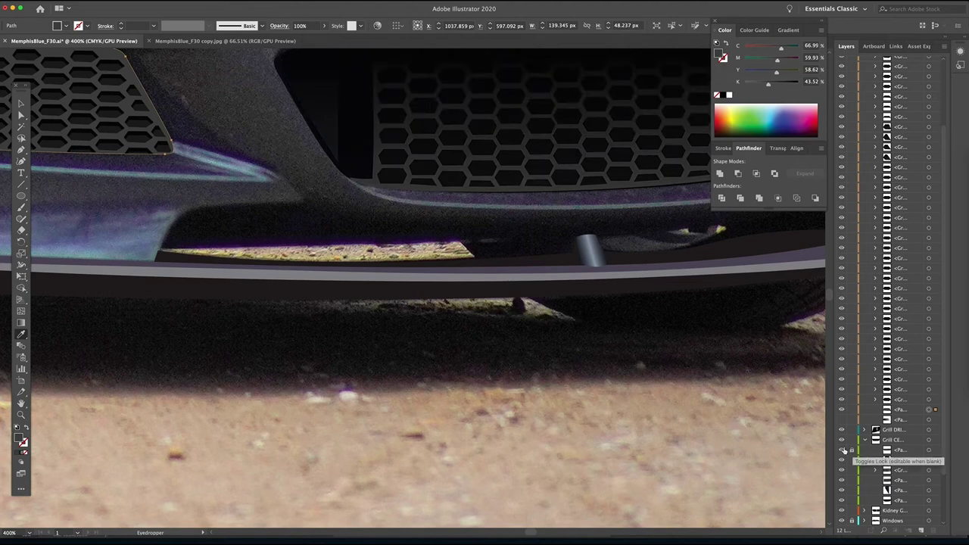
{"action": "left_click_drag", "start_coordinate": [261, 238], "coordinate": [510, 381]}
{"action": "key", "text": "v"}
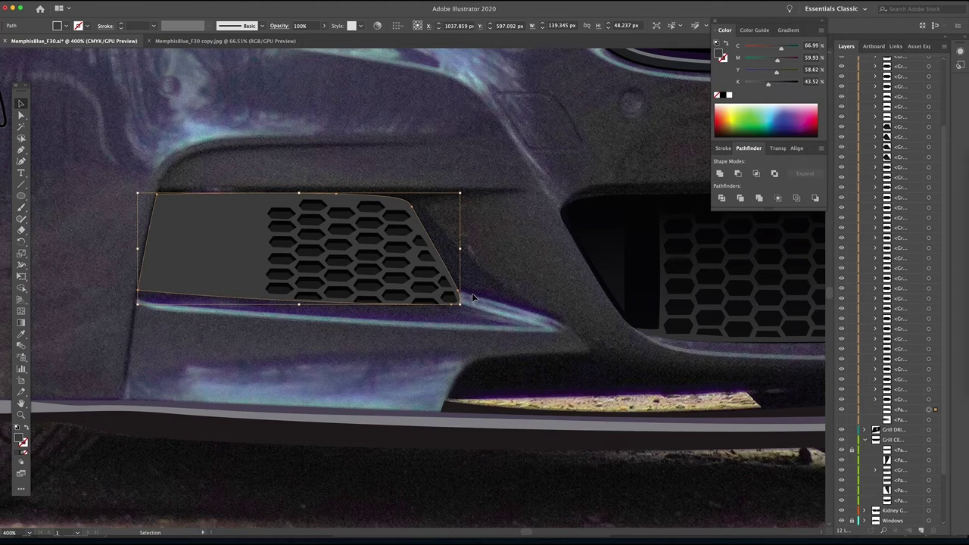
{"action": "key", "text": "z"}
{"action": "left_click", "coordinate": [344, 274]}
{"action": "left_click_drag", "start_coordinate": [344, 274], "coordinate": [395, 318]}
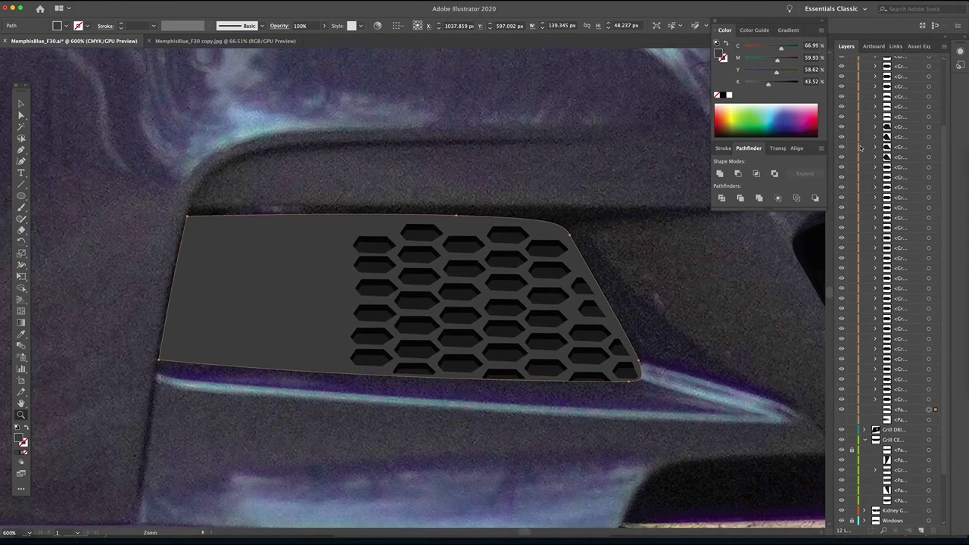
{"action": "left_click", "coordinate": [865, 439]}
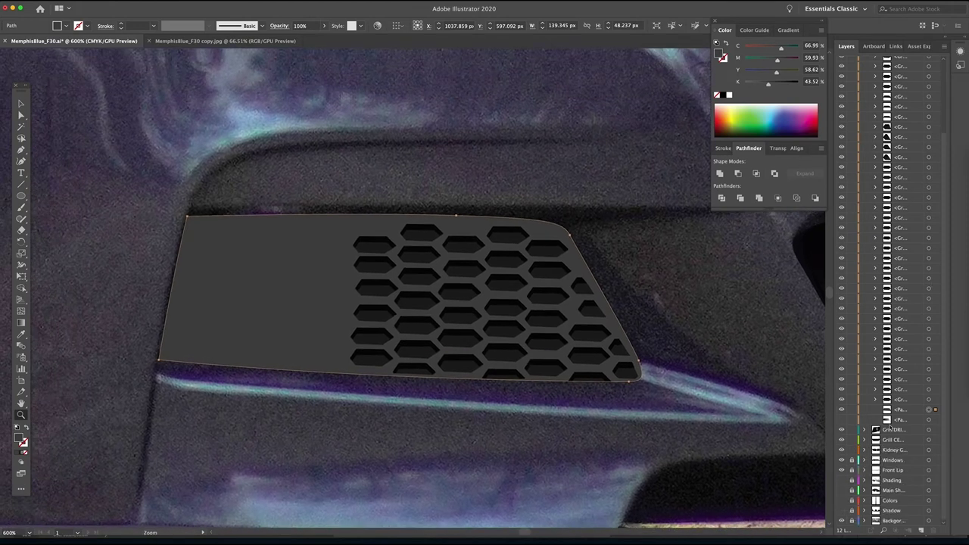
- Hide the backing shape and trace the fog-light surround's top edge, outer side and underside with the Pen tool
{"action": "left_click", "coordinate": [841, 409]}
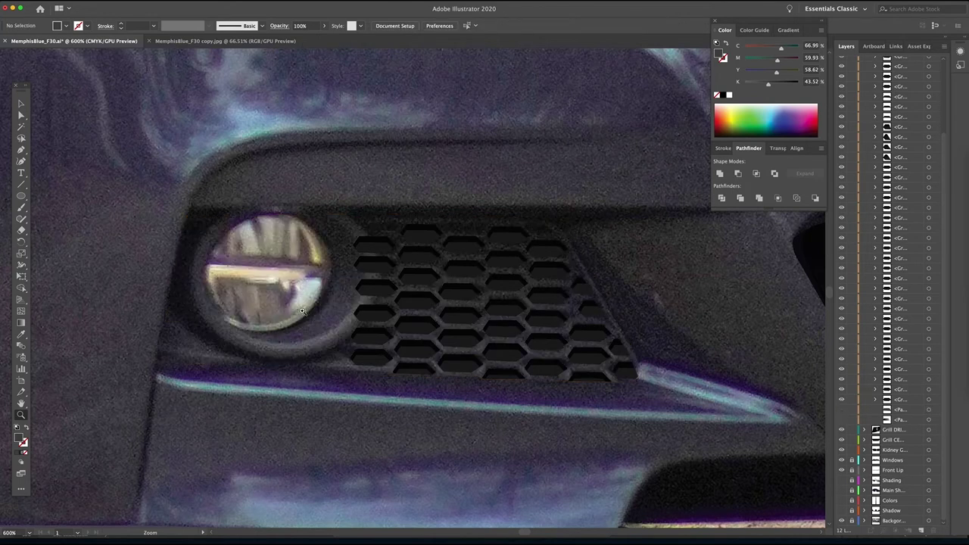
{"action": "left_click_drag", "start_coordinate": [301, 309], "coordinate": [312, 344]}
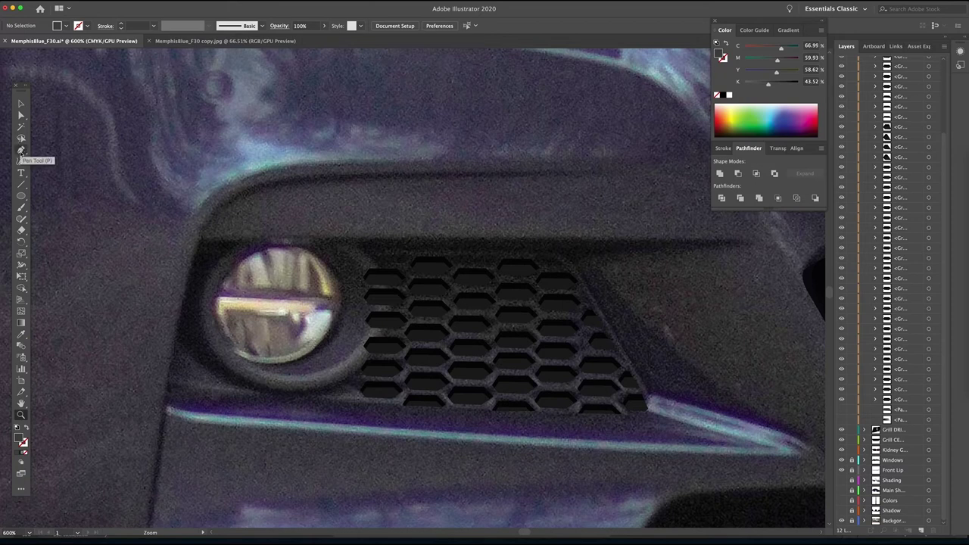
{"action": "left_click", "coordinate": [21, 150]}
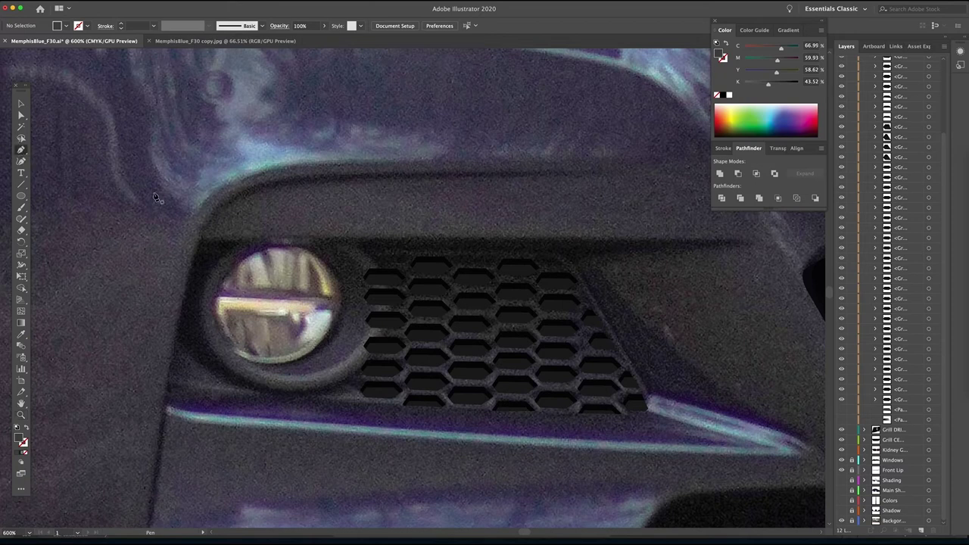
{"action": "left_click", "coordinate": [309, 238]}
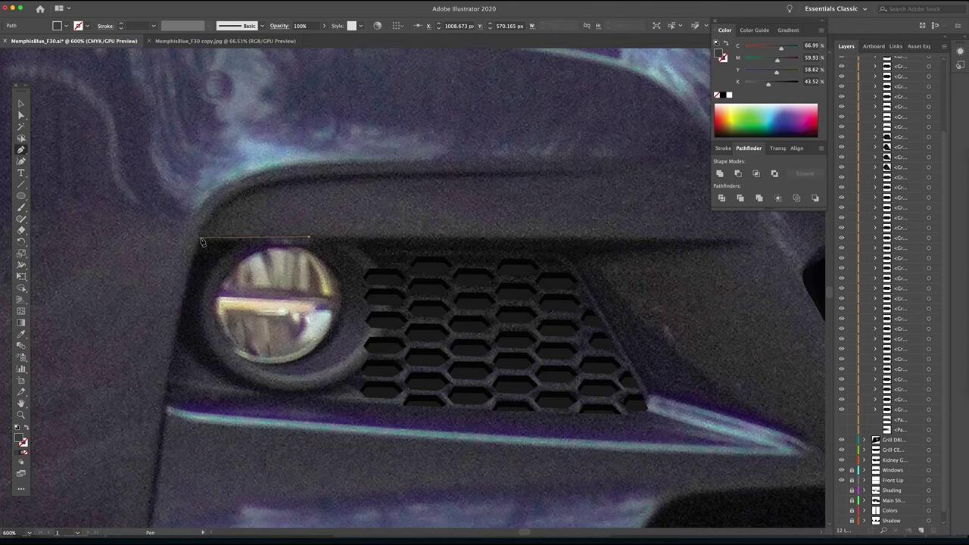
{"action": "left_click", "coordinate": [201, 238]}
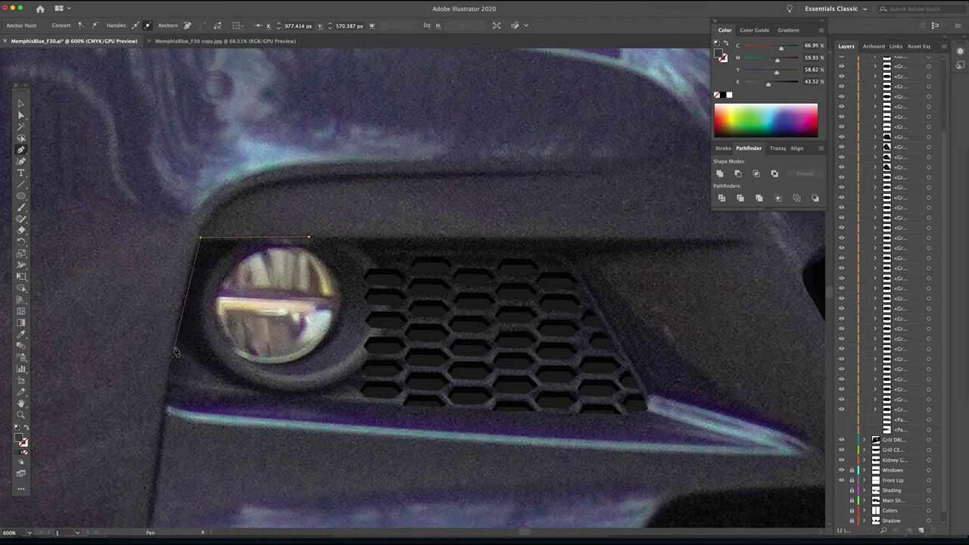
{"action": "left_click_drag", "start_coordinate": [175, 340], "coordinate": [164, 408]}
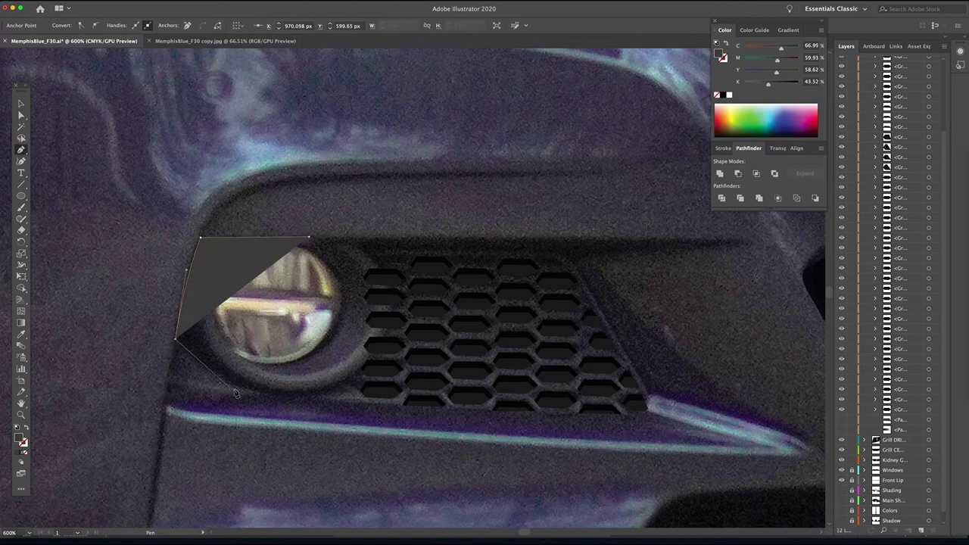
{"action": "left_click_drag", "start_coordinate": [278, 398], "coordinate": [350, 402]}
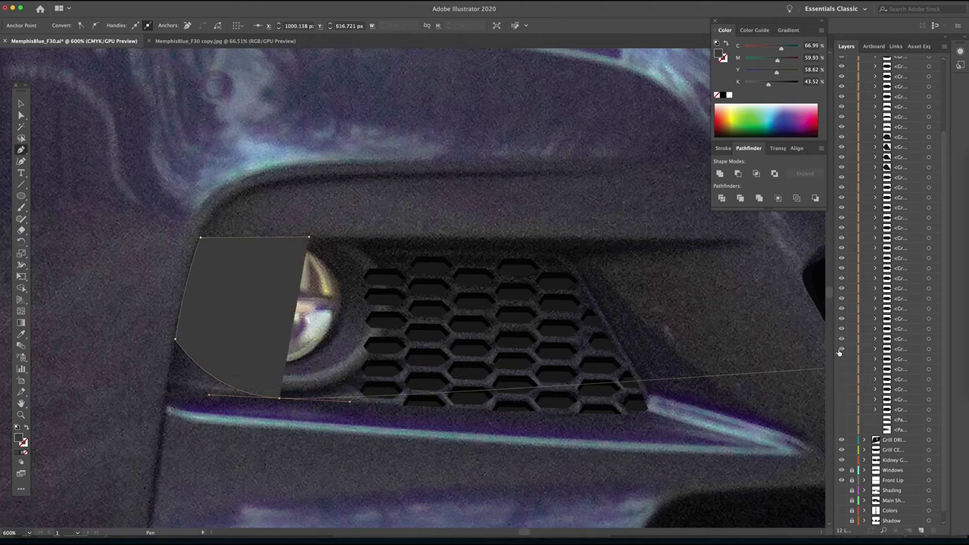
- Hide most of the mesh cells and continue the outline up the curved mesh side of the fog-light surround
{"action": "left_click_drag", "start_coordinate": [841, 294], "coordinate": [842, 243]}
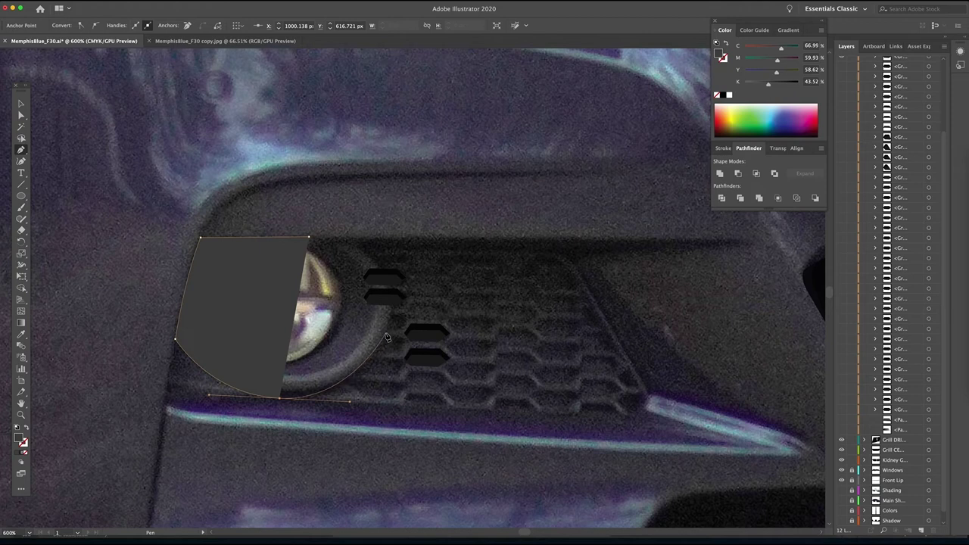
{"action": "left_click_drag", "start_coordinate": [386, 333], "coordinate": [393, 311]}
{"action": "left_click", "coordinate": [386, 331]}
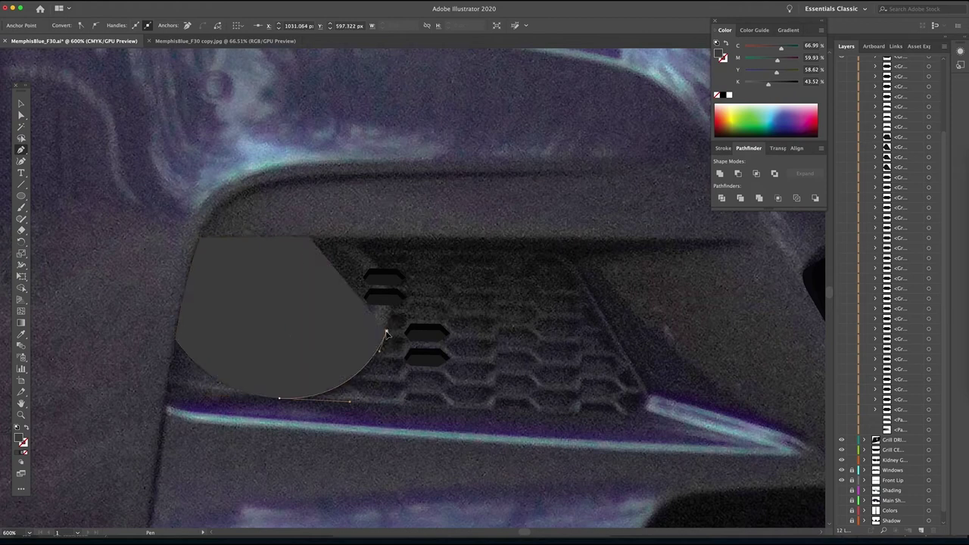
- Trace the inner edge of the fog-light surround back to its start and fill the shape with near-black sampled from a mesh cell
{"action": "left_click", "coordinate": [25, 429]}
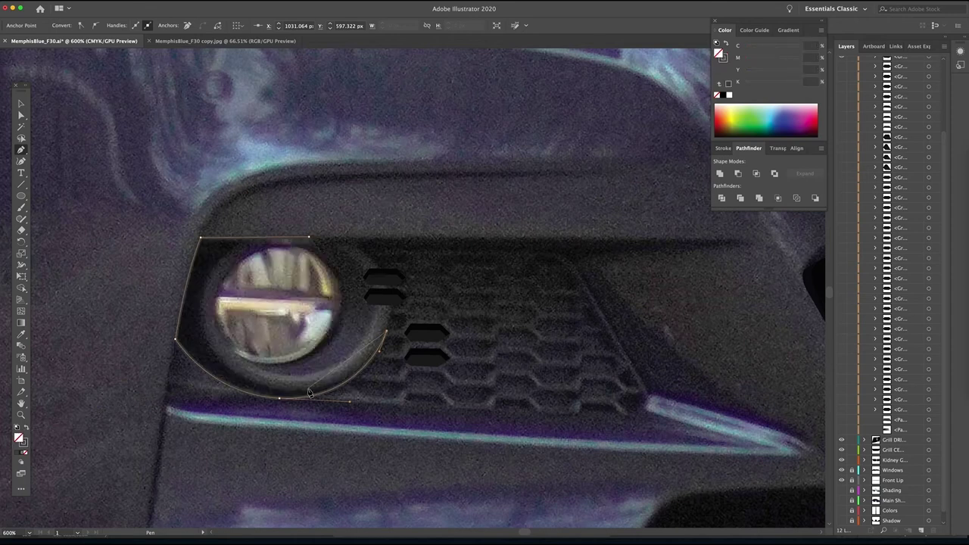
{"action": "left_click_drag", "start_coordinate": [311, 389], "coordinate": [262, 392]}
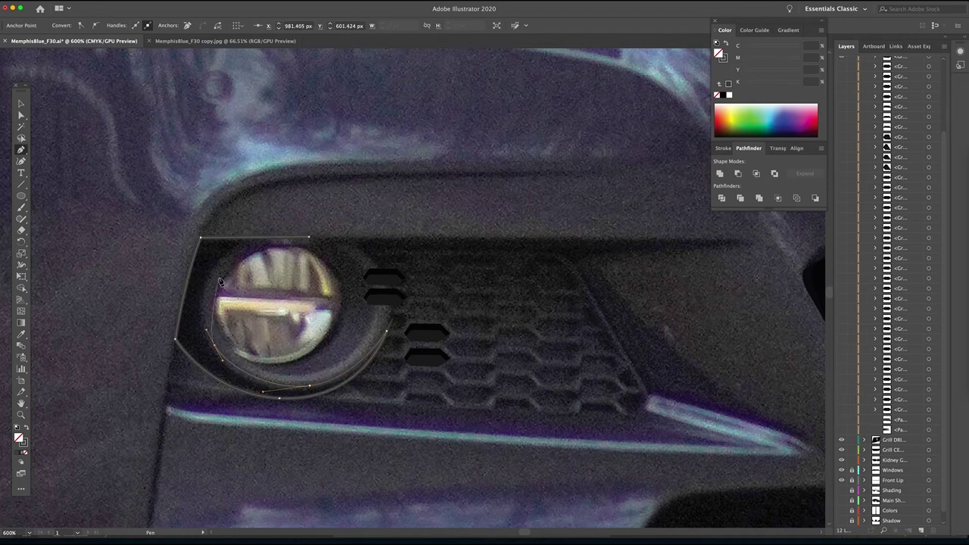
{"action": "left_click_drag", "start_coordinate": [218, 270], "coordinate": [235, 249]}
{"action": "left_click", "coordinate": [309, 238]}
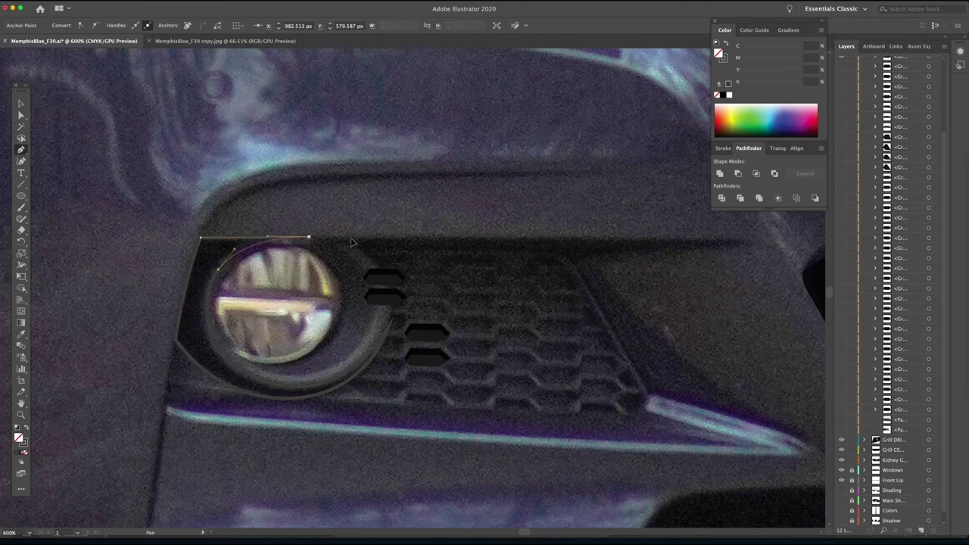
{"action": "key", "text": "i"}
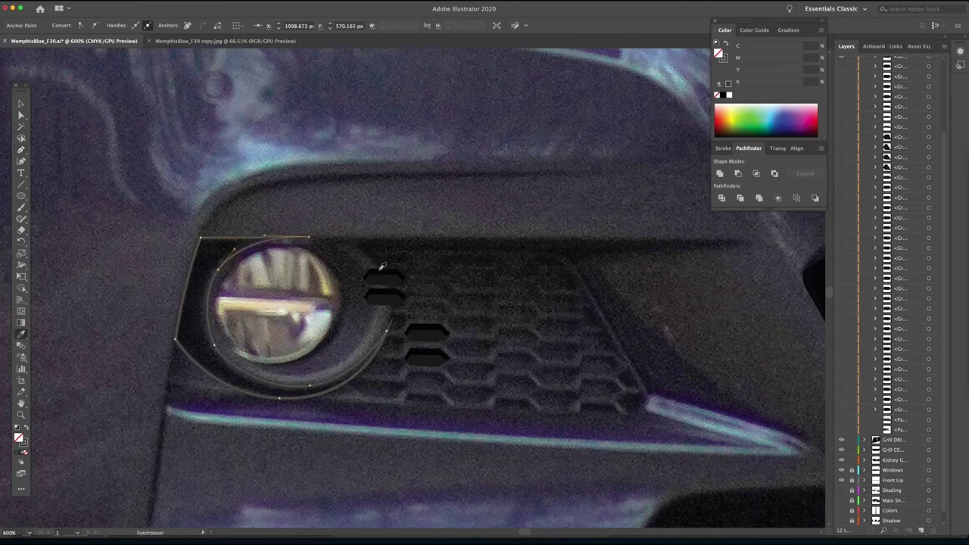
{"action": "left_click", "coordinate": [381, 268]}
{"action": "key", "text": "c"}
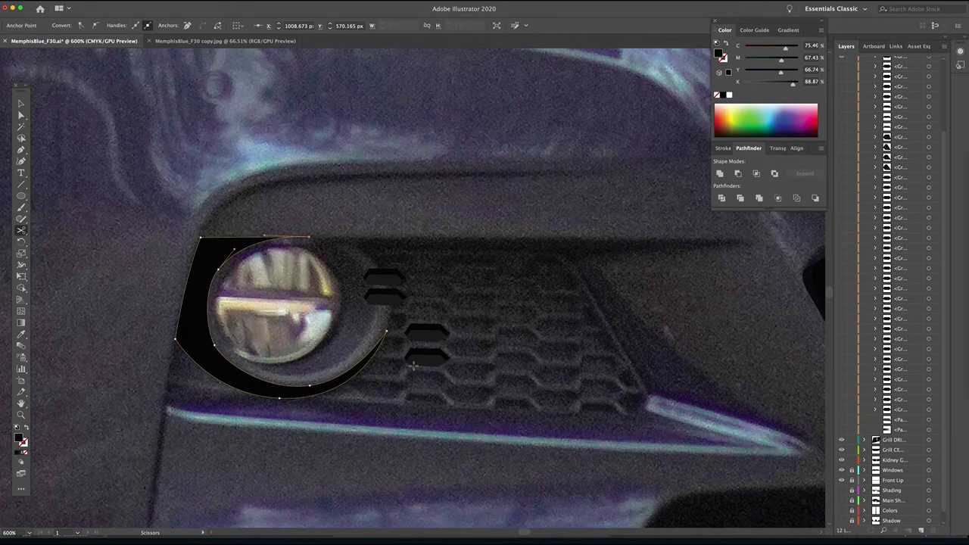
- Hide the surround and remaining mesh shapes, and draw an unfilled ellipse about 54.7 × 44 px around the fog light's outer rim
{"action": "scroll", "coordinate": [878, 159], "scroll_direction": "up", "scroll_amount": 5}
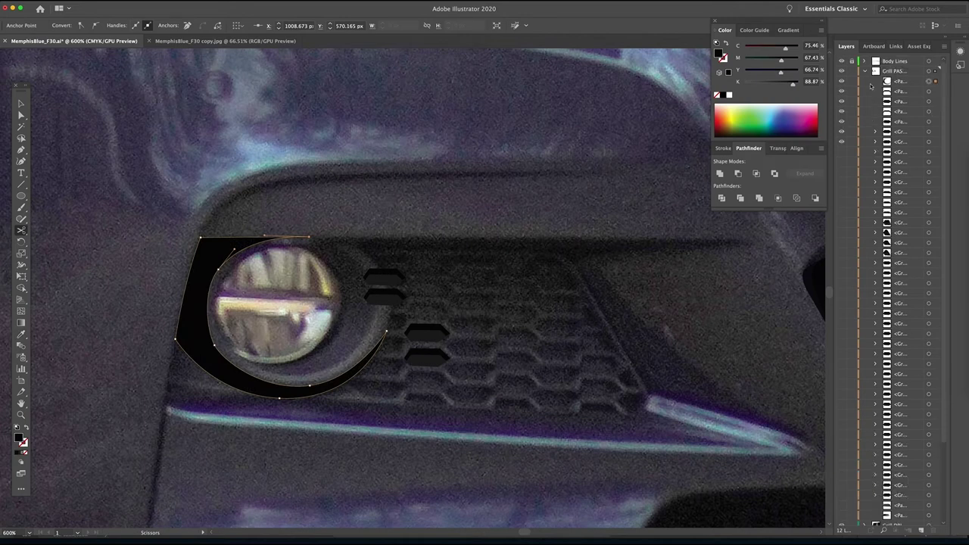
{"action": "left_click", "coordinate": [841, 81]}
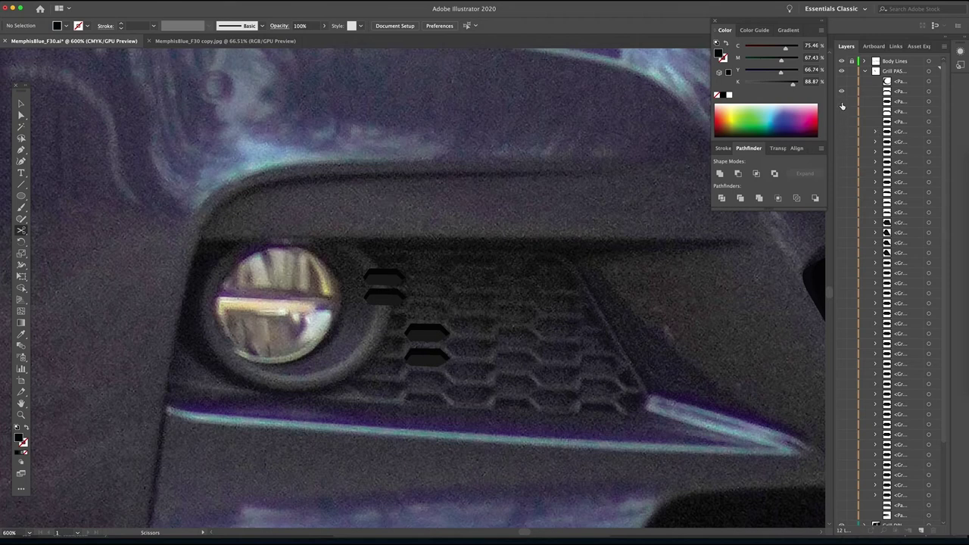
{"action": "left_click", "coordinate": [842, 95]}
{"action": "key", "text": "space"}
{"action": "left_click_drag", "start_coordinate": [346, 295], "coordinate": [407, 353]}
{"action": "left_click", "coordinate": [417, 334], "text": "alt+super"}
{"action": "key", "text": "l"}
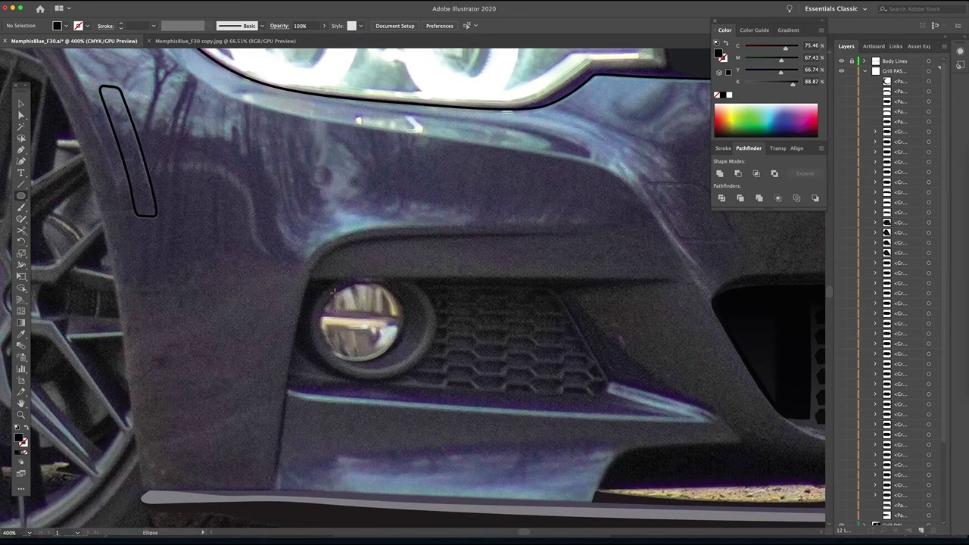
{"action": "left_click_drag", "start_coordinate": [336, 286], "coordinate": [437, 380]}
{"action": "left_click", "coordinate": [29, 431]}
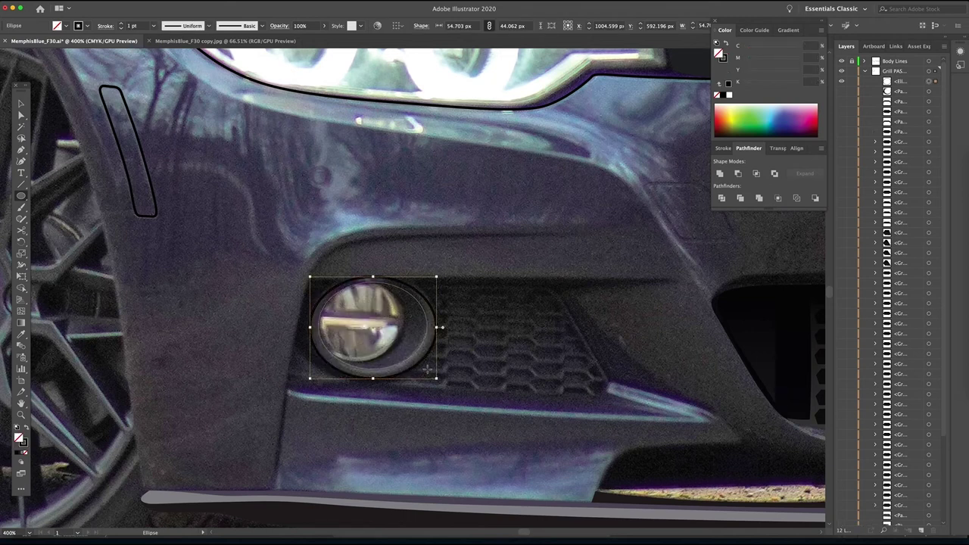
- Draw a second ellipse about 47 × 37.6 px for the fog light's inner rim and shrink a copy of it around the lens
{"action": "left_click_drag", "start_coordinate": [427, 369], "coordinate": [317, 282]}
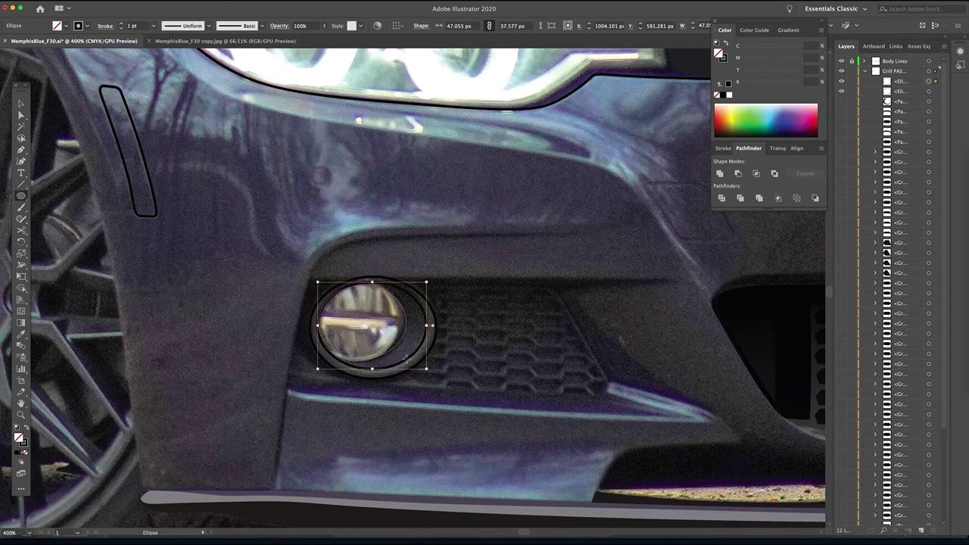
{"action": "left_click_drag", "start_coordinate": [318, 286], "coordinate": [407, 358]}
{"action": "key", "text": "super+z"}
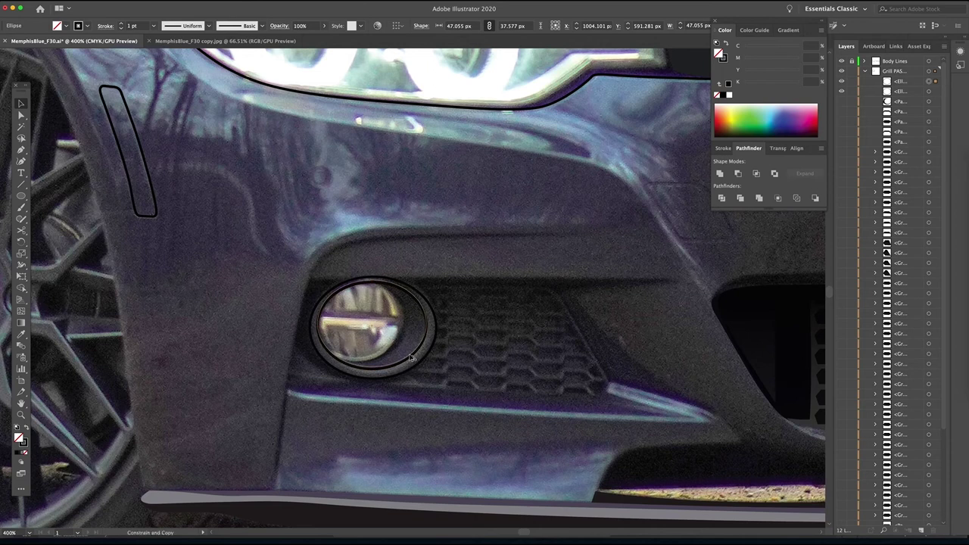
{"action": "left_click_drag", "start_coordinate": [429, 324], "coordinate": [407, 324]}
{"action": "left_click_drag", "start_coordinate": [362, 366], "coordinate": [361, 361]}
{"action": "left_click_drag", "start_coordinate": [362, 280], "coordinate": [361, 287]}
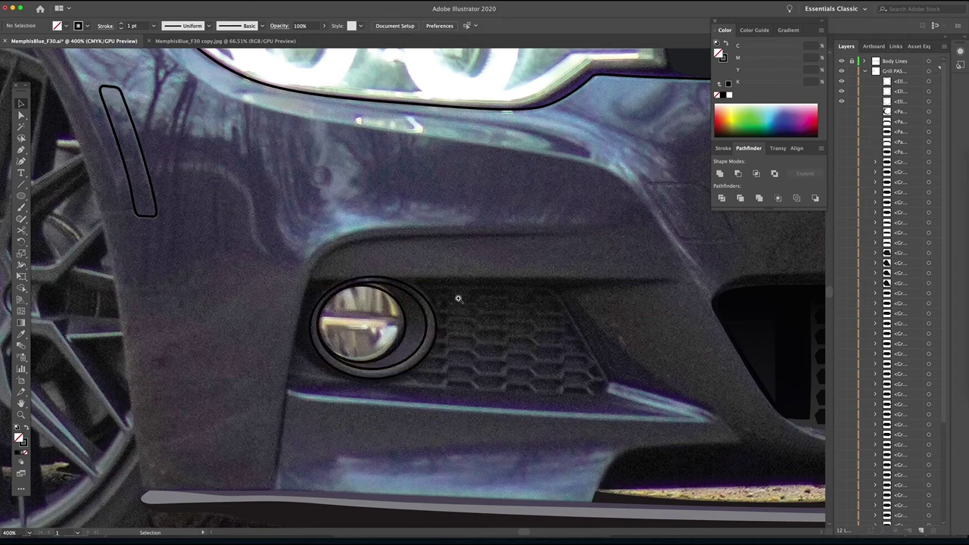
- Refine the lens ellipse to about 38.5 × 33.8 px to match the photo, and show the fog-light surround again
{"action": "key", "text": "super+equal"}
{"action": "left_click_drag", "start_coordinate": [440, 308], "coordinate": [442, 307]}
{"action": "left_click_drag", "start_coordinate": [349, 231], "coordinate": [349, 227]}
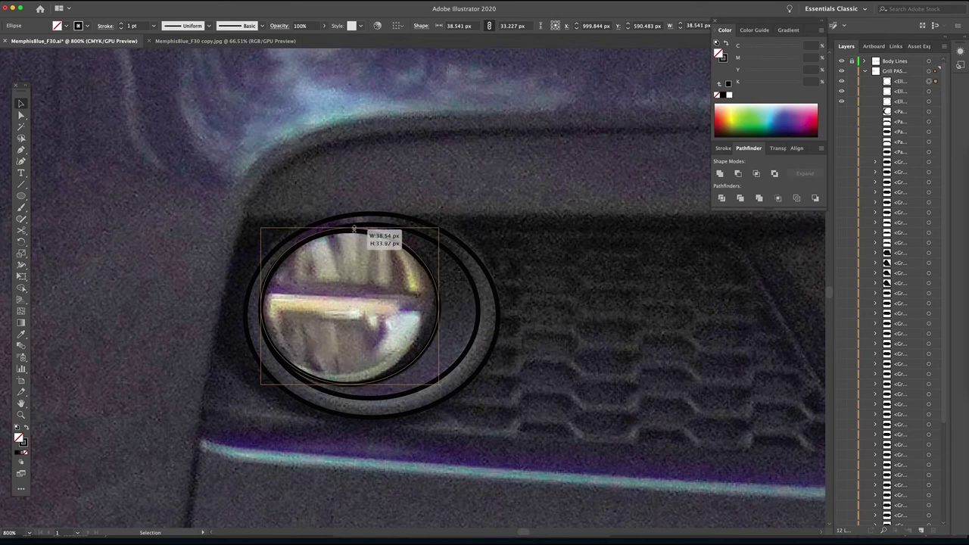
{"action": "left_click_drag", "start_coordinate": [349, 383], "coordinate": [350, 386]}
{"action": "left_click", "coordinate": [373, 400], "text": "shift"}
{"action": "left_click", "coordinate": [426, 110]}
{"action": "left_click", "coordinate": [362, 232]}
{"action": "left_click_drag", "start_coordinate": [349, 227], "coordinate": [351, 233]}
{"action": "left_click", "coordinate": [474, 195]}
{"action": "left_click", "coordinate": [429, 299], "text": "alt+super"}
{"action": "left_click", "coordinate": [431, 303], "text": "alt+super"}
{"action": "left_click", "coordinate": [430, 303], "text": "alt+super"}
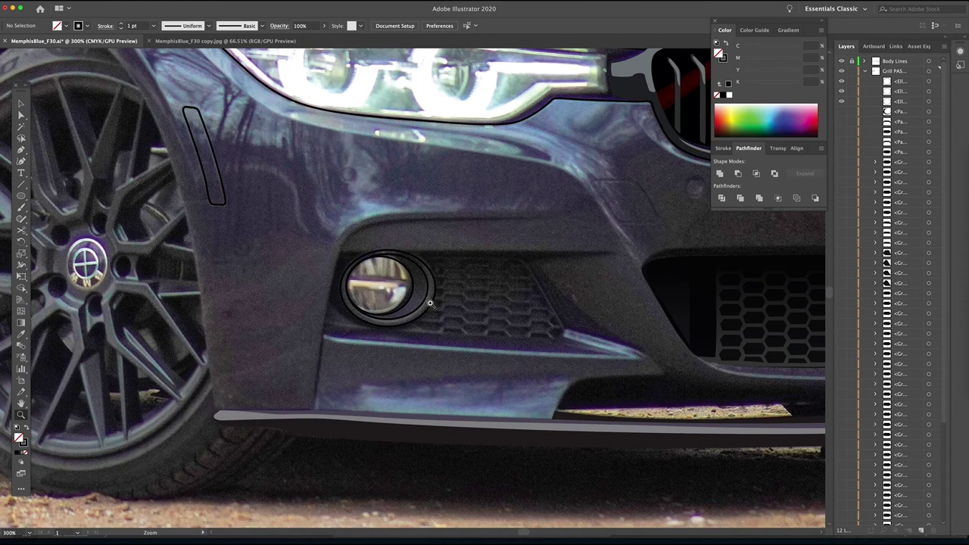
{"action": "scroll", "coordinate": [430, 303], "scroll_direction": "up", "scroll_amount": 5}
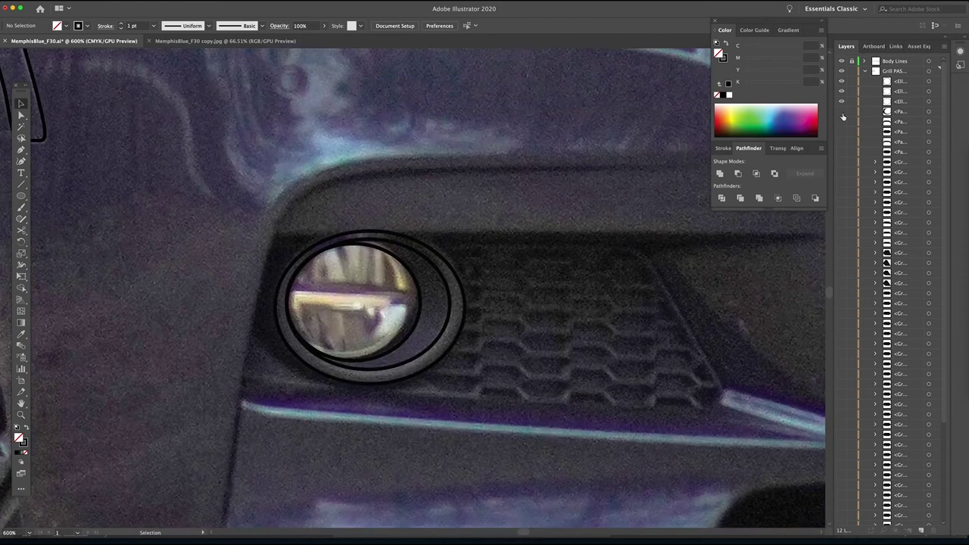
{"action": "left_click", "coordinate": [841, 112]}
- Try to fill the outermost fog-light ellipse with grey sampled from the rim in the photo
{"action": "left_click", "coordinate": [463, 309]}
{"action": "key", "text": "i"}
{"action": "left_click", "coordinate": [457, 318]}
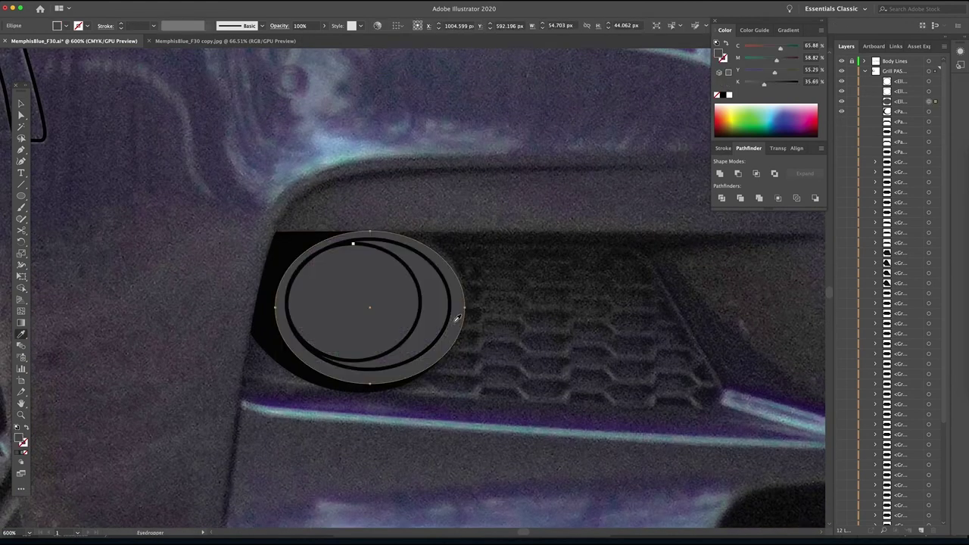
{"action": "key", "text": "super+z"}
- Fill the lens, inner rim and outer rim ellipses with their colours sampled from the fog light in the photo
{"action": "key", "text": "v"}
{"action": "left_click", "coordinate": [420, 302]}
{"action": "key", "text": "i"}
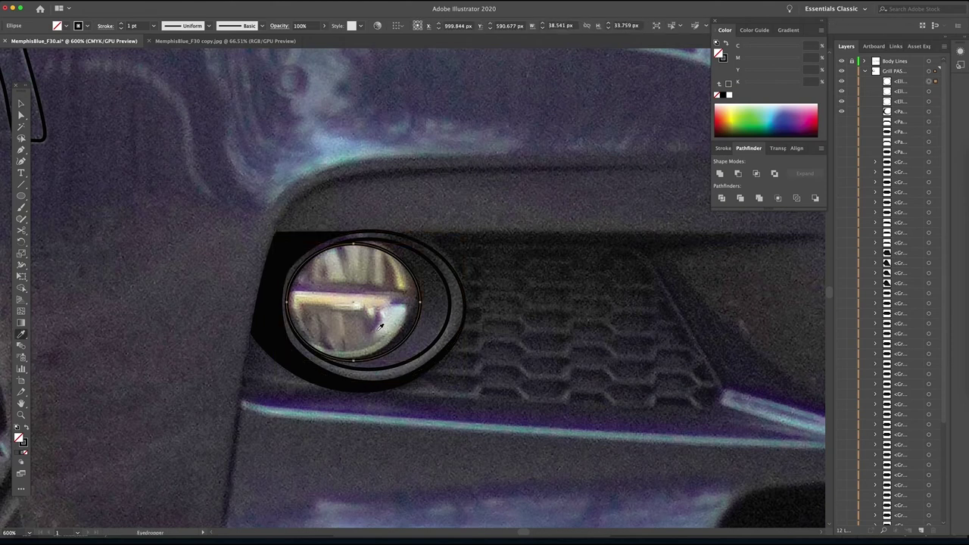
{"action": "left_click", "coordinate": [361, 326]}
{"action": "left_click", "coordinate": [435, 328], "text": "super"}
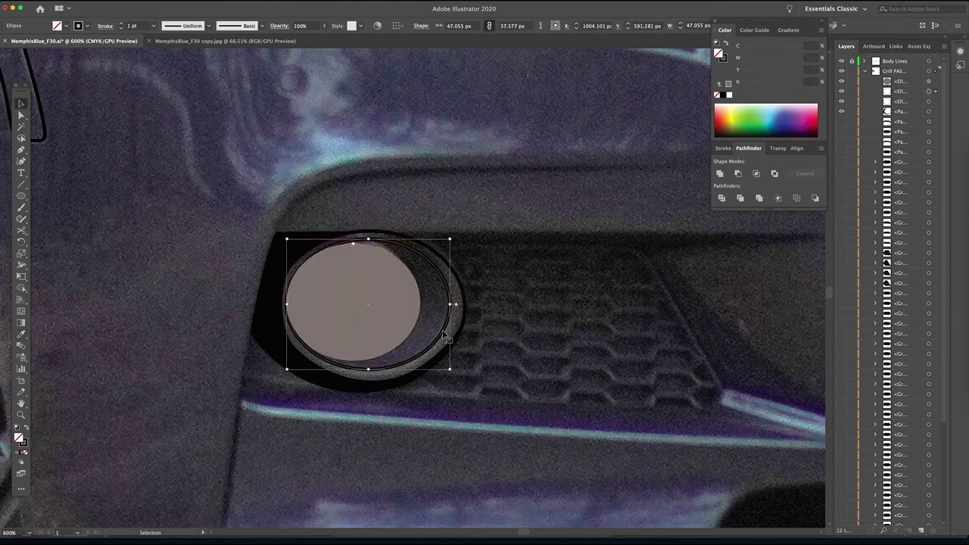
{"action": "left_click", "coordinate": [455, 328], "text": "super"}
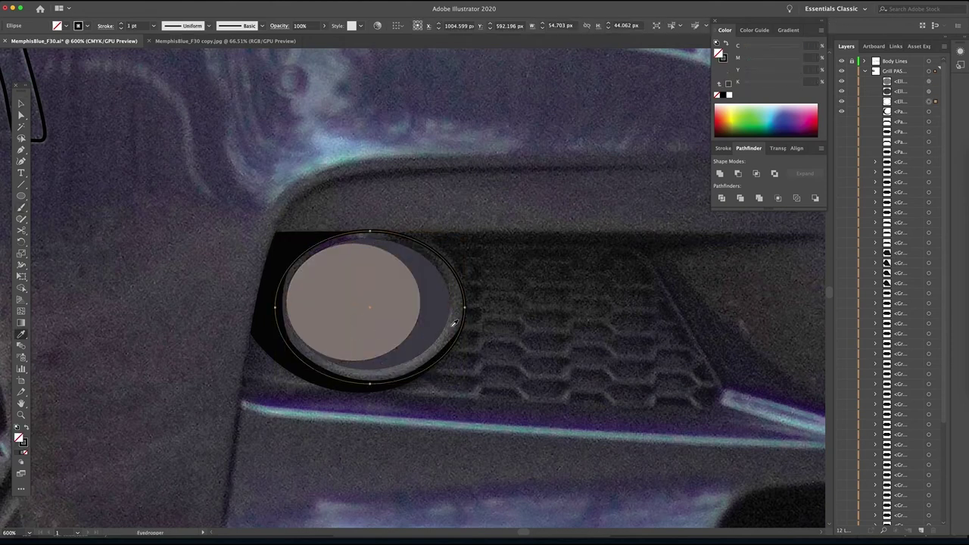
{"action": "left_click", "coordinate": [451, 328]}
{"action": "key", "text": "v"}
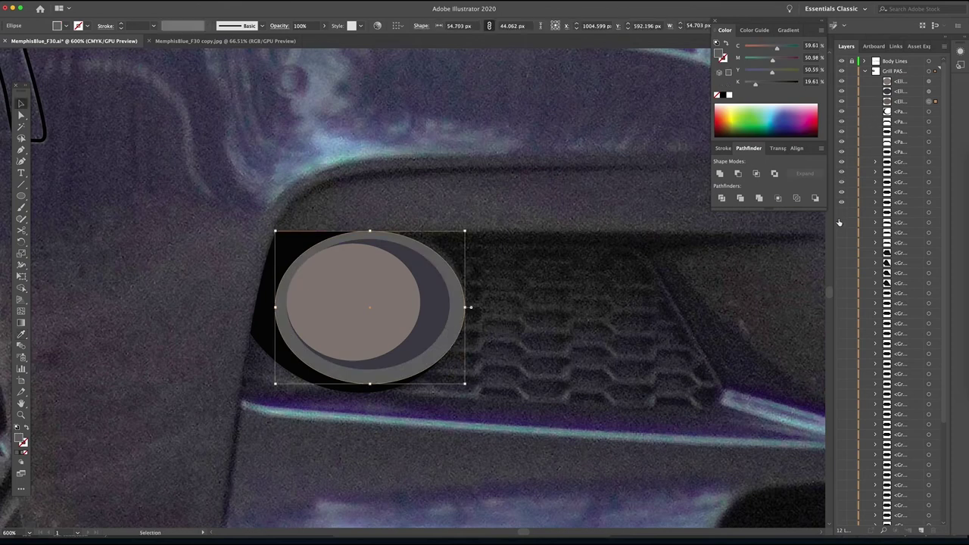
- Show all the mesh cells and backing shapes of the passenger grille again
{"action": "left_click", "coordinate": [842, 513]}
{"action": "scroll", "coordinate": [844, 485], "scroll_direction": "down", "scroll_amount": 5}
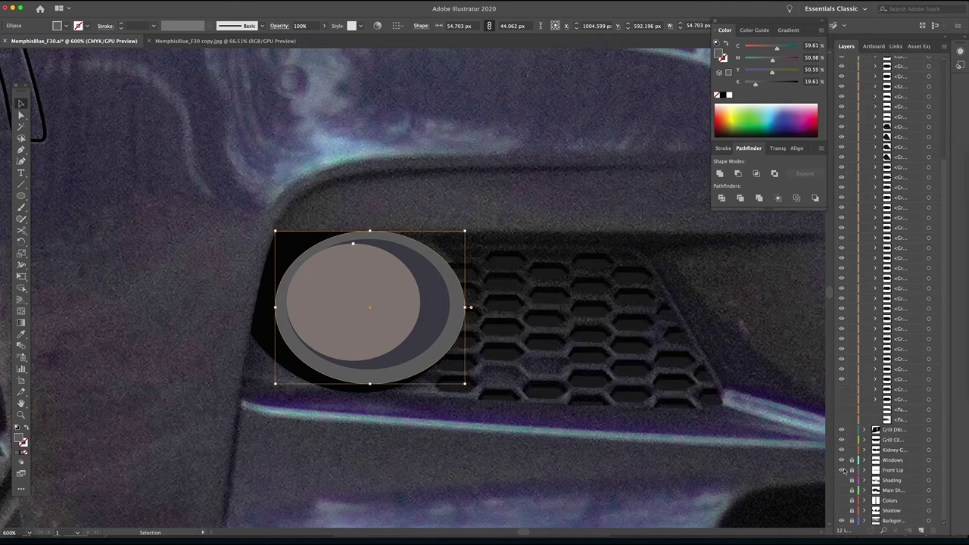
{"action": "left_click", "coordinate": [842, 419]}
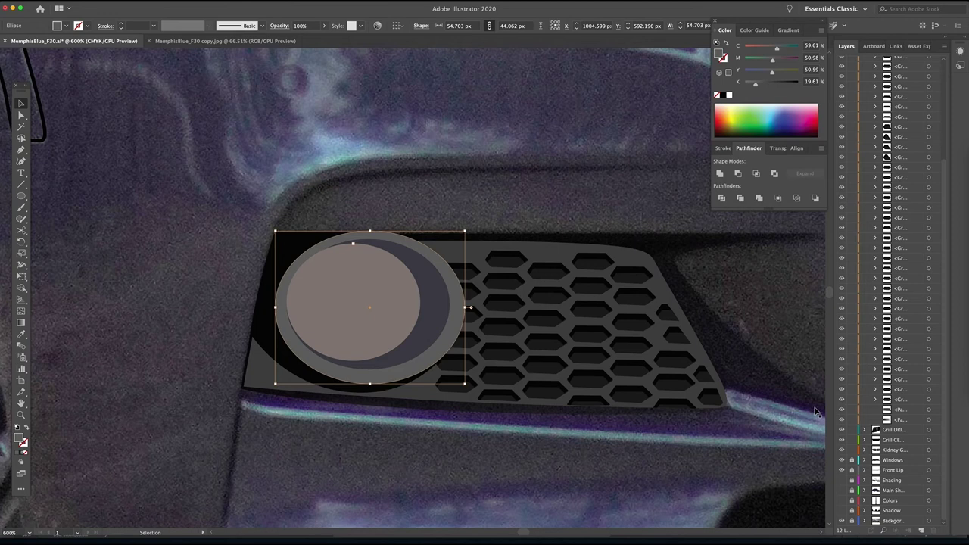
- Nudge the lower outer corner anchor of the passenger grille's gradient shape to fit the bumper opening
{"action": "left_click", "coordinate": [504, 417]}
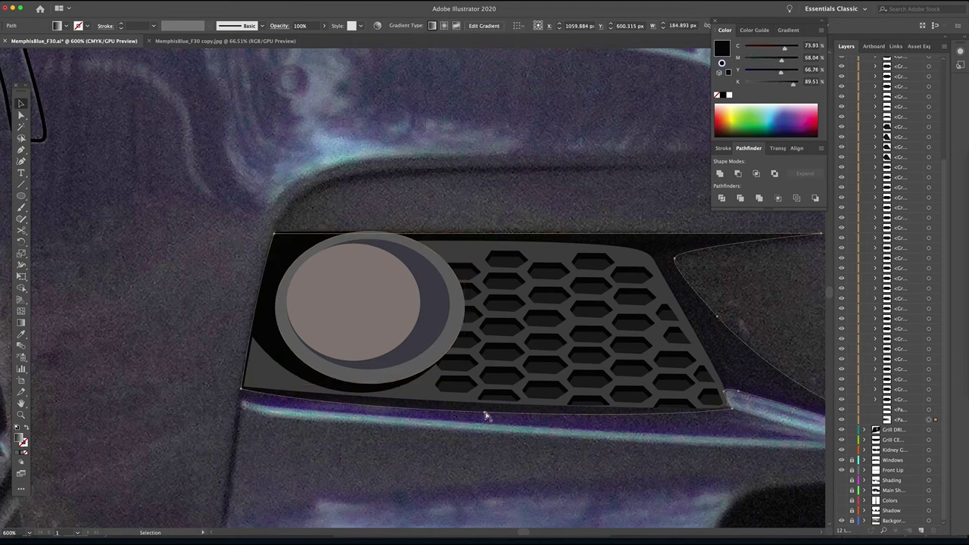
{"action": "key", "text": "a"}
{"action": "left_click", "coordinate": [485, 420]}
{"action": "left_click_drag", "start_coordinate": [242, 389], "coordinate": [243, 387]}
{"action": "left_click", "coordinate": [701, 424]}
{"action": "left_click_drag", "start_coordinate": [702, 426], "coordinate": [660, 435]}
{"action": "left_click", "coordinate": [660, 340]}
- Move the gradient shape above the mesh cells in the layer order, directly beneath the fog-light surround path
{"action": "left_click_drag", "start_coordinate": [900, 419], "coordinate": [906, 95]}
{"action": "left_click_drag", "start_coordinate": [853, 110], "coordinate": [853, 111]}
{"action": "scroll", "coordinate": [848, 303], "scroll_direction": "up", "scroll_amount": 5}
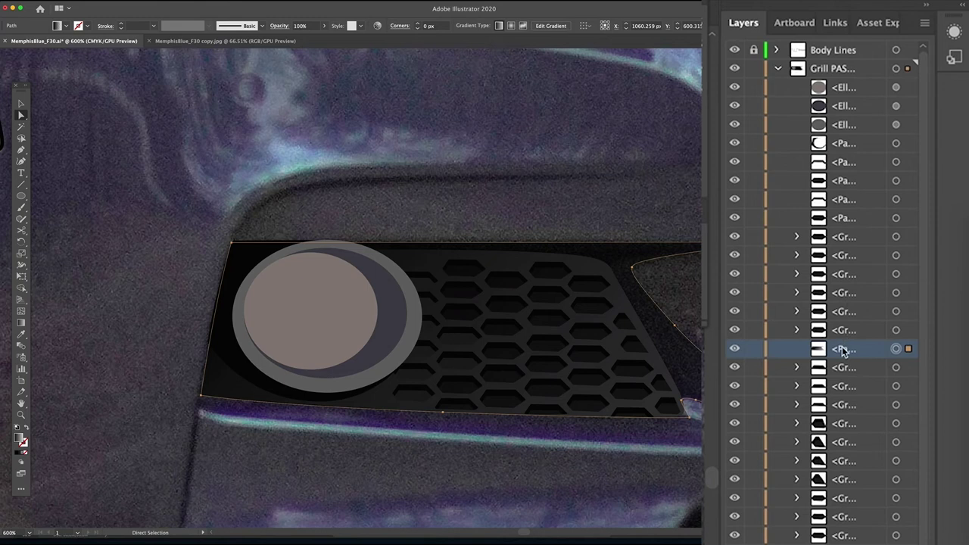
{"action": "left_click_drag", "start_coordinate": [845, 348], "coordinate": [839, 175]}
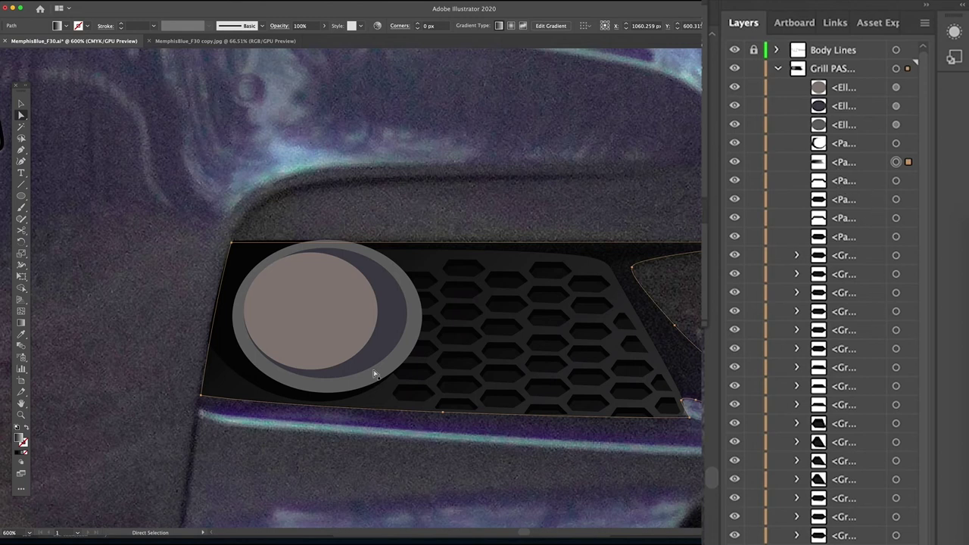
- Redraw the overlay's gradient direction downwards across the passenger grille with the Gradient tool, and view the whole car
{"action": "left_click", "coordinate": [21, 324]}
{"action": "mouse_move", "coordinate": [489, 201]}
{"action": "left_mouse_down"}
{"action": "mouse_move", "coordinate": [515, 447]}
{"action": "mouse_move", "coordinate": [532, 465]}
{"action": "left_mouse_up"}
{"action": "mouse_move", "coordinate": [485, 305]}
{"action": "left_mouse_down"}
{"action": "mouse_move", "coordinate": [499, 452]}
{"action": "mouse_move", "coordinate": [553, 508]}
{"action": "mouse_move", "coordinate": [547, 520]}
{"action": "left_mouse_up"}
{"action": "left_click", "coordinate": [579, 387], "text": "alt+super"}
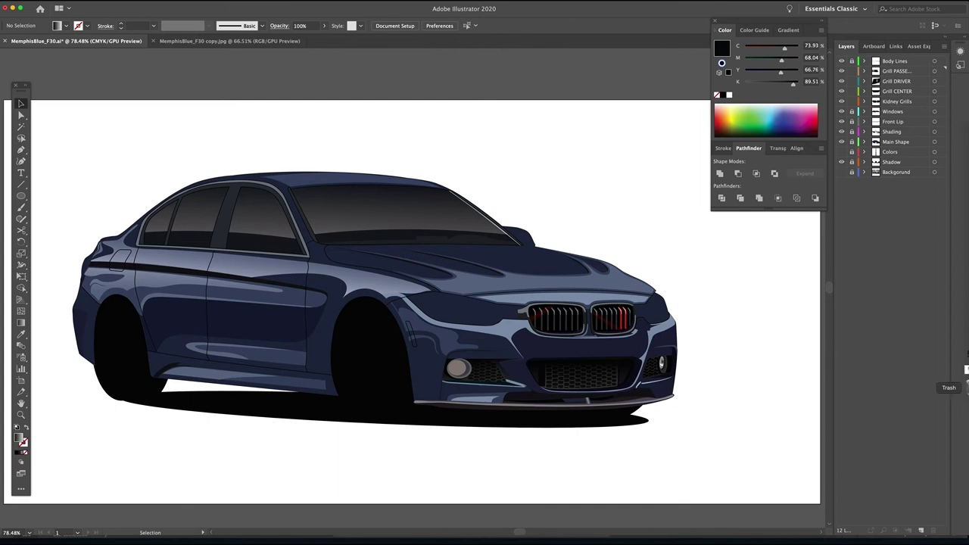
- Select all the honeycomb cells in the passenger grille layer and group them
{"action": "key", "text": "z"}
{"action": "left_click_drag", "start_coordinate": [484, 379], "coordinate": [598, 378]}
{"action": "left_click", "coordinate": [865, 71]}
{"action": "left_click", "coordinate": [899, 171]}
{"action": "scroll", "coordinate": [899, 303], "scroll_direction": "down", "scroll_amount": 5}
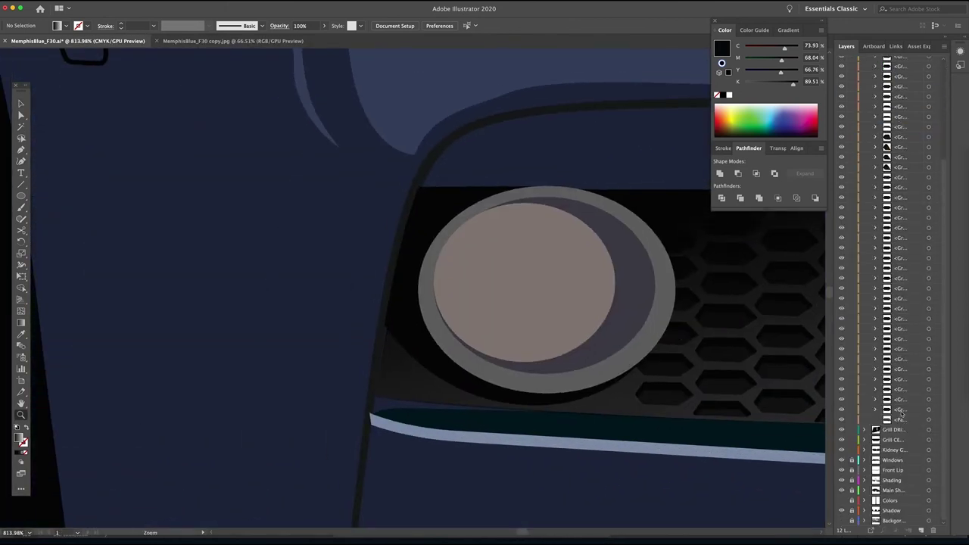
{"action": "left_click", "coordinate": [889, 419], "text": "shift"}
{"action": "left_click", "coordinate": [936, 419]}
{"action": "left_click_drag", "start_coordinate": [576, 325], "coordinate": [443, 345]}
{"action": "left_click", "coordinate": [935, 409]}
{"action": "left_click", "coordinate": [936, 399], "text": "shift"}
{"action": "left_click_drag", "start_coordinate": [936, 397], "coordinate": [936, 132]}
{"action": "left_click_drag", "start_coordinate": [692, 439], "coordinate": [541, 422]}
{"action": "key", "text": "super+g"}
- Lock and hide the honeycomb group, and hide the grille's backing shapes and fog-light ellipses to expose the photo
{"action": "left_click_drag", "start_coordinate": [429, 325], "coordinate": [590, 328]}
{"action": "left_click", "coordinate": [851, 132]}
{"action": "left_click", "coordinate": [842, 132]}
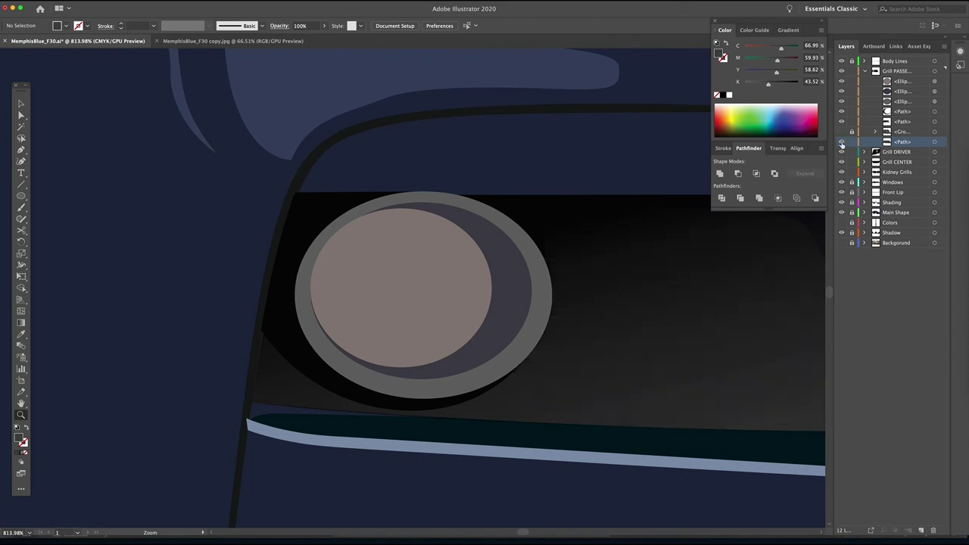
{"action": "left_click", "coordinate": [842, 142]}
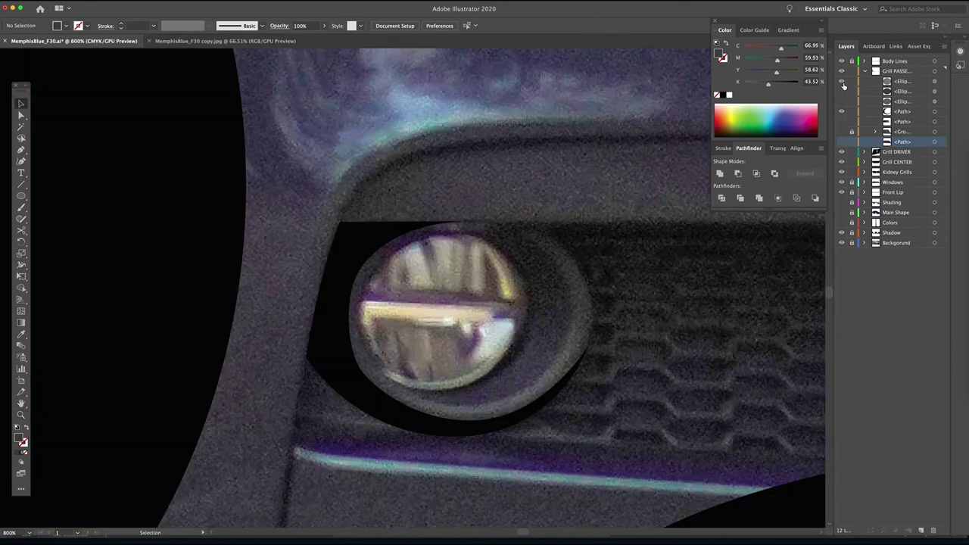
- Show the lens ellipse again and change its fill to a very light warm grey
{"action": "left_click", "coordinate": [840, 81]}
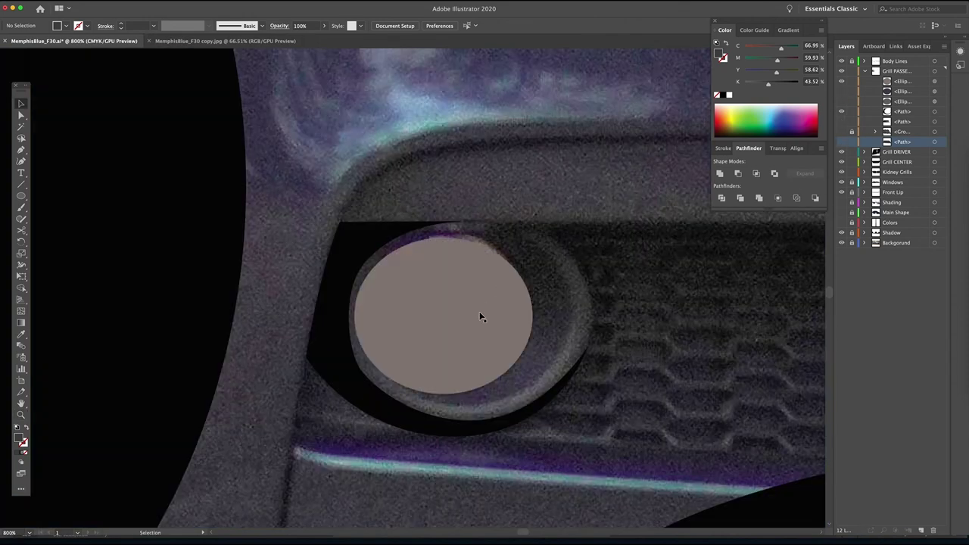
{"action": "left_click", "coordinate": [479, 318]}
{"action": "double_click", "coordinate": [19, 439]}
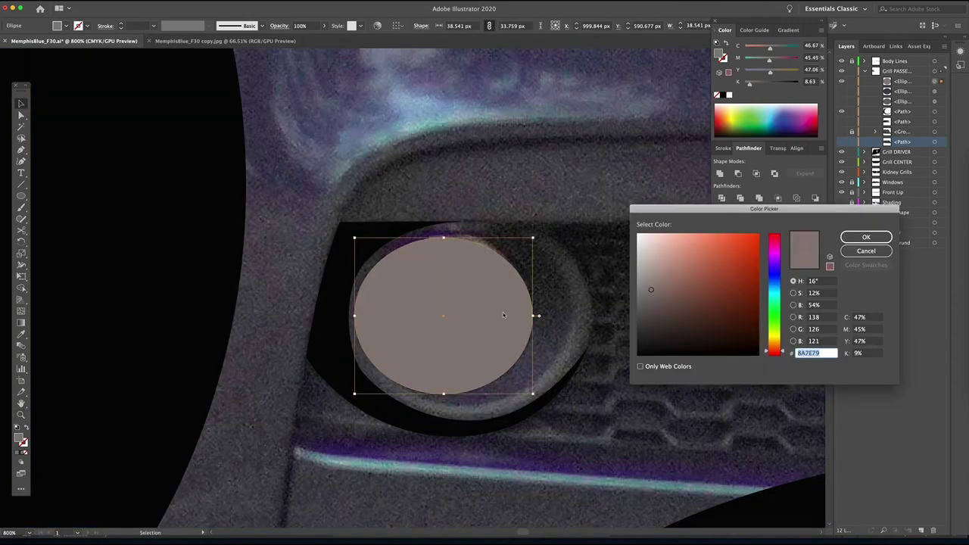
{"action": "left_click", "coordinate": [640, 247]}
{"action": "key", "text": "Return"}
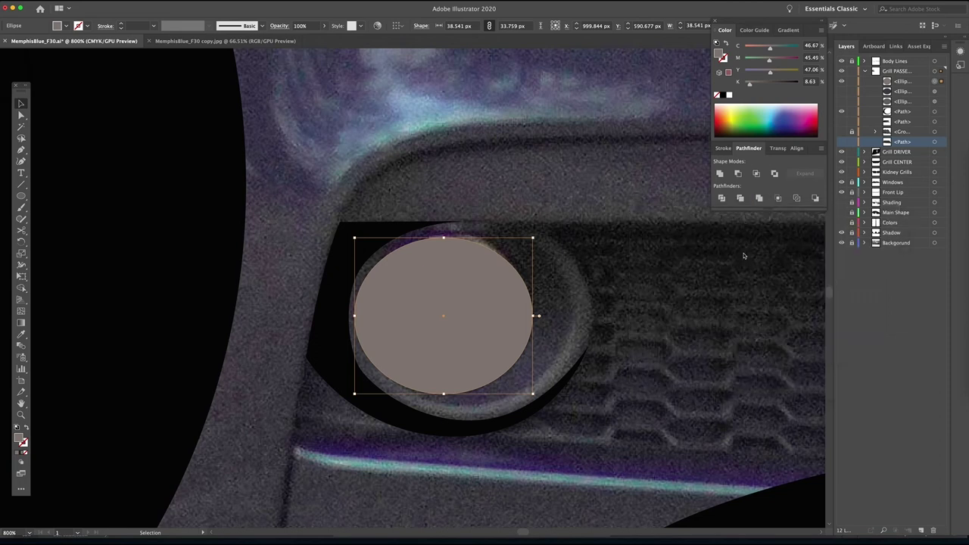
- Hide the lens ellipse and trace the lower edge and outer end of the dark band across the fog light with the Pen tool
{"action": "left_click", "coordinate": [841, 84]}
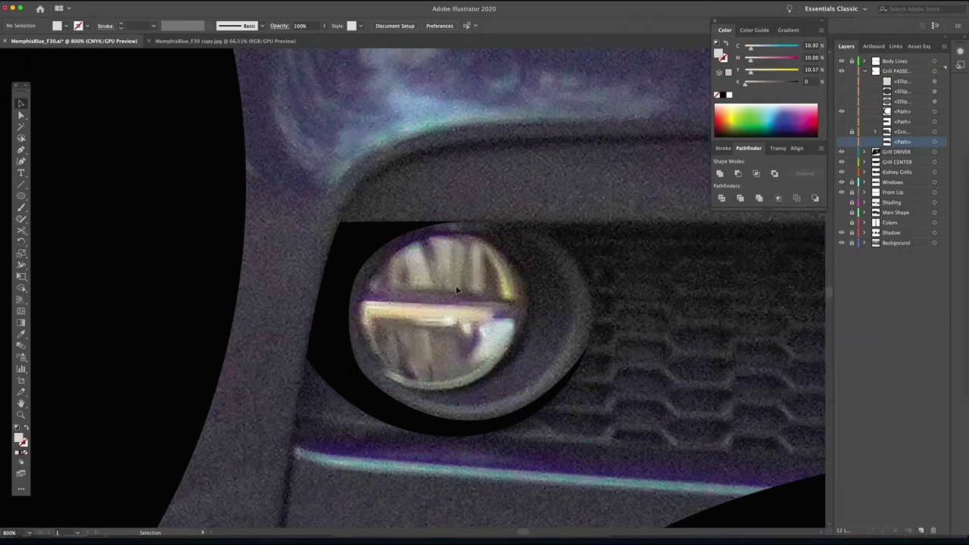
{"action": "key", "text": "p"}
{"action": "left_click", "coordinate": [361, 302]}
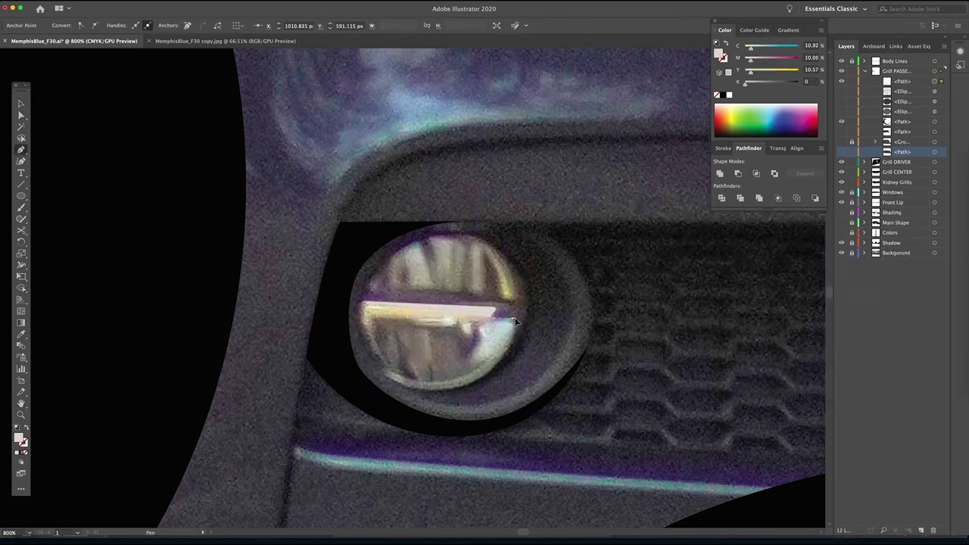
{"action": "left_click_drag", "start_coordinate": [523, 306], "coordinate": [519, 282]}
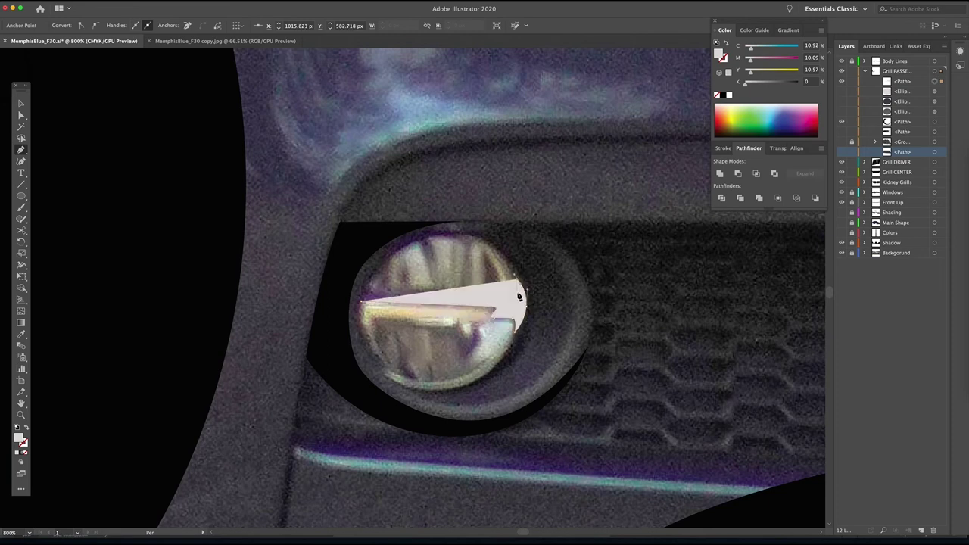
{"action": "left_click", "coordinate": [485, 253]}
{"action": "left_click", "coordinate": [25, 428]}
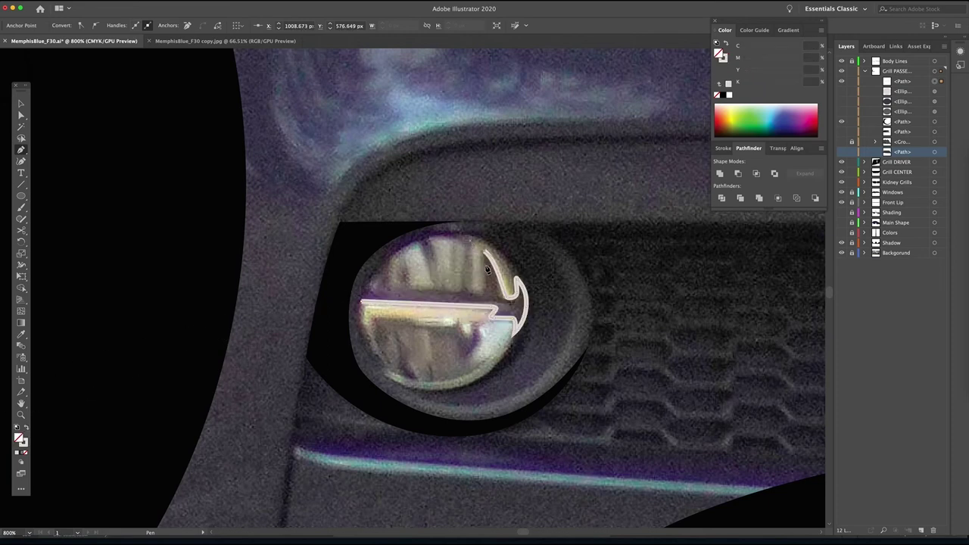
- Trace the band's spiky upper edge between the bright reflections, close the path and make it filled without a stroke
{"action": "mouse_move", "coordinate": [480, 292]}
{"action": "left_mouse_down"}
{"action": "mouse_move", "coordinate": [377, 290]}
{"action": "mouse_move", "coordinate": [359, 318]}
{"action": "left_mouse_up"}
{"action": "left_click", "coordinate": [443, 277]}
{"action": "left_click", "coordinate": [407, 272]}
{"action": "left_click", "coordinate": [389, 265]}
{"action": "left_click", "coordinate": [369, 291]}
{"action": "left_click", "coordinate": [376, 273]}
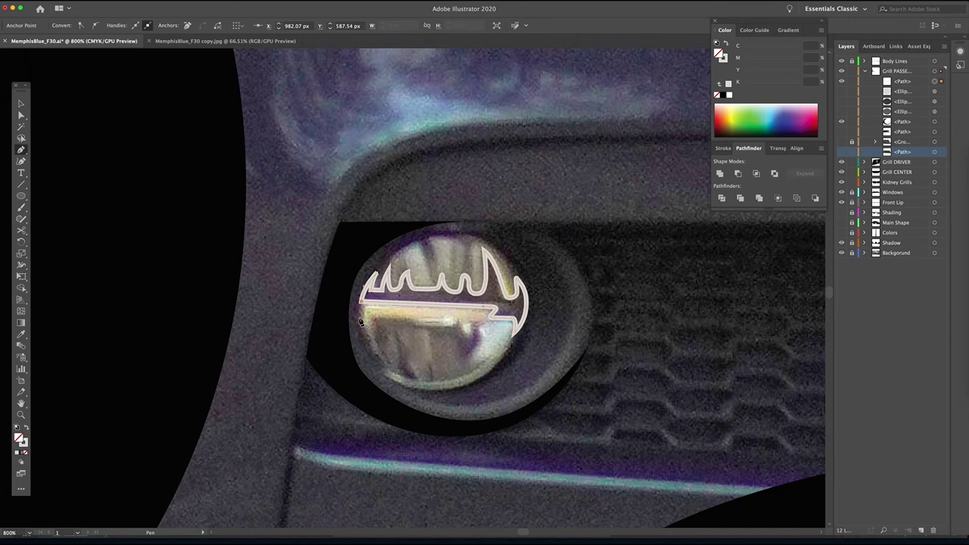
{"action": "key", "text": "v"}
{"action": "left_click", "coordinate": [26, 429]}
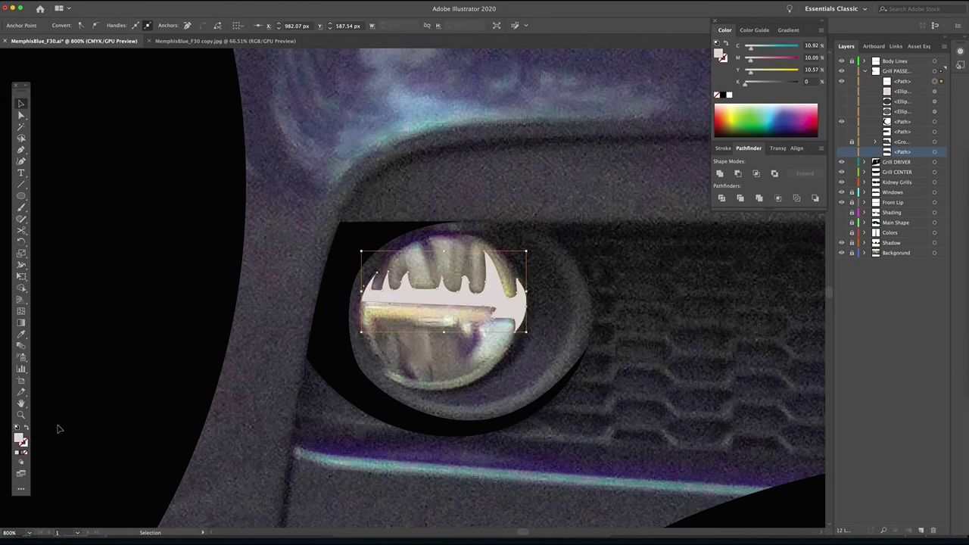
- Move the band aside, recolour it near-black from the photo (C 72.16, M 66.27, Y 65.1, K 75.29), and place it back
{"action": "left_click_drag", "start_coordinate": [464, 308], "coordinate": [471, 291]}
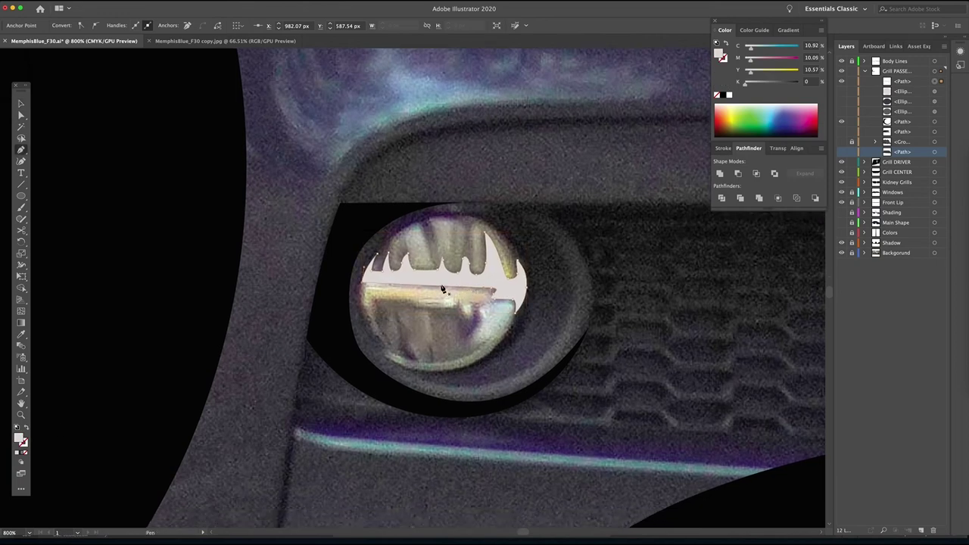
{"action": "left_click_drag", "start_coordinate": [442, 275], "coordinate": [441, 233]}
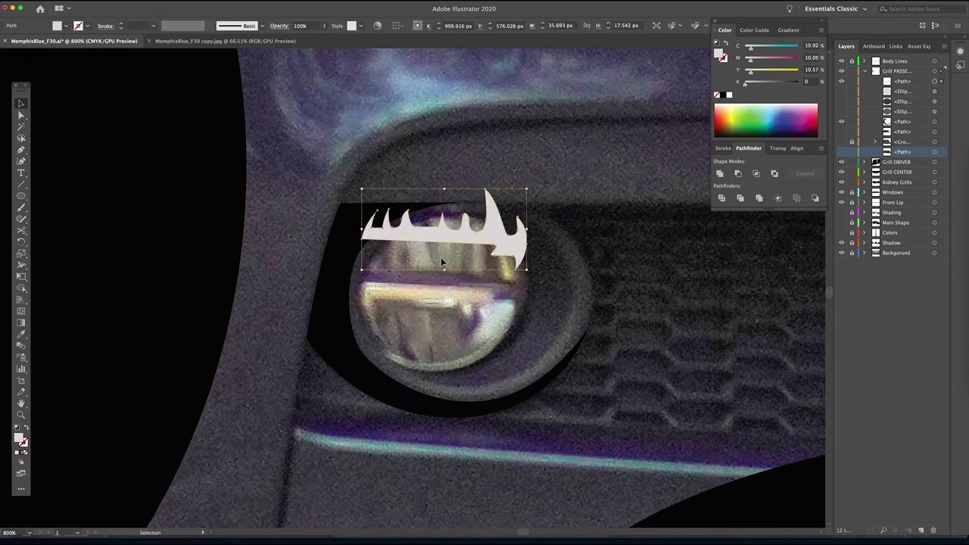
{"action": "key", "text": "i"}
{"action": "left_click", "coordinate": [446, 279]}
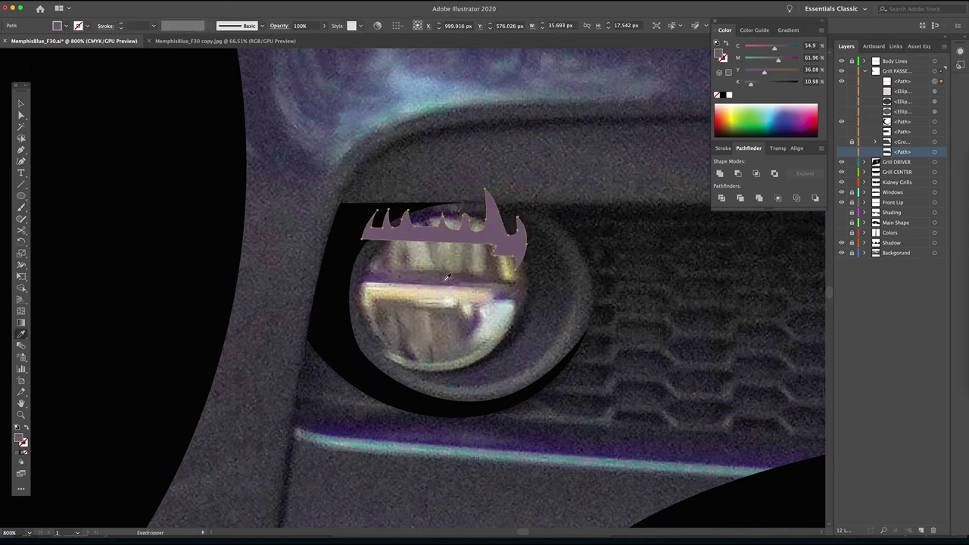
{"action": "left_click", "coordinate": [498, 271]}
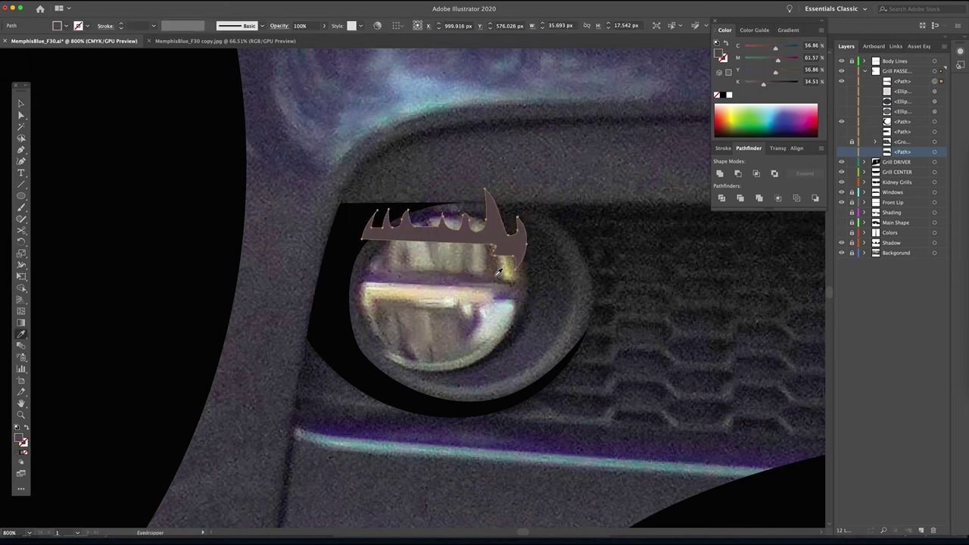
{"action": "left_click", "coordinate": [510, 281]}
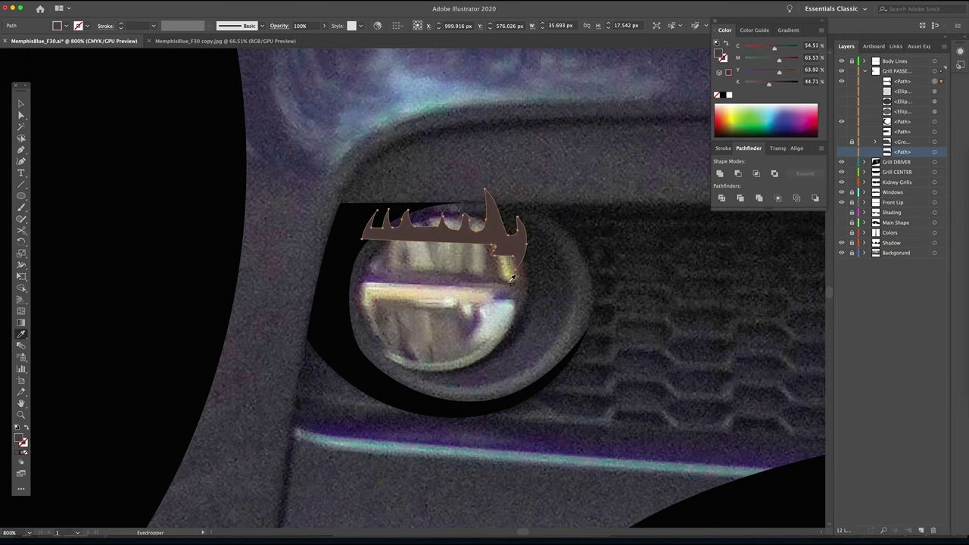
{"action": "left_click", "coordinate": [539, 281]}
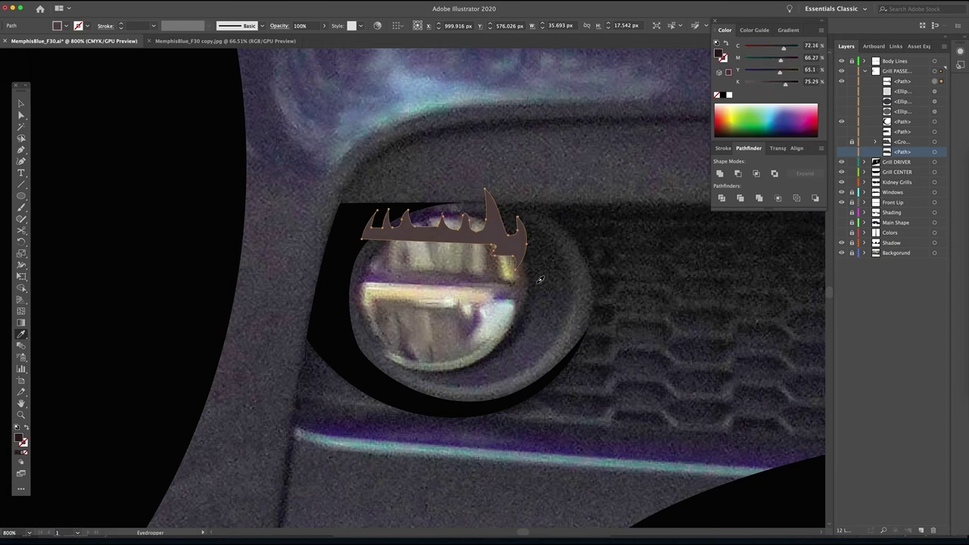
{"action": "key", "text": "v"}
{"action": "left_click_drag", "start_coordinate": [504, 254], "coordinate": [506, 310]}
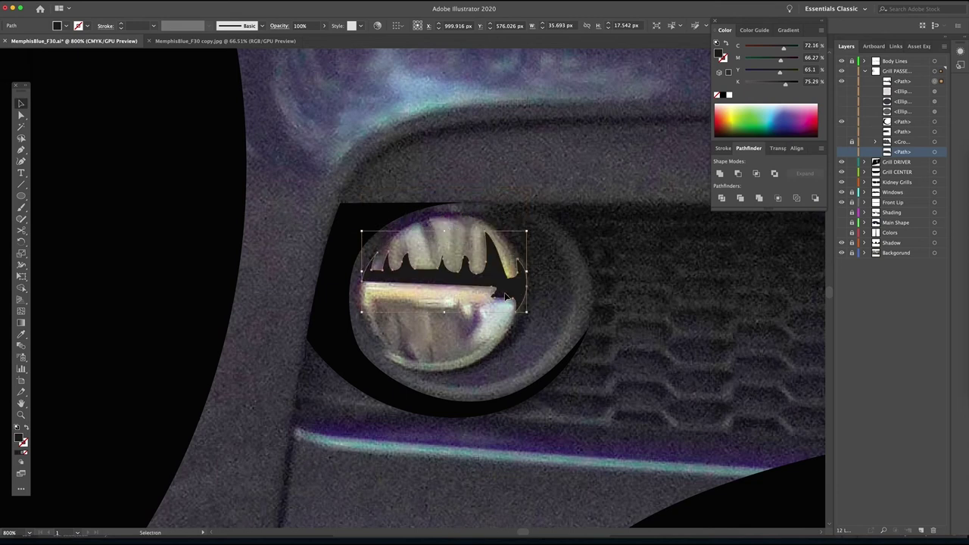
{"action": "scroll", "coordinate": [500, 266], "scroll_direction": "down", "scroll_amount": 3}
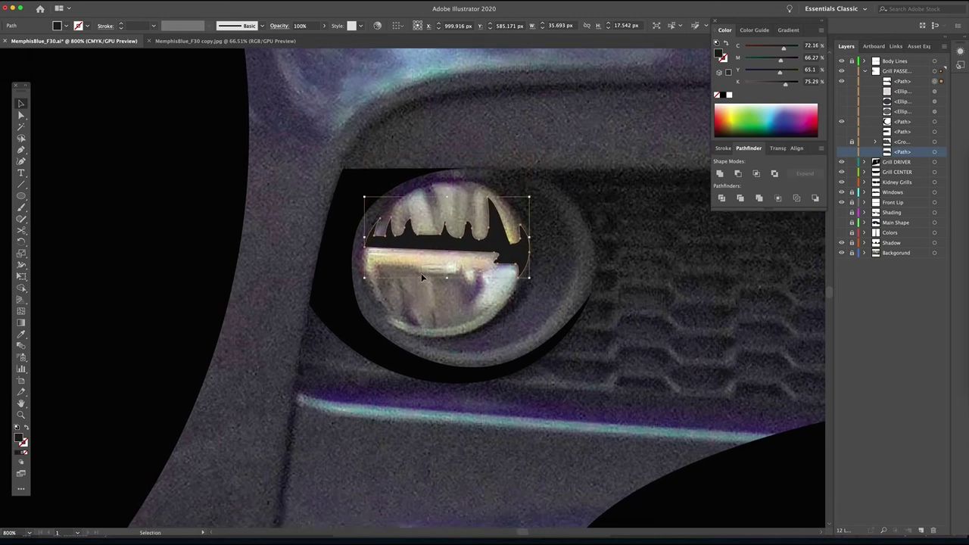
{"action": "key", "text": "ctrl+shift+a"}
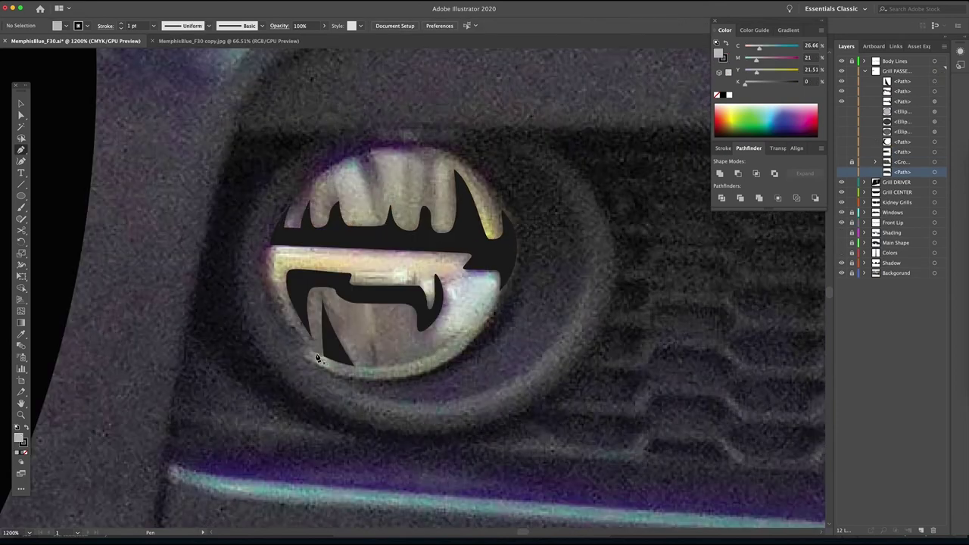
- Trace the large reflector area in the lens's lower half as a closed path and fill it with a brown sampled from the photo
{"action": "left_click", "coordinate": [318, 358]}
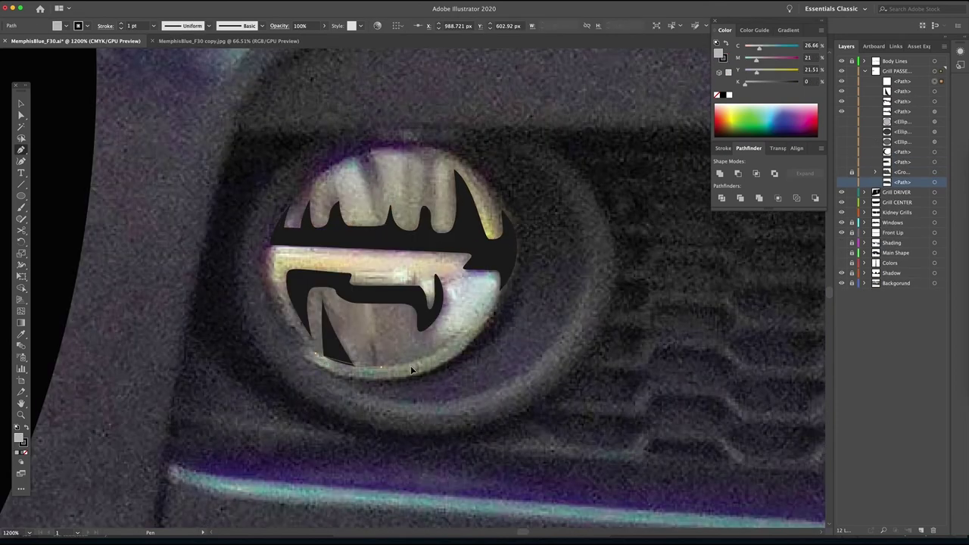
{"action": "left_click_drag", "start_coordinate": [380, 367], "coordinate": [468, 337]}
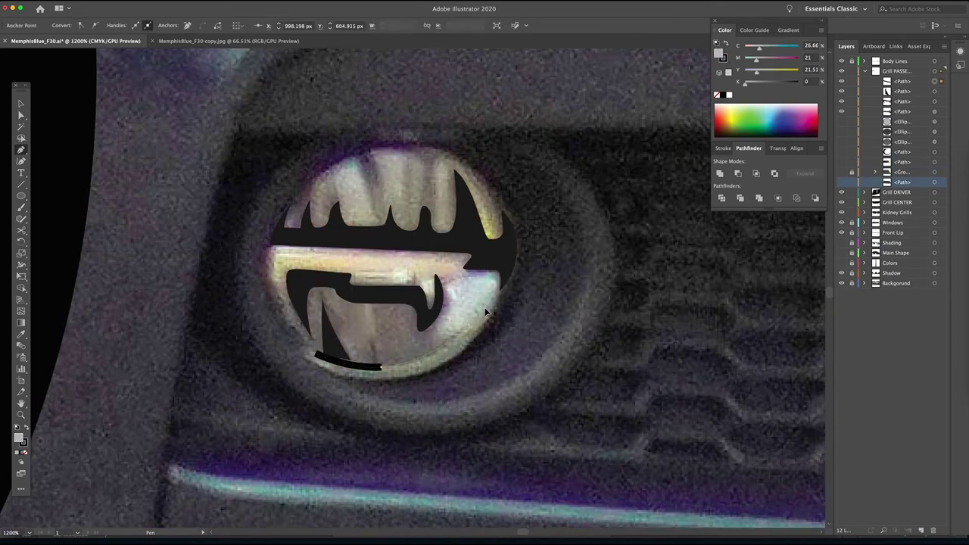
{"action": "left_click", "coordinate": [468, 327]}
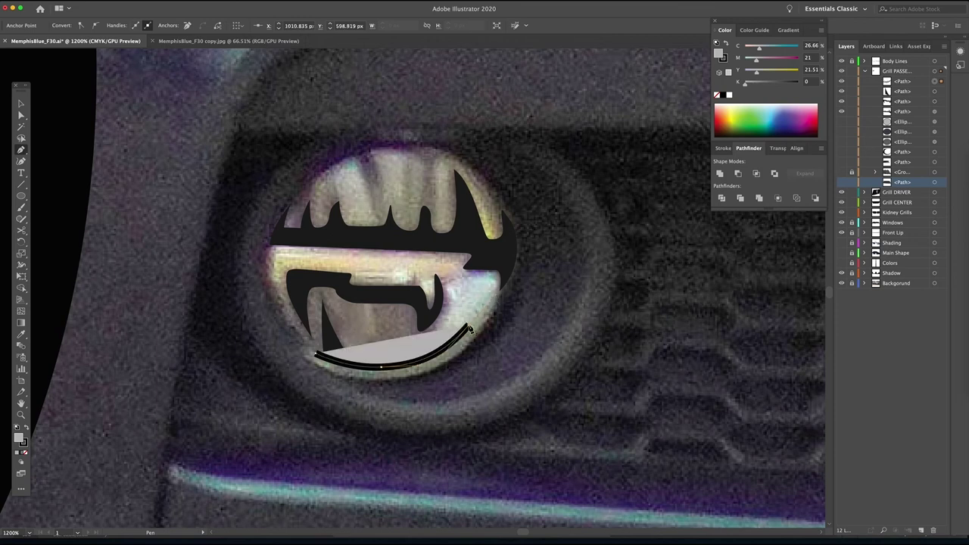
{"action": "left_click", "coordinate": [25, 452]}
{"action": "left_click", "coordinate": [436, 337]}
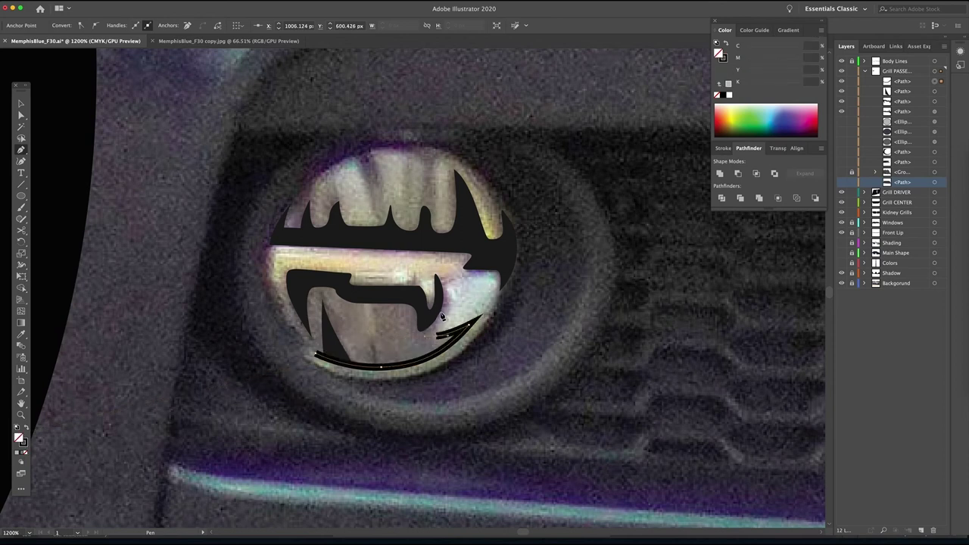
{"action": "left_click_drag", "start_coordinate": [440, 309], "coordinate": [439, 295]}
{"action": "left_click_drag", "start_coordinate": [434, 307], "coordinate": [431, 316]}
{"action": "left_click_drag", "start_coordinate": [421, 305], "coordinate": [419, 295]}
{"action": "left_click_drag", "start_coordinate": [392, 297], "coordinate": [382, 298]}
{"action": "left_click", "coordinate": [312, 282]}
{"action": "left_click", "coordinate": [315, 354]}
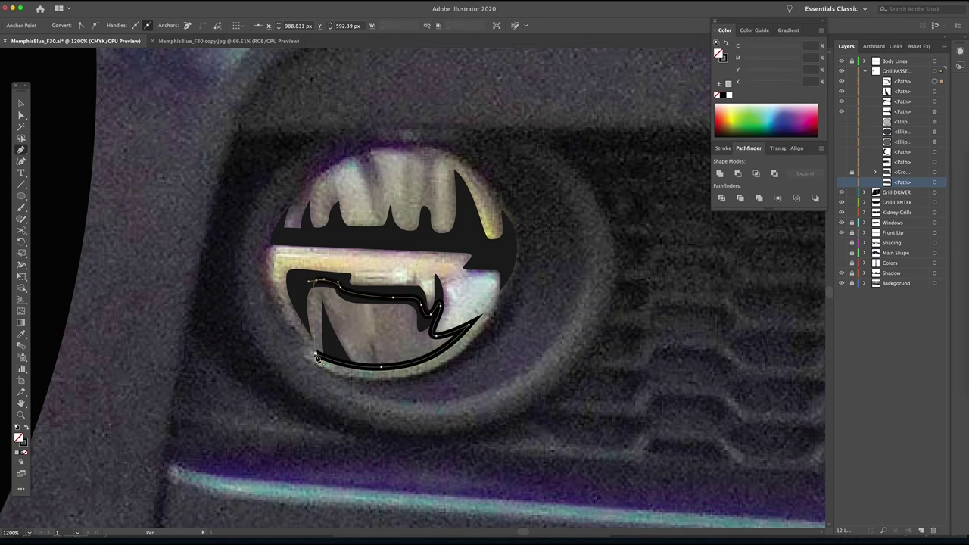
{"action": "key", "text": "i"}
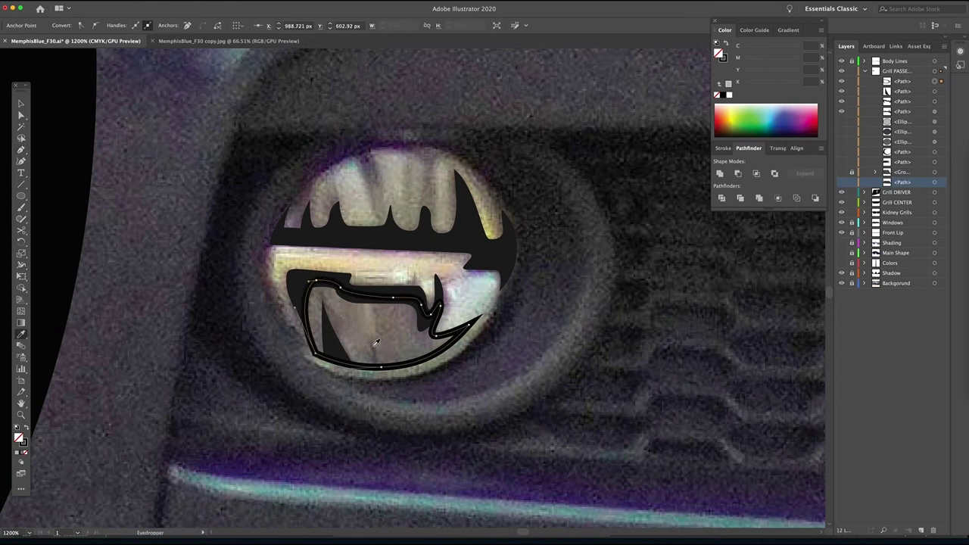
{"action": "left_click", "coordinate": [377, 342]}
- Stack the brown reflector shape beneath the dark lens shapes, then show the lens ellipse behind them and select it
{"action": "key", "text": "v"}
{"action": "key", "text": "ctrl+shift+bracketright"}
{"action": "left_click_drag", "start_coordinate": [902, 81], "coordinate": [901, 116]}
{"action": "left_click", "coordinate": [841, 121]}
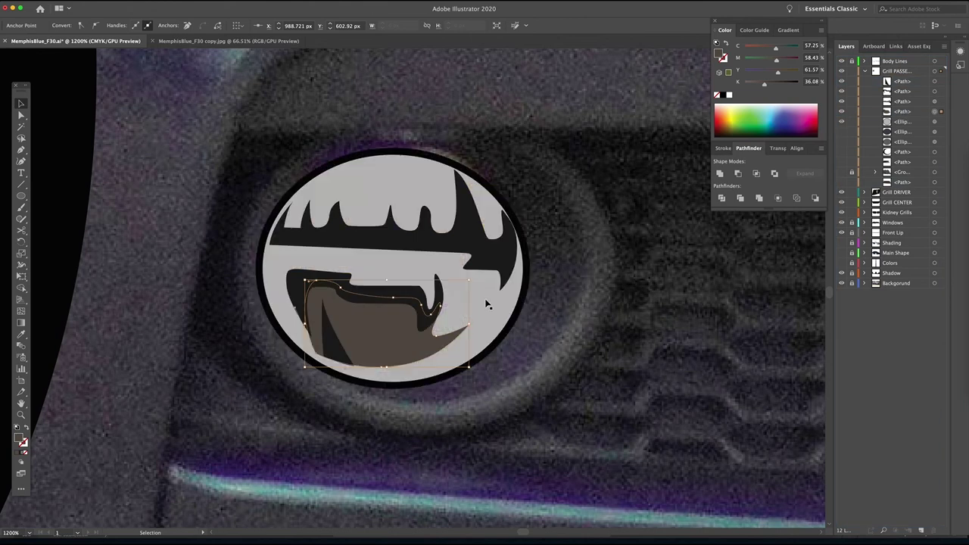
{"action": "left_click", "coordinate": [490, 303]}
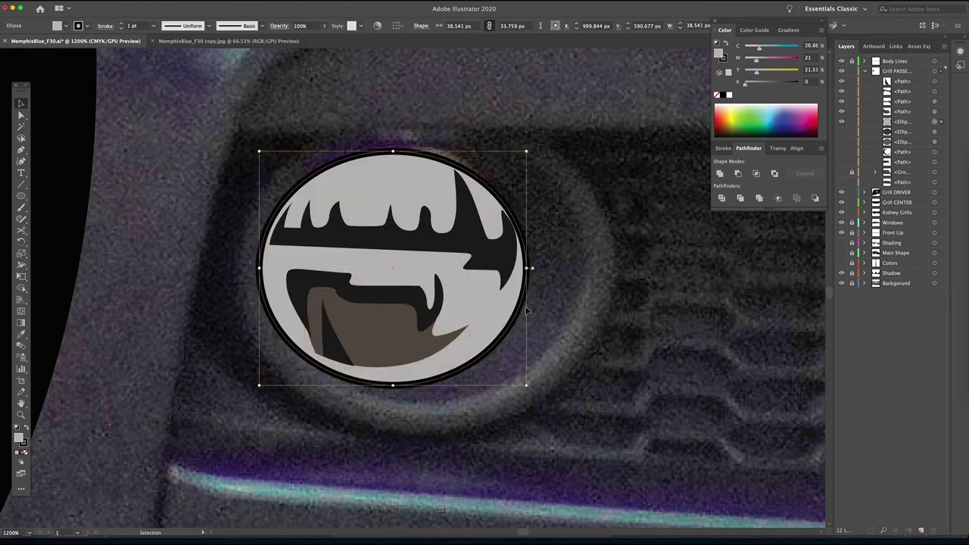
{"action": "key", "text": "Delete"}
- Draw a narrow curved strip along the first dark streak in the lens's upper half with the Pen tool
{"action": "key", "text": "p"}
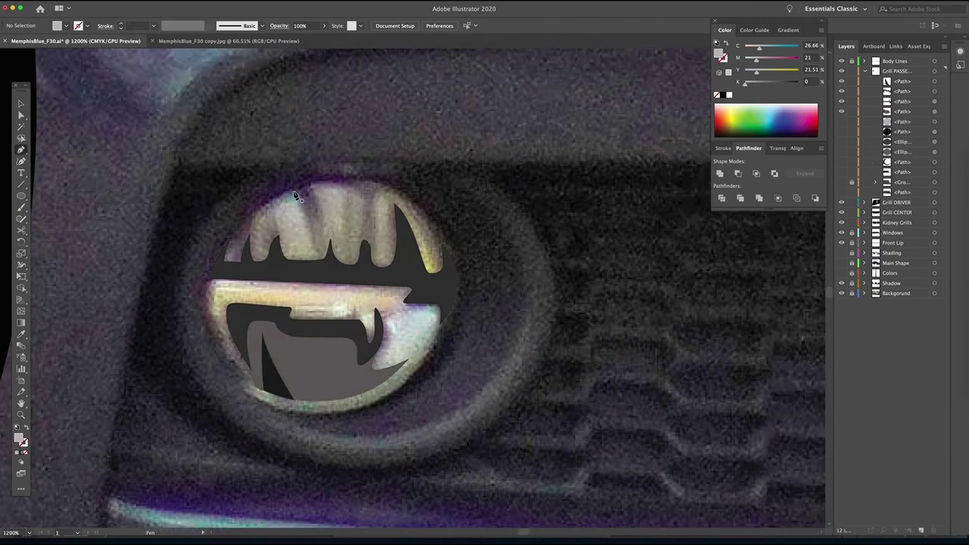
{"action": "left_click", "coordinate": [294, 192]}
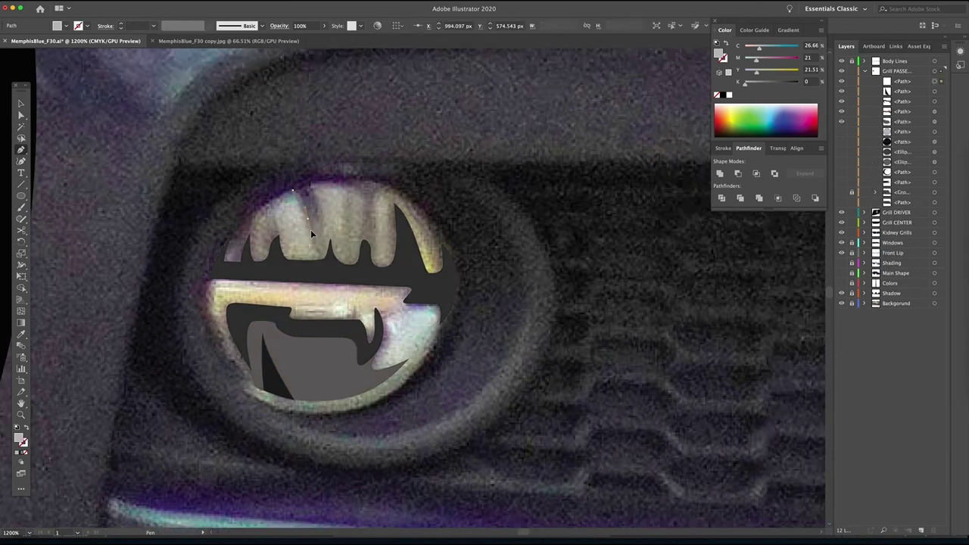
{"action": "left_click", "coordinate": [312, 233]}
{"action": "left_click_drag", "start_coordinate": [310, 185], "coordinate": [286, 196]}
{"action": "left_click", "coordinate": [310, 184]}
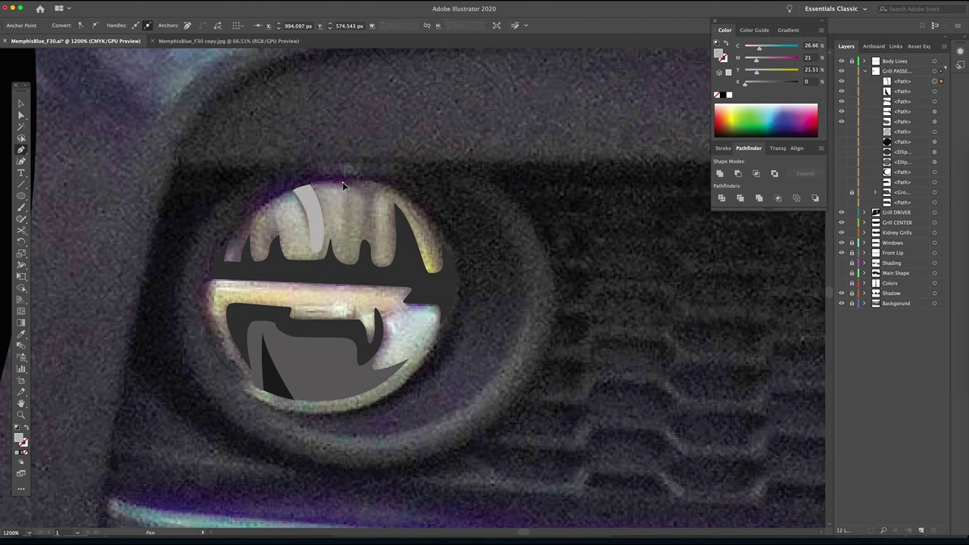
- Draw a second strip, wide at the lens's upper rim and tapering down between the two bright reflections beside the tall spike
{"action": "left_click", "coordinate": [343, 182]}
{"action": "left_click_drag", "start_coordinate": [382, 185], "coordinate": [392, 190]}
{"action": "left_click", "coordinate": [382, 186]}
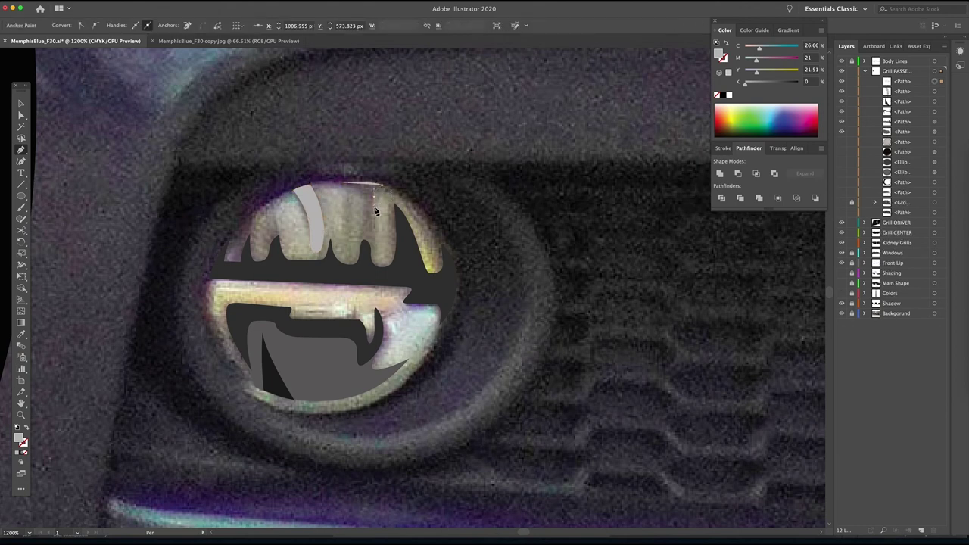
{"action": "left_click", "coordinate": [373, 248]}
{"action": "left_click", "coordinate": [371, 250]}
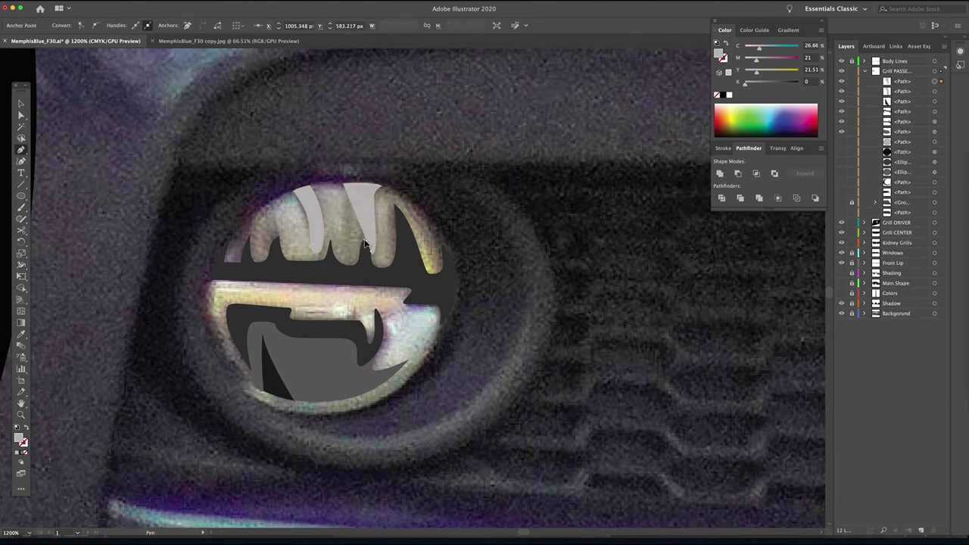
{"action": "left_click_drag", "start_coordinate": [364, 240], "coordinate": [363, 196]}
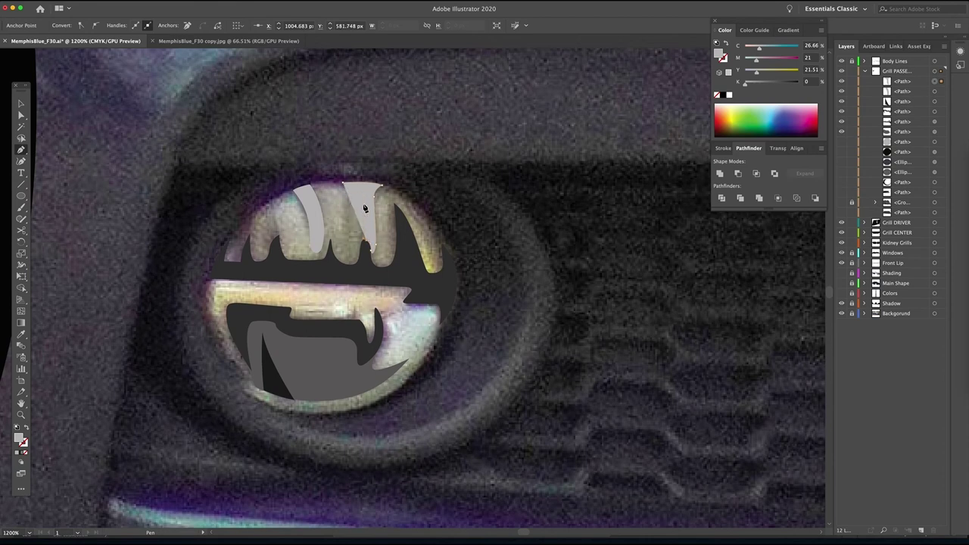
{"action": "left_click", "coordinate": [342, 185]}
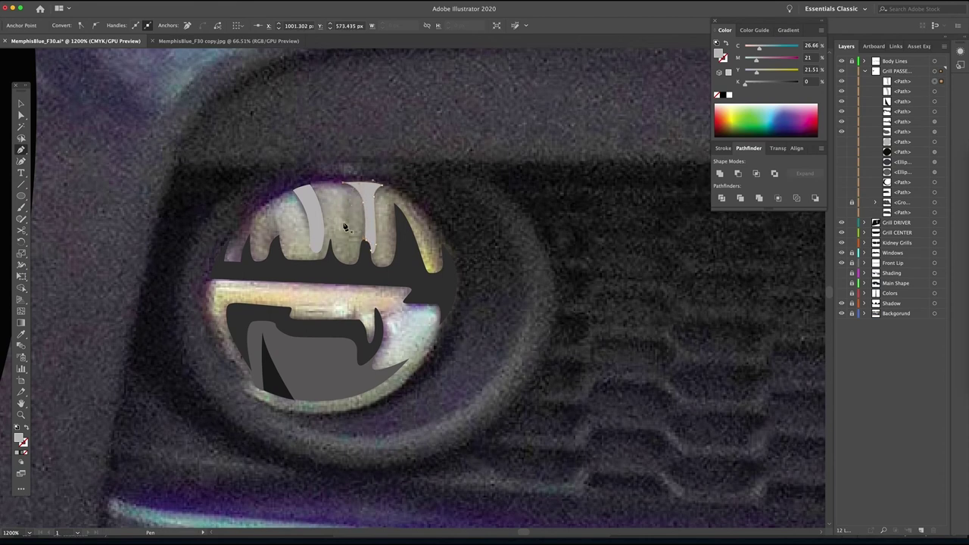
- Fill both upper strips with dark grey (C 72.16, M 66.27, Y 65.1, K 3) and deselect them
{"action": "key", "text": "v"}
{"action": "left_click", "coordinate": [314, 218], "text": "shift"}
{"action": "key", "text": "i"}
{"action": "left_click", "coordinate": [448, 321]}
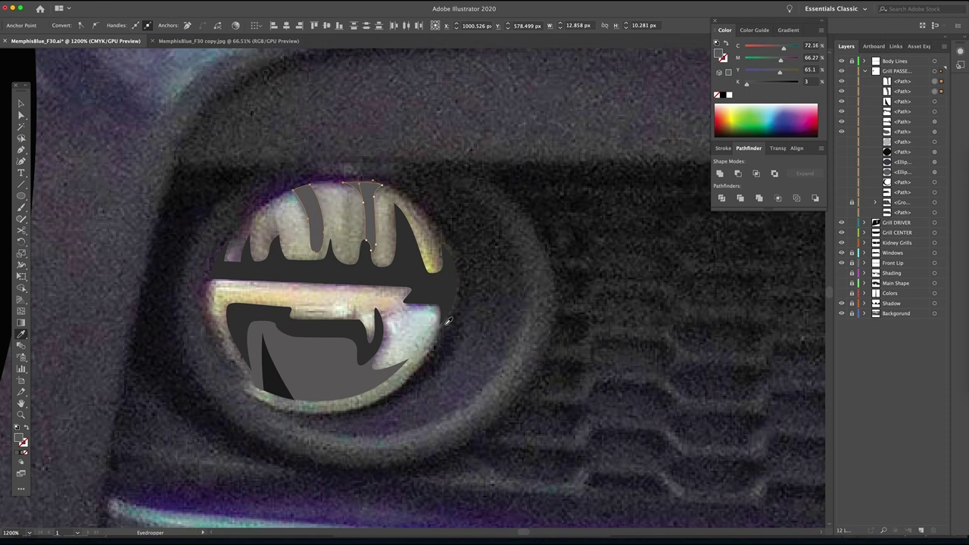
{"action": "key", "text": "v"}
{"action": "left_click", "coordinate": [428, 339]}
{"action": "left_click_drag", "start_coordinate": [420, 335], "coordinate": [420, 305]}
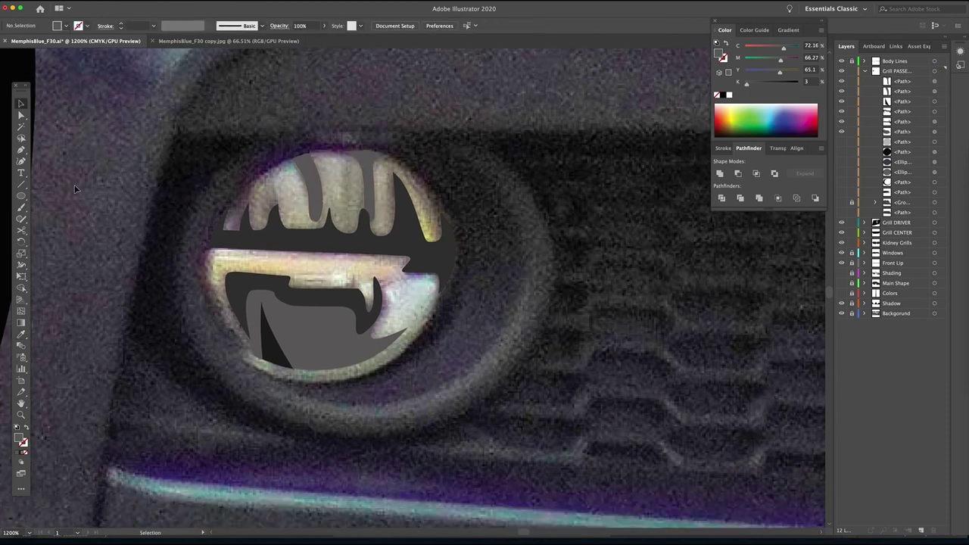
- Draw a dome-shaped overlay covering the lens's upper half and give it a downward linear gradient at about -76.6°, starting from black
{"action": "left_click", "coordinate": [21, 150]}
{"action": "left_click", "coordinate": [202, 262]}
{"action": "left_click_drag", "start_coordinate": [323, 265], "coordinate": [453, 268]}
{"action": "left_click_drag", "start_coordinate": [345, 148], "coordinate": [229, 143]}
{"action": "left_click", "coordinate": [202, 265]}
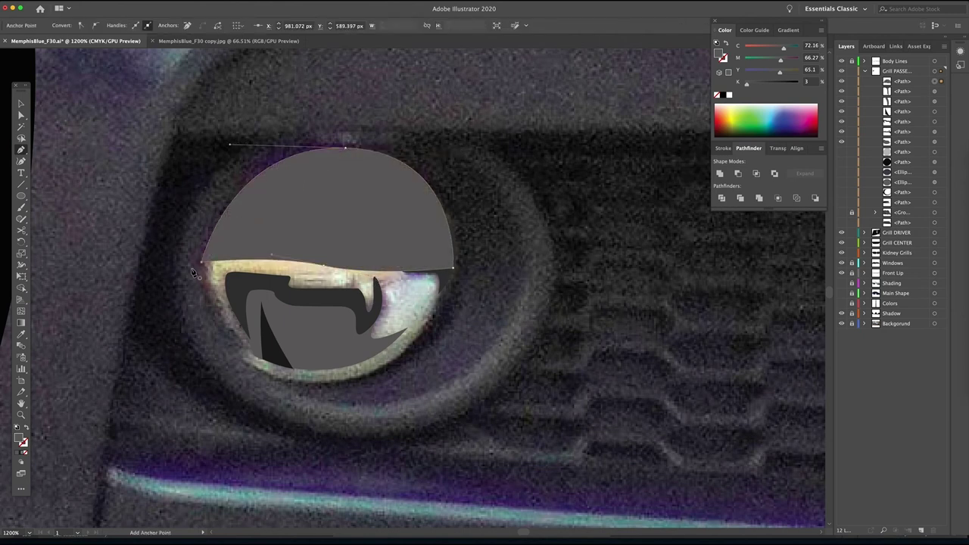
{"action": "left_click", "coordinate": [21, 323]}
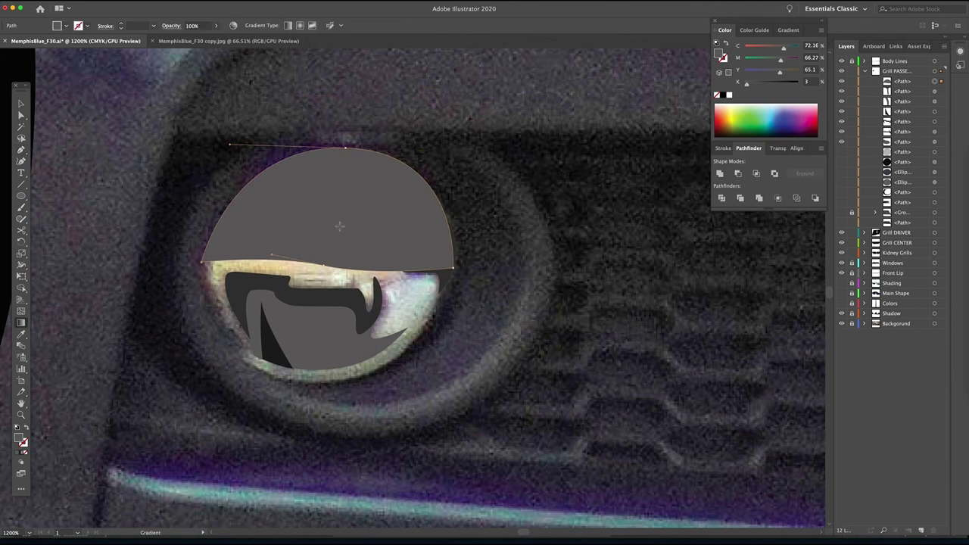
{"action": "left_click_drag", "start_coordinate": [303, 152], "coordinate": [338, 297]}
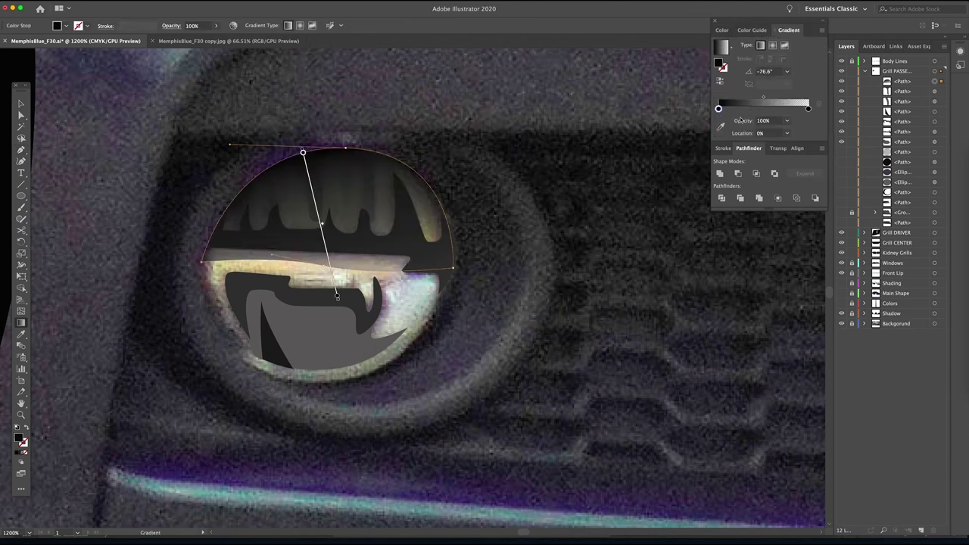
- Set the starting stop of the dome overlay's gradient to white (FFFFFF)
{"action": "double_click", "coordinate": [18, 439]}
{"action": "left_click_drag", "start_coordinate": [640, 239], "coordinate": [637, 228]}
{"action": "left_click", "coordinate": [853, 240]}
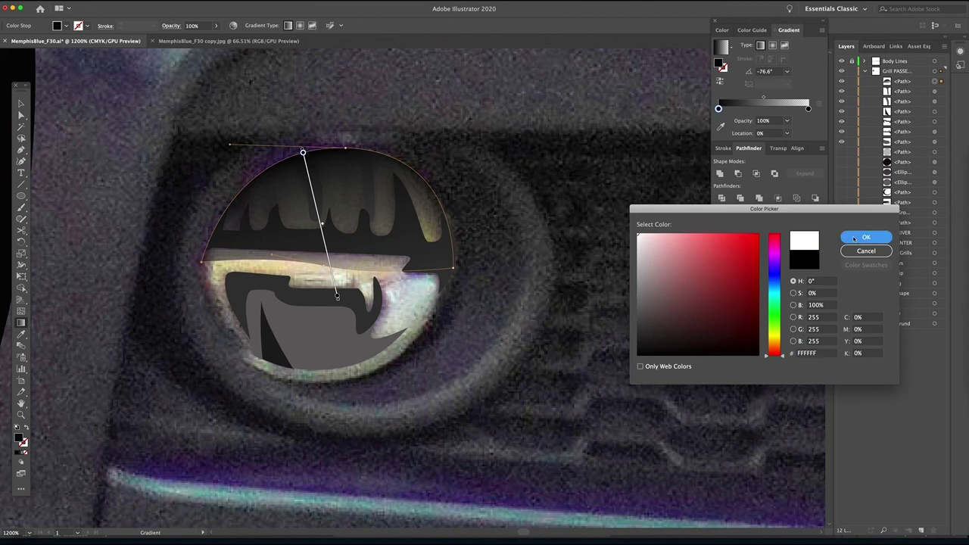
{"action": "left_click", "coordinate": [863, 238]}
- Set the gradient's transparent end stop to white (FFFFFF) and redirect the fade upward from the lens's middle at about 89.8°
{"action": "left_click", "coordinate": [807, 108]}
{"action": "double_click", "coordinate": [18, 439]}
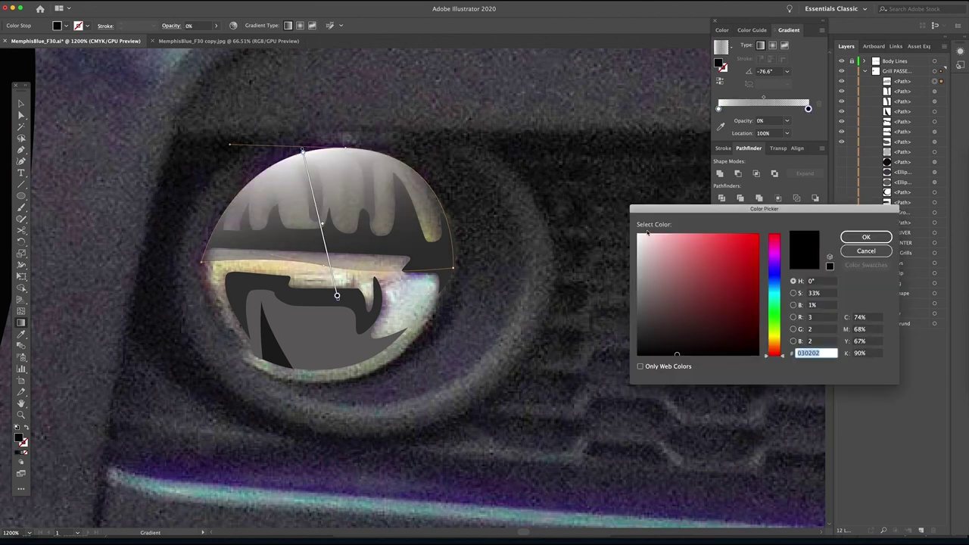
{"action": "left_click", "coordinate": [647, 233]}
{"action": "left_click", "coordinate": [856, 236]}
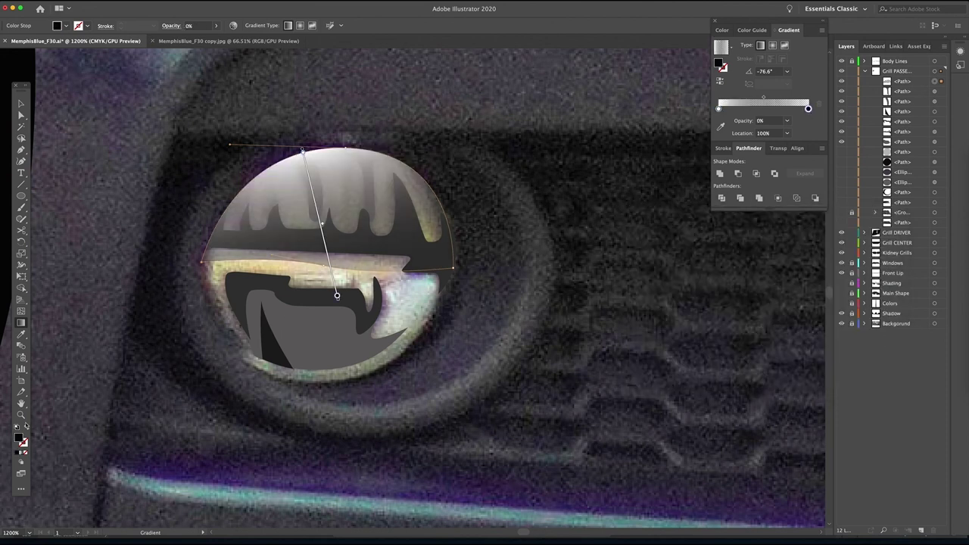
{"action": "double_click", "coordinate": [21, 437]}
{"action": "type", "text": "ffffff"}
{"action": "left_click", "coordinate": [864, 237]}
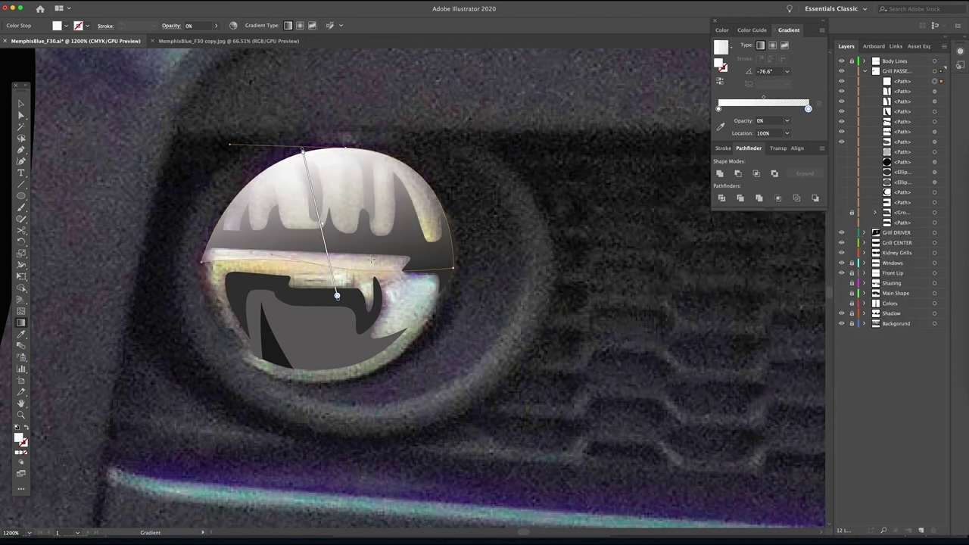
{"action": "left_click_drag", "start_coordinate": [327, 271], "coordinate": [327, 162]}
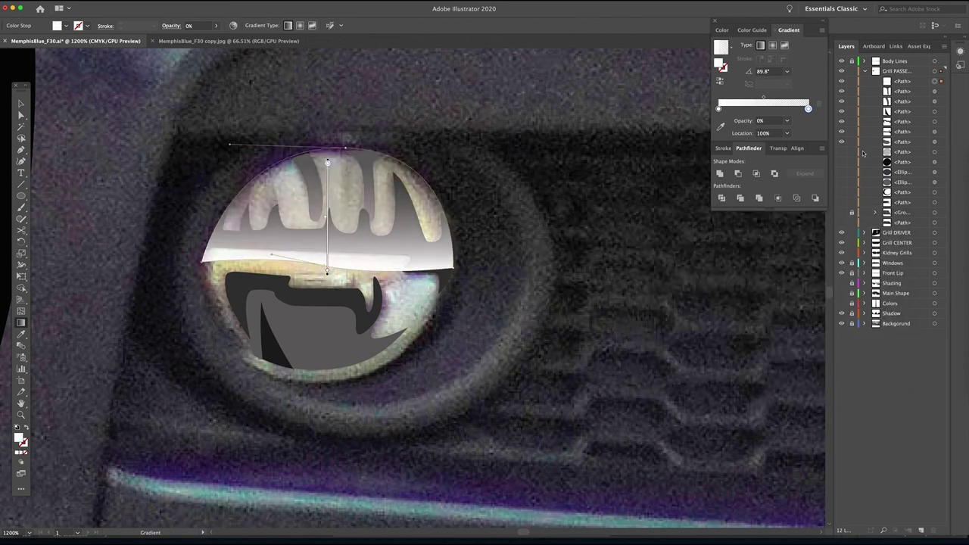
- Show the hidden fog light and grille paths plus the Shading and Main Shape layers, and hide the background layer
{"action": "left_click", "coordinate": [841, 202]}
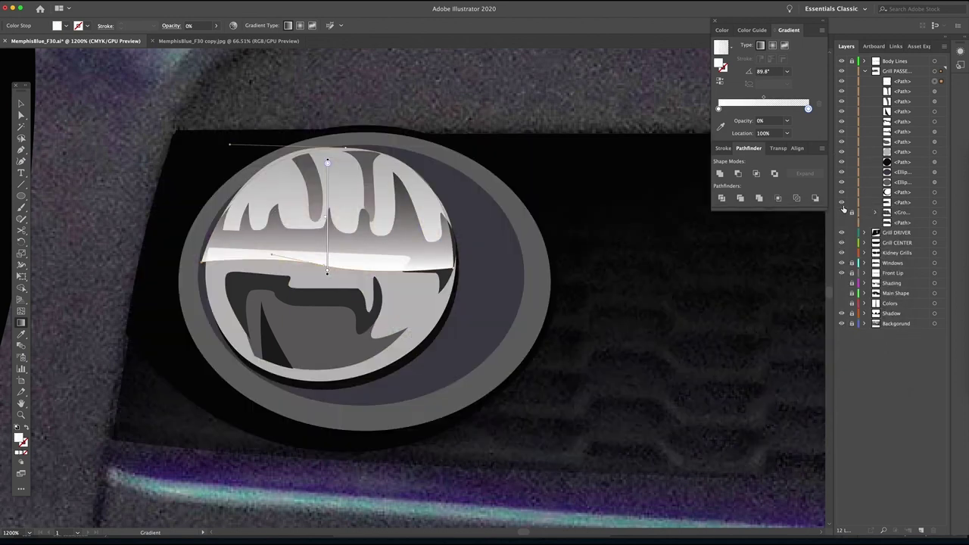
{"action": "left_click", "coordinate": [841, 212]}
{"action": "left_click", "coordinate": [841, 303]}
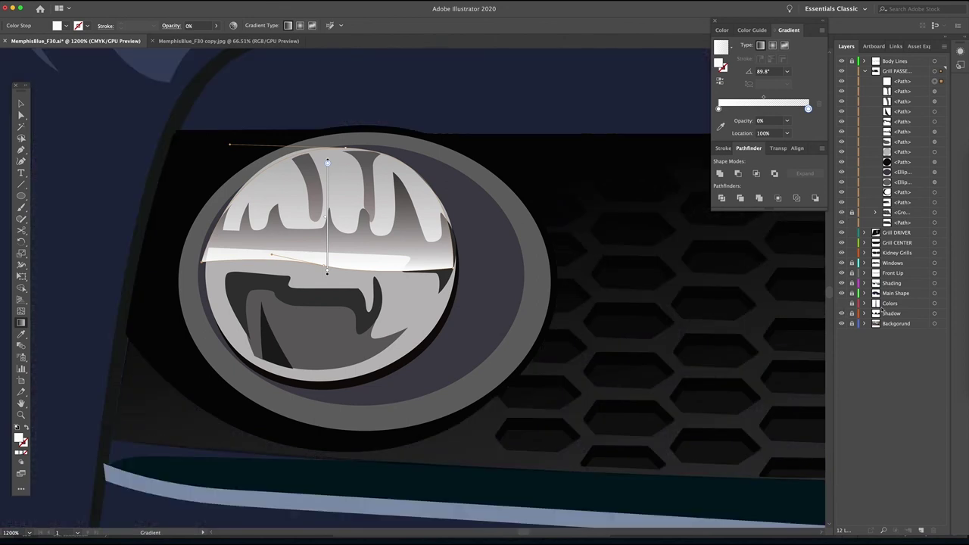
{"action": "left_click", "coordinate": [842, 324]}
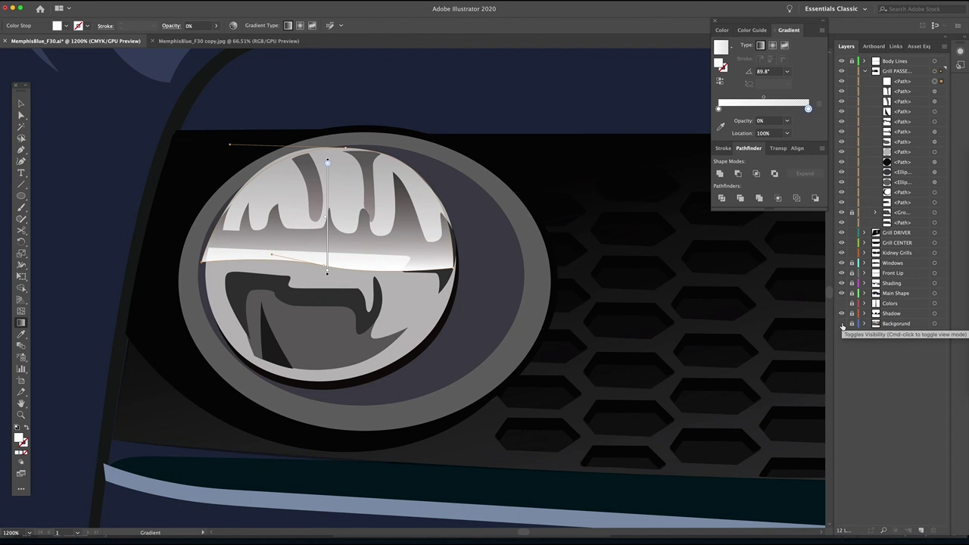
- Fit the whole artboard in view and deselect the overlay to review the complete car
{"action": "key", "text": "super+0"}
{"action": "key", "text": "v"}
{"action": "left_click", "coordinate": [758, 395]}
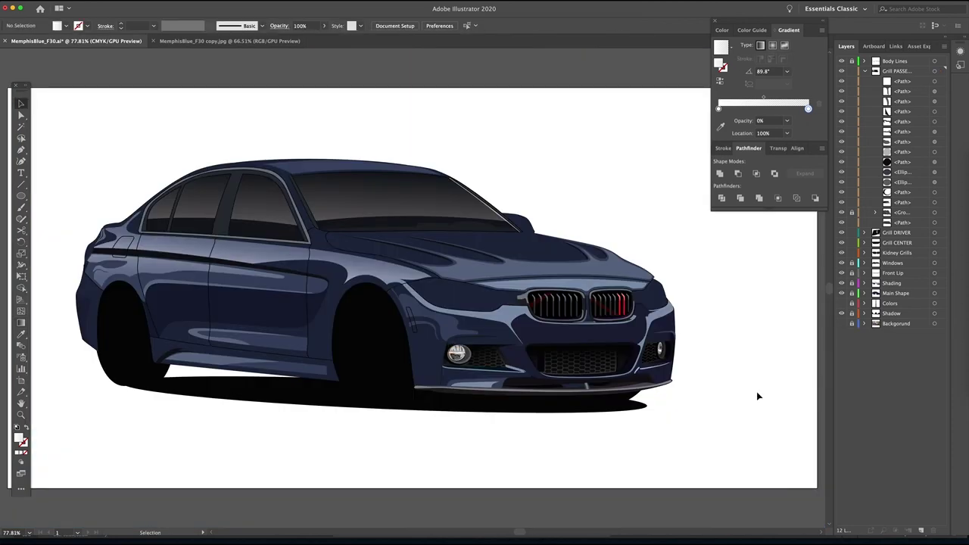